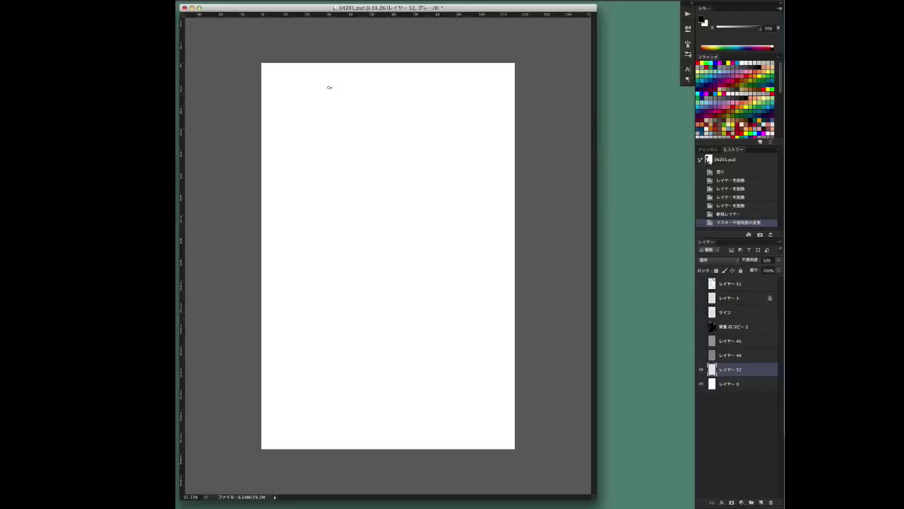
Sketch pale track lines: a curve from the top bending right, plus a line across the lower canvas.
{"action": "left_click_drag", "start_coordinate": [368, 69], "coordinate": [529, 313]}
{"action": "left_click_drag", "start_coordinate": [526, 355], "coordinate": [258, 380]}
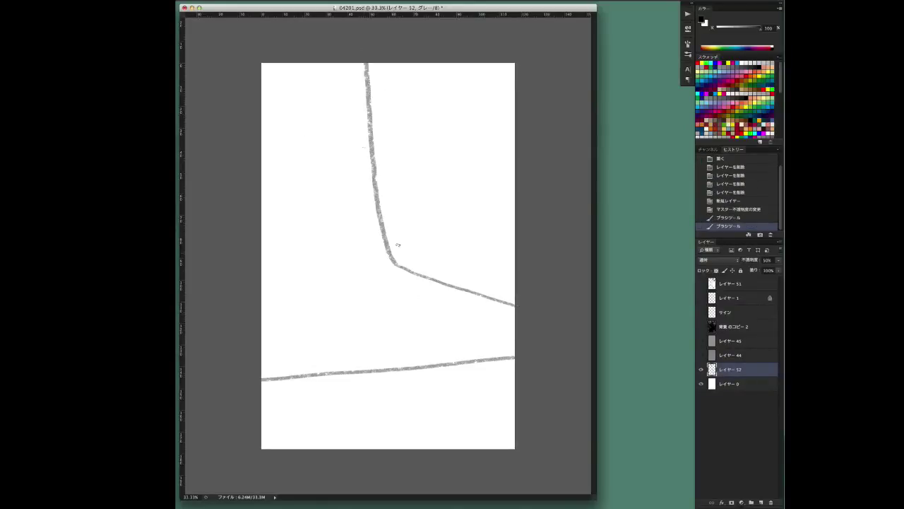
{"action": "mouse_move", "coordinate": [339, 64]}
{"action": "left_mouse_down"}
{"action": "mouse_move", "coordinate": [400, 277]}
{"action": "mouse_move", "coordinate": [425, 307]}
{"action": "mouse_move", "coordinate": [515, 315]}
{"action": "left_mouse_up"}
{"action": "mouse_move", "coordinate": [400, 283]}
{"action": "left_mouse_down"}
{"action": "mouse_move", "coordinate": [428, 309]}
{"action": "mouse_move", "coordinate": [498, 316]}
{"action": "left_mouse_up"}
{"action": "right_click", "coordinate": [418, 312]}
Erase stray strokes near the bend and top line, and set the outline layer to 22% opacity.
{"action": "key", "text": "e"}
{"action": "left_click_drag", "start_coordinate": [419, 312], "coordinate": [432, 308]}
{"action": "mouse_move", "coordinate": [487, 315]}
{"action": "left_mouse_down"}
{"action": "mouse_move", "coordinate": [424, 297]}
{"action": "mouse_move", "coordinate": [450, 315]}
{"action": "mouse_move", "coordinate": [403, 289]}
{"action": "left_mouse_up"}
{"action": "mouse_move", "coordinate": [366, 65]}
{"action": "left_mouse_down"}
{"action": "mouse_move", "coordinate": [376, 168]}
{"action": "mouse_move", "coordinate": [404, 275]}
{"action": "left_mouse_up"}
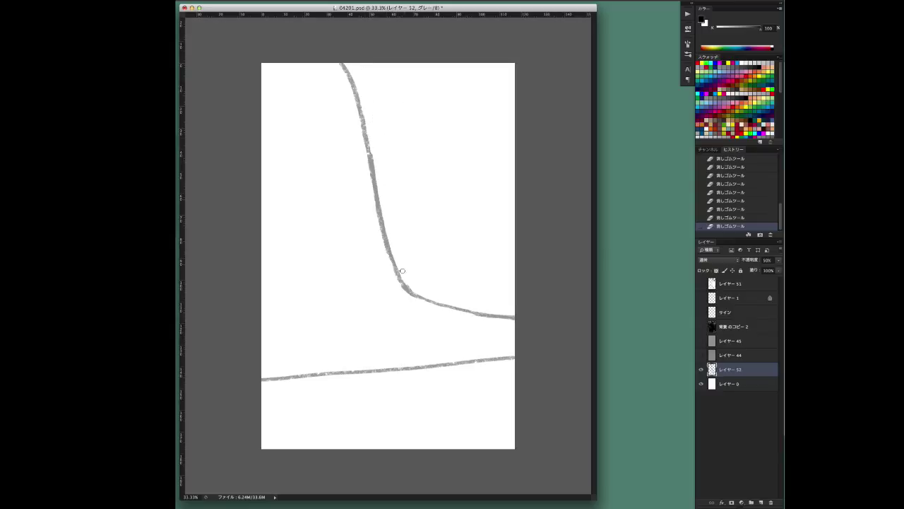
{"action": "left_click_drag", "start_coordinate": [779, 263], "coordinate": [760, 268]}
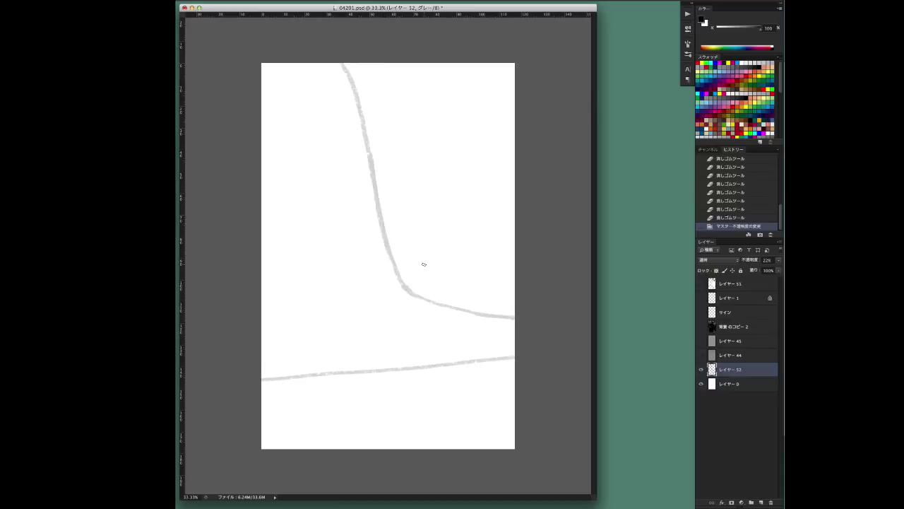
{"action": "left_click", "coordinate": [408, 79]}
Double the track edges along the upper right, the lower right curve and the lower diagonal.
{"action": "mouse_move", "coordinate": [402, 149]}
{"action": "left_mouse_down"}
{"action": "mouse_move", "coordinate": [423, 295]}
{"action": "mouse_move", "coordinate": [514, 315]}
{"action": "left_mouse_up"}
{"action": "left_click_drag", "start_coordinate": [425, 294], "coordinate": [513, 311]}
{"action": "left_click_drag", "start_coordinate": [424, 65], "coordinate": [402, 147]}
{"action": "left_click_drag", "start_coordinate": [424, 286], "coordinate": [514, 288]}
{"action": "left_click_drag", "start_coordinate": [514, 359], "coordinate": [262, 406]}
Add a new 50%-opacity layer and dab crowd marks near the track bend with a 41 px brush.
{"action": "key", "text": "ctrl+shift+alt+n"}
{"action": "right_click", "coordinate": [462, 260]}
{"action": "left_click_drag", "start_coordinate": [493, 276], "coordinate": [479, 271]}
{"action": "key", "text": "Return"}
{"action": "left_click", "coordinate": [427, 285]}
{"action": "right_click", "coordinate": [463, 272]}
{"action": "key", "text": "Return"}
{"action": "left_click", "coordinate": [462, 278]}
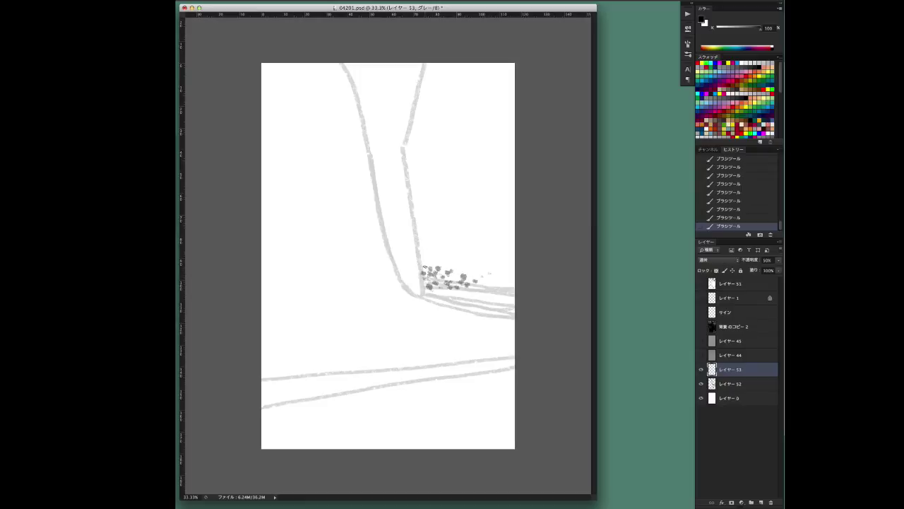
Dab scattered crowd figures beside the track, then undo the recent eraser steps.
{"action": "right_click", "coordinate": [490, 258]}
{"action": "key", "text": "Return"}
{"action": "left_click", "coordinate": [499, 247]}
{"action": "left_click", "coordinate": [481, 252]}
{"action": "left_click", "coordinate": [438, 243]}
{"action": "key", "text": "ctrl+alt+z"}
{"action": "key", "text": "ctrl+alt+z"}
{"action": "key", "text": "ctrl+alt+z"}
{"action": "key", "text": "ctrl+alt+z"}
{"action": "key", "text": "ctrl+alt+z"}
{"action": "key", "text": "ctrl+alt+z"}
{"action": "key", "text": "ctrl+alt+z"}
Scatter grey crowd dabs up the slope beside the track.
{"action": "left_click", "coordinate": [423, 195]}
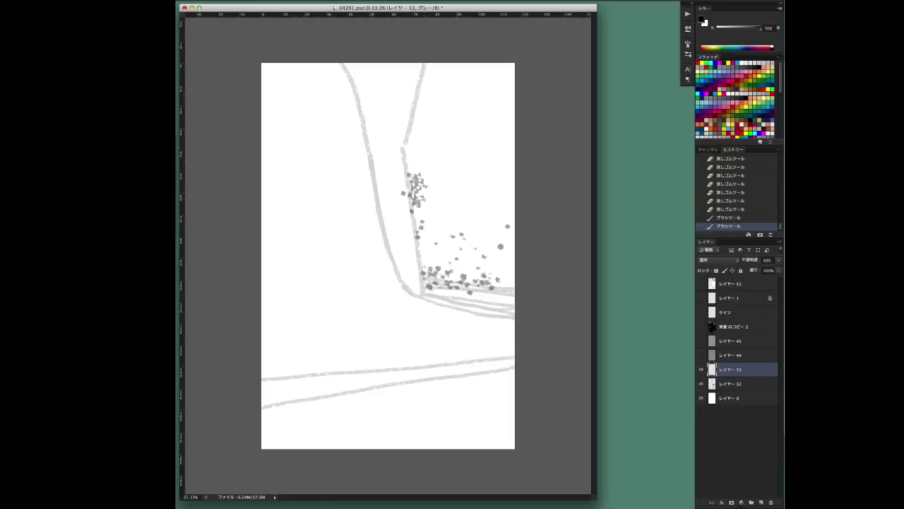
{"action": "left_click", "coordinate": [420, 211]}
{"action": "left_click", "coordinate": [416, 180]}
{"action": "left_click", "coordinate": [423, 205]}
{"action": "left_click", "coordinate": [437, 219]}
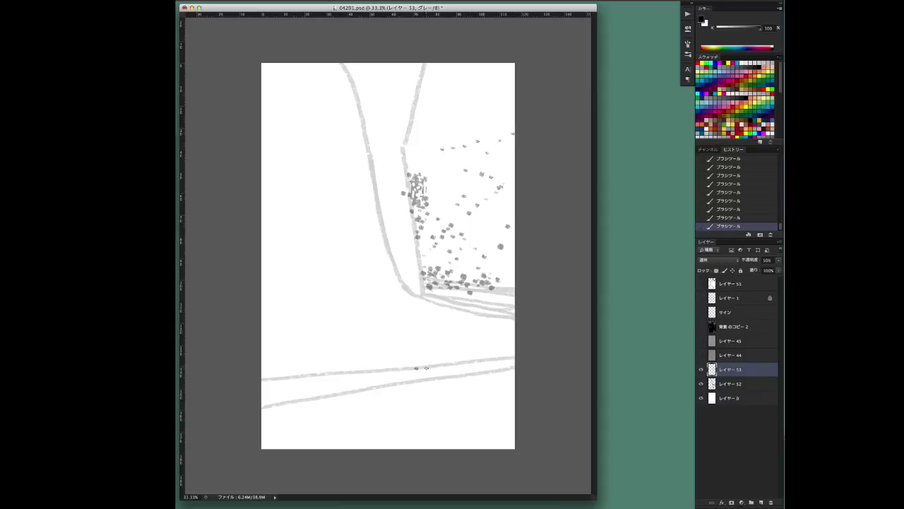
Paint a small skier figure with legs and arms near the bottom using a larger brush.
{"action": "left_click", "coordinate": [347, 390]}
{"action": "right_click", "coordinate": [347, 390]}
{"action": "double_click", "coordinate": [456, 275]}
{"action": "left_click", "coordinate": [336, 405]}
{"action": "mouse_move", "coordinate": [336, 409]}
{"action": "left_mouse_down"}
{"action": "mouse_move", "coordinate": [323, 439]}
{"action": "mouse_move", "coordinate": [357, 431]}
{"action": "left_mouse_up"}
{"action": "mouse_move", "coordinate": [346, 421]}
{"action": "left_mouse_down"}
{"action": "mouse_move", "coordinate": [375, 399]}
{"action": "mouse_move", "coordinate": [329, 394]}
{"action": "left_mouse_up"}
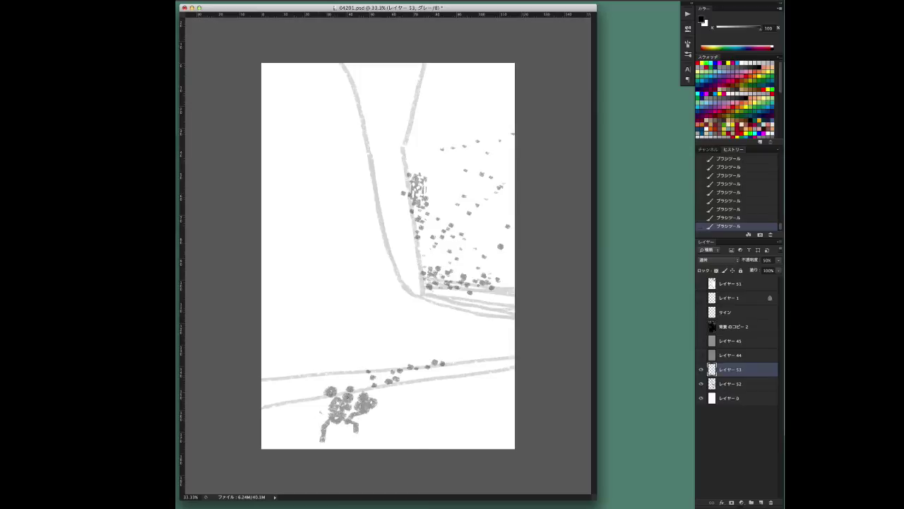
Erase small bits of the skier figure and add grey dabs to its left.
{"action": "key", "text": "e"}
{"action": "left_click", "coordinate": [352, 399]}
{"action": "left_click", "coordinate": [353, 400]}
{"action": "key", "text": "b"}
{"action": "left_click", "coordinate": [323, 399]}
Dab crowd marks along the lower track line from left to right.
{"action": "left_click", "coordinate": [275, 380]}
{"action": "left_click", "coordinate": [468, 366]}
{"action": "left_click", "coordinate": [481, 365]}
{"action": "left_click", "coordinate": [288, 375]}
{"action": "left_click", "coordinate": [362, 376]}
{"action": "left_click", "coordinate": [356, 378]}
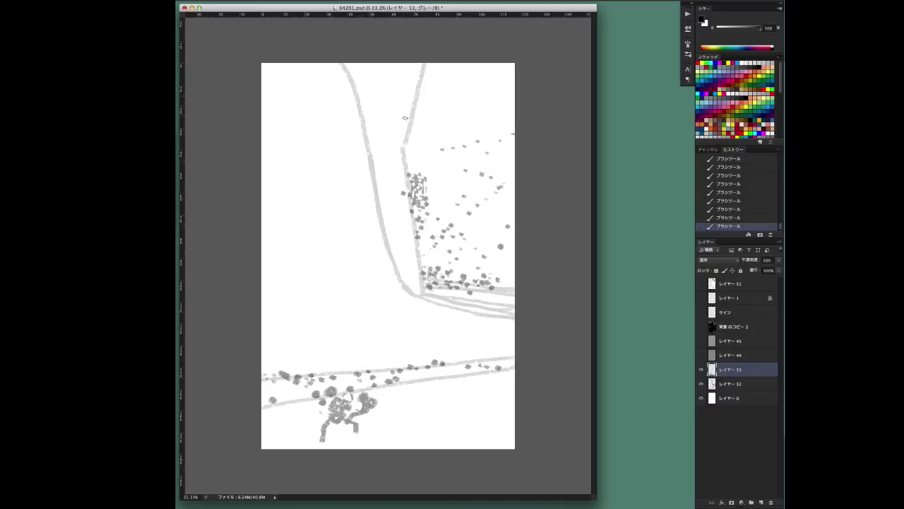
Add dabs near the track top and skier, then create a new 32%-opacity layer.
{"action": "right_click", "coordinate": [432, 136]}
{"action": "left_click", "coordinate": [422, 153]}
{"action": "left_click", "coordinate": [404, 416]}
{"action": "left_click", "coordinate": [419, 412]}
{"action": "left_click", "coordinate": [450, 387]}
{"action": "key", "text": "super+alt+shift+n"}
{"action": "left_click_drag", "start_coordinate": [778, 260], "coordinate": [755, 270]}
Fill the slope right of the track with mid-grey, darkening its left and bottom edges.
{"action": "right_click", "coordinate": [418, 224]}
{"action": "mouse_move", "coordinate": [467, 166]}
{"action": "left_mouse_down"}
{"action": "mouse_move", "coordinate": [453, 180]}
{"action": "mouse_move", "coordinate": [459, 240]}
{"action": "left_mouse_up"}
{"action": "mouse_move", "coordinate": [495, 67]}
{"action": "left_mouse_down"}
{"action": "mouse_move", "coordinate": [416, 156]}
{"action": "mouse_move", "coordinate": [514, 291]}
{"action": "left_mouse_up"}
{"action": "left_click_drag", "start_coordinate": [427, 286], "coordinate": [463, 297]}
{"action": "mouse_move", "coordinate": [514, 308]}
{"action": "left_mouse_down"}
{"action": "mouse_move", "coordinate": [442, 286]}
{"action": "mouse_move", "coordinate": [452, 166]}
{"action": "mouse_move", "coordinate": [488, 276]}
{"action": "mouse_move", "coordinate": [498, 176]}
{"action": "mouse_move", "coordinate": [496, 280]}
{"action": "left_mouse_up"}
Thicken the lower line into a grey band and fill the canvas bottom with grey.
{"action": "left_click_drag", "start_coordinate": [514, 399], "coordinate": [263, 380]}
{"action": "mouse_move", "coordinate": [386, 374]}
{"action": "left_mouse_down"}
{"action": "mouse_move", "coordinate": [492, 364]}
{"action": "mouse_move", "coordinate": [370, 370]}
{"action": "left_mouse_up"}
{"action": "mouse_move", "coordinate": [263, 399]}
{"action": "left_mouse_down"}
{"action": "mouse_move", "coordinate": [514, 413]}
{"action": "mouse_move", "coordinate": [262, 442]}
{"action": "mouse_move", "coordinate": [501, 406]}
{"action": "left_mouse_up"}
{"action": "mouse_move", "coordinate": [263, 424]}
{"action": "left_mouse_down"}
{"action": "mouse_move", "coordinate": [393, 416]}
{"action": "mouse_move", "coordinate": [509, 441]}
{"action": "mouse_move", "coordinate": [329, 426]}
{"action": "left_mouse_up"}
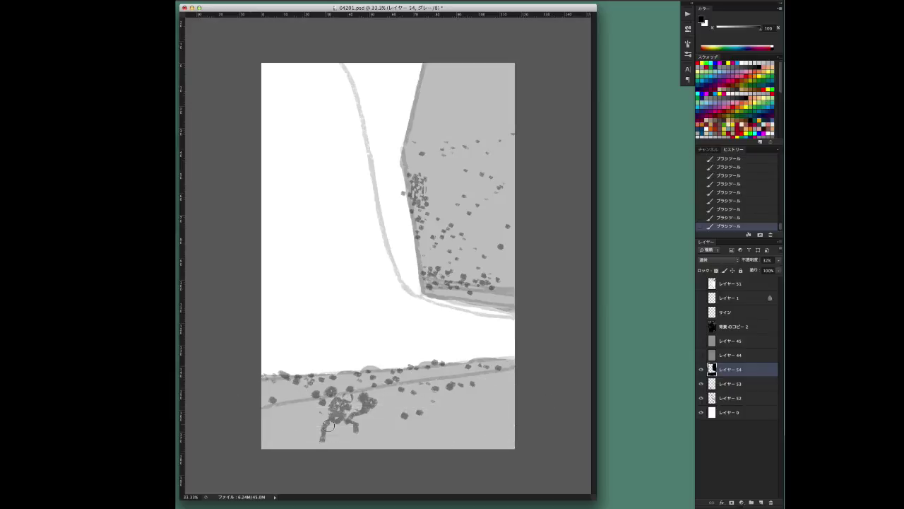
Erase small white spots into the lower crowd cluster and the crowd at the track bend.
{"action": "key", "text": "e"}
{"action": "left_click", "coordinate": [347, 398]}
{"action": "left_click", "coordinate": [360, 407]}
{"action": "right_click", "coordinate": [387, 385]}
{"action": "left_click", "coordinate": [380, 380]}
{"action": "left_click", "coordinate": [365, 386]}
{"action": "left_click", "coordinate": [469, 279]}
{"action": "right_click", "coordinate": [467, 257]}
{"action": "left_click", "coordinate": [473, 281]}
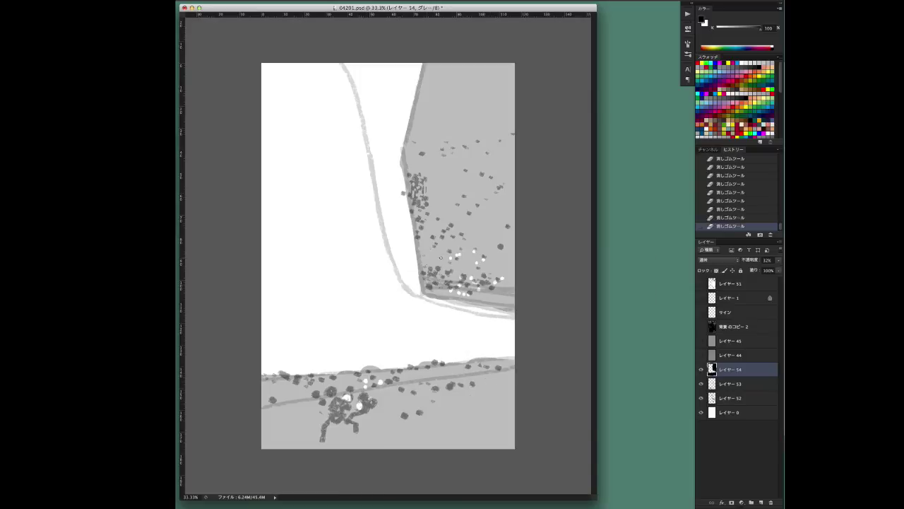
Undo and then redo the most recent eraser highlights.
{"action": "right_click", "coordinate": [452, 267]}
{"action": "key", "text": "Escape"}
{"action": "key", "text": "ctrl+alt+z"}
{"action": "key", "text": "ctrl+alt+z"}
{"action": "key", "text": "ctrl+alt+z"}
{"action": "key", "text": "ctrl+alt+z"}
{"action": "key", "text": "ctrl+alt+z"}
{"action": "key", "text": "ctrl+alt+z"}
{"action": "key", "text": "ctrl+shift+z"}
{"action": "key", "text": "ctrl+shift+z"}
{"action": "key", "text": "ctrl+shift+z"}
{"action": "right_click", "coordinate": [498, 262]}
{"action": "key", "text": "Escape"}
{"action": "key", "text": "ctrl+shift+z"}
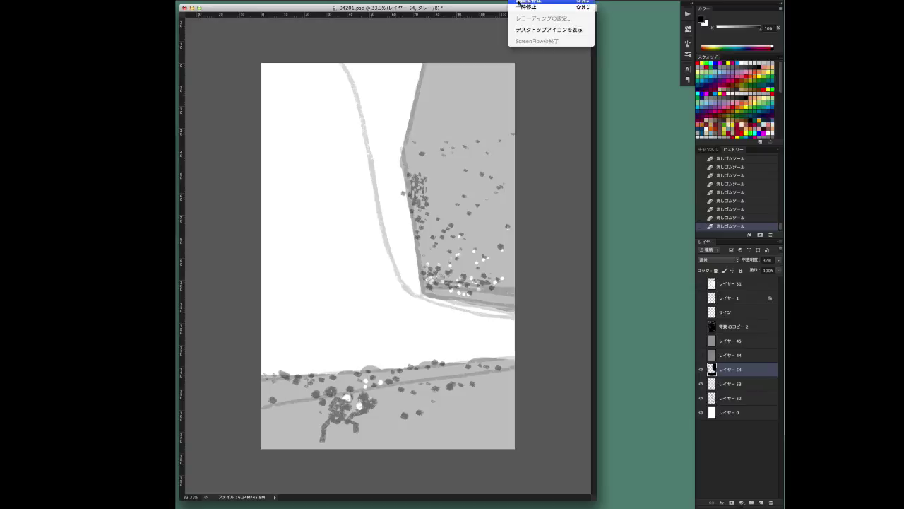
{"action": "left_click", "coordinate": [727, 398]}
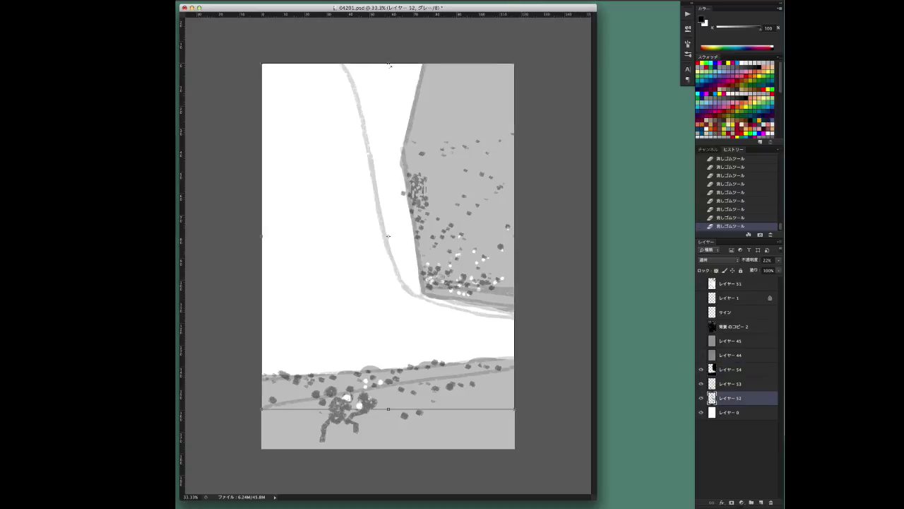
Commit the reshaped track outline and lasso-move the grey slope area about 54px left.
{"action": "left_click", "coordinate": [701, 384]}
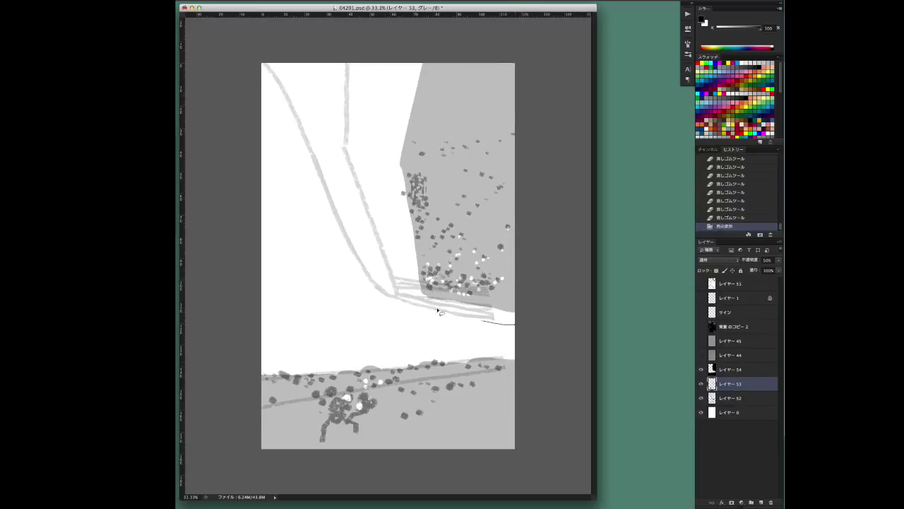
{"action": "left_click_drag", "start_coordinate": [467, 229], "coordinate": [450, 228]}
{"action": "key", "text": "ctrl+d"}
{"action": "left_click_drag", "start_coordinate": [510, 325], "coordinate": [424, 63]}
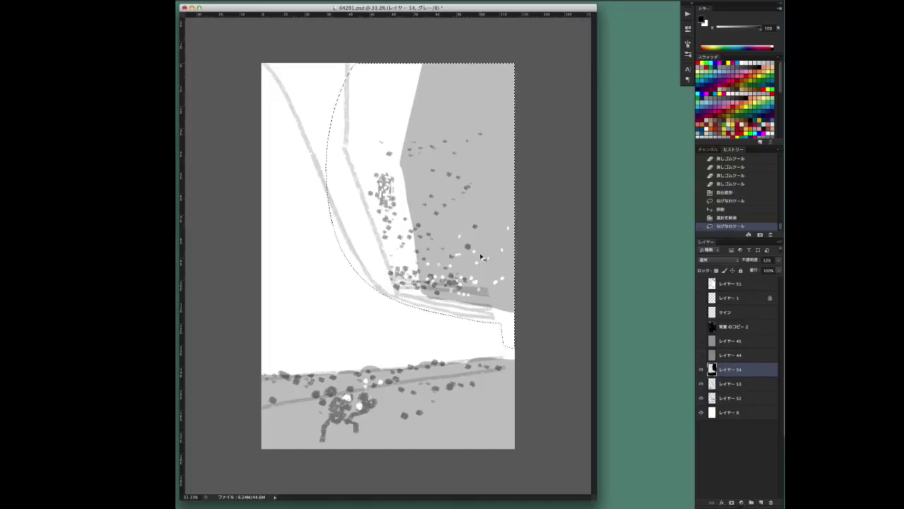
{"action": "left_click_drag", "start_coordinate": [459, 212], "coordinate": [421, 212]}
{"action": "key", "text": "ctrl+d"}
Erase grey lines near the curve's base and shift layers 52, 53 and 54 right.
{"action": "key", "text": "e"}
{"action": "mouse_move", "coordinate": [383, 240]}
{"action": "left_mouse_down"}
{"action": "mouse_move", "coordinate": [380, 264]}
{"action": "mouse_move", "coordinate": [399, 302]}
{"action": "mouse_move", "coordinate": [394, 295]}
{"action": "mouse_move", "coordinate": [449, 323]}
{"action": "left_mouse_up"}
{"action": "left_click", "coordinate": [732, 398], "text": "shift"}
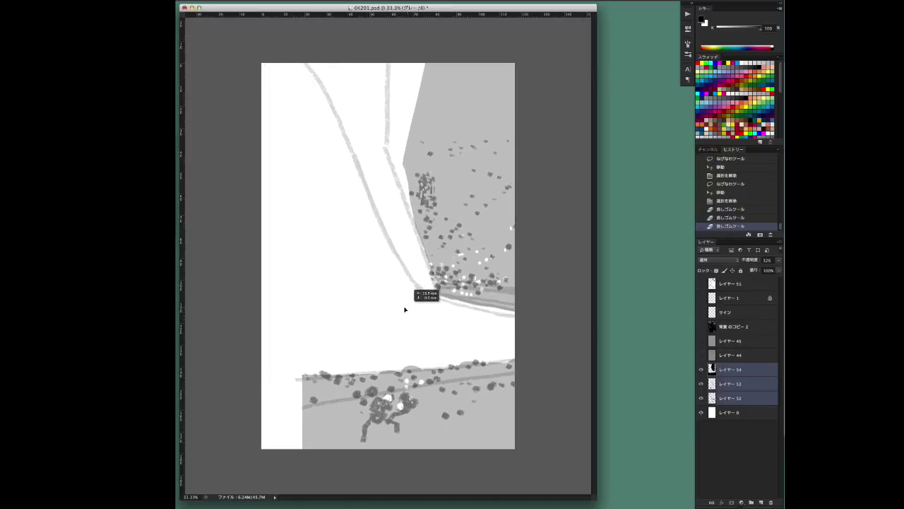
{"action": "left_click", "coordinate": [732, 369]}
Paint the white lower-left corner grey and widen the grey slope up to the top.
{"action": "key", "text": "b"}
{"action": "mouse_move", "coordinate": [262, 400]}
{"action": "left_mouse_down"}
{"action": "mouse_move", "coordinate": [302, 400]}
{"action": "mouse_move", "coordinate": [280, 407]}
{"action": "mouse_move", "coordinate": [282, 396]}
{"action": "left_mouse_up"}
{"action": "left_click_drag", "start_coordinate": [276, 438], "coordinate": [285, 394]}
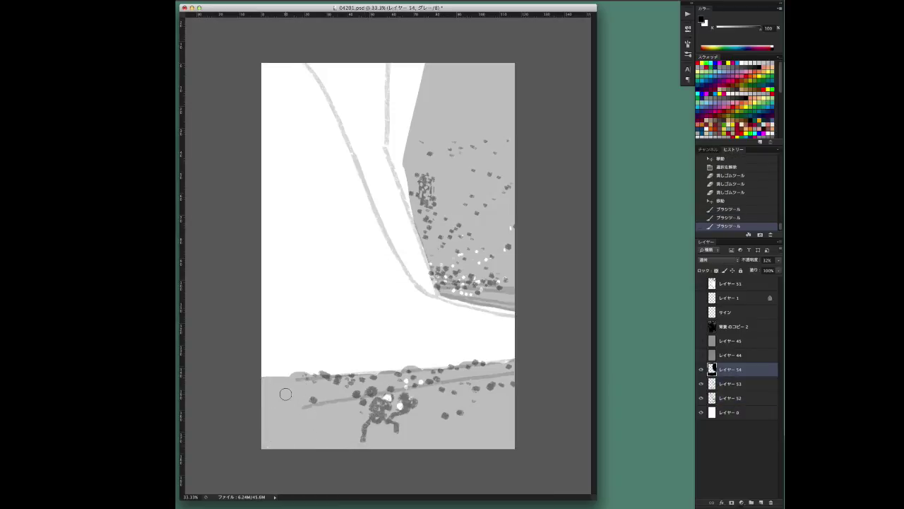
{"action": "mouse_move", "coordinate": [424, 150]}
{"action": "left_mouse_down"}
{"action": "mouse_move", "coordinate": [410, 212]}
{"action": "mouse_move", "coordinate": [419, 67]}
{"action": "mouse_move", "coordinate": [424, 96]}
{"action": "left_mouse_up"}
On layer 52, erase lines near the top, move tree blobs down, and retrace the diagonal track line.
{"action": "left_click", "coordinate": [708, 397]}
{"action": "key", "text": "e"}
{"action": "mouse_move", "coordinate": [387, 67]}
{"action": "left_mouse_down"}
{"action": "mouse_move", "coordinate": [398, 191]}
{"action": "mouse_move", "coordinate": [432, 277]}
{"action": "left_mouse_up"}
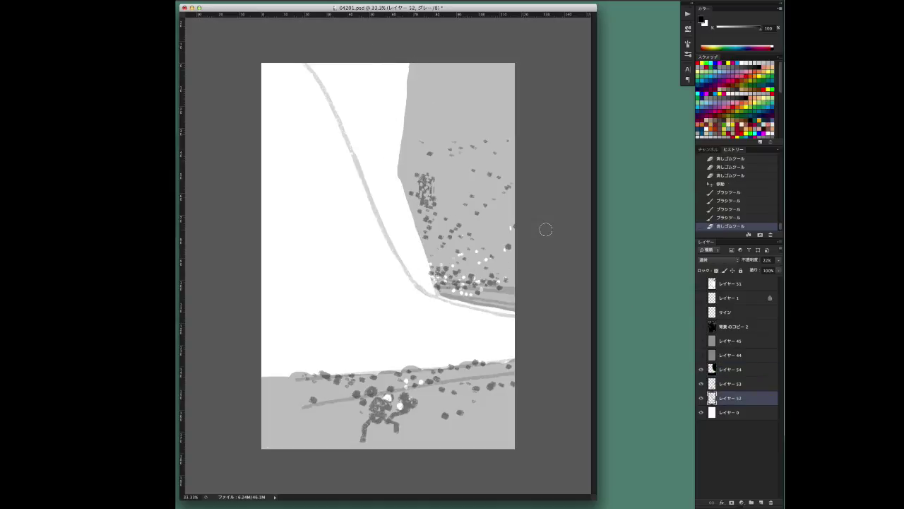
{"action": "left_click_drag", "start_coordinate": [437, 239], "coordinate": [438, 277]}
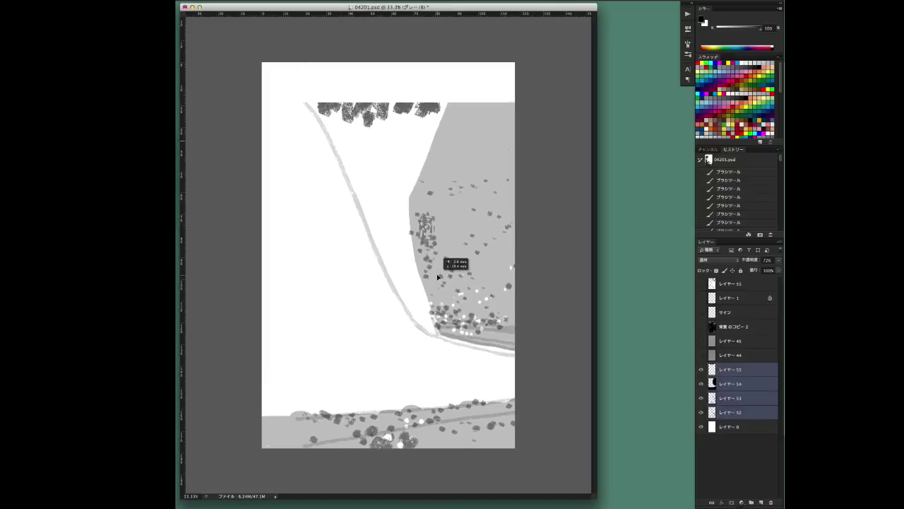
{"action": "left_click", "coordinate": [313, 132], "text": "ctrl"}
{"action": "left_click_drag", "start_coordinate": [306, 65], "coordinate": [353, 206]}
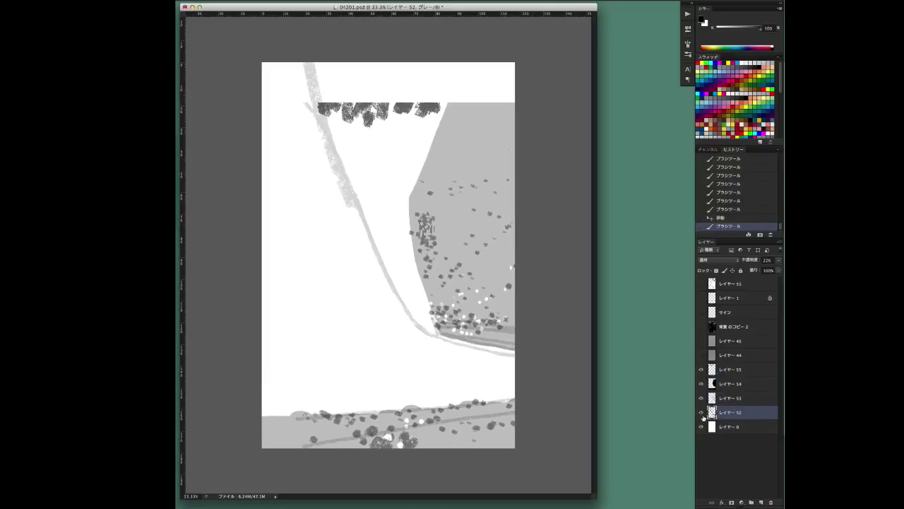
On layer 55, move the tree blobs up about 45px and fill dark tree trunks along the top.
{"action": "left_click", "coordinate": [709, 376]}
{"action": "left_click_drag", "start_coordinate": [373, 148], "coordinate": [370, 107]}
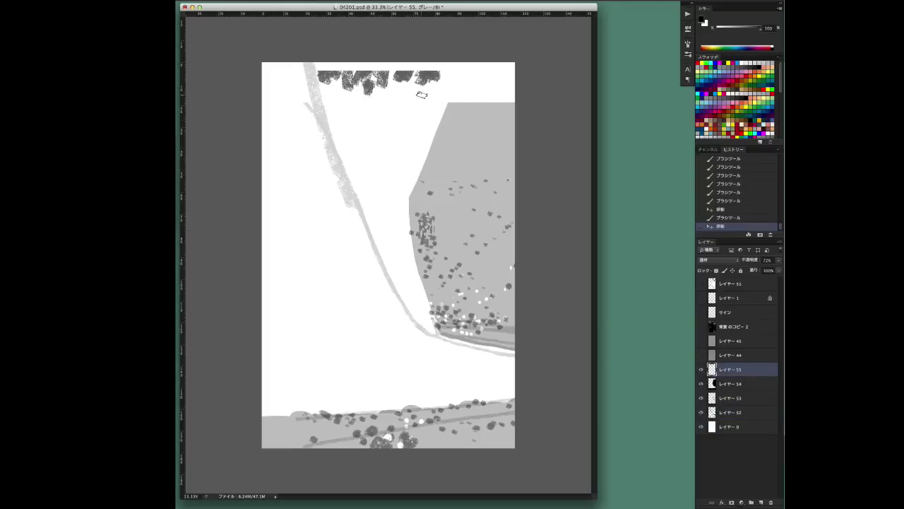
{"action": "left_click_drag", "start_coordinate": [351, 68], "coordinate": [417, 67]}
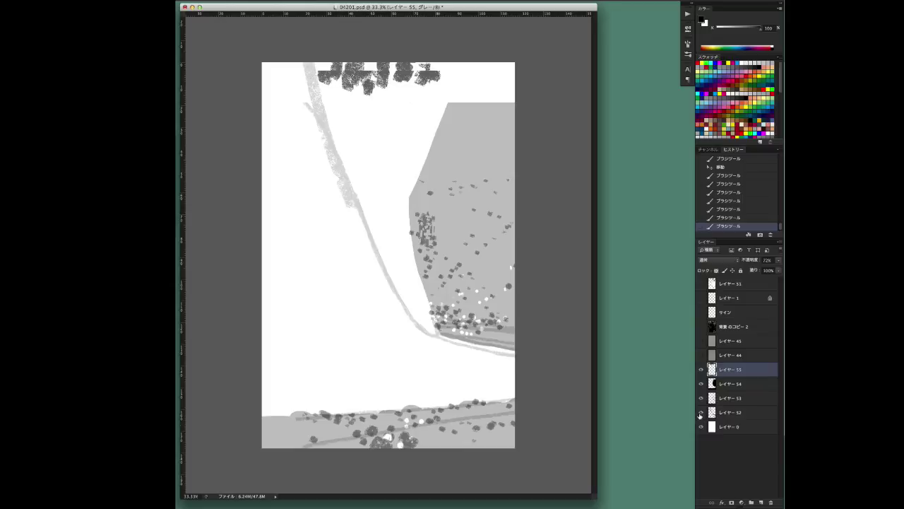
{"action": "left_click", "coordinate": [709, 397]}
{"action": "right_click", "coordinate": [483, 285]}
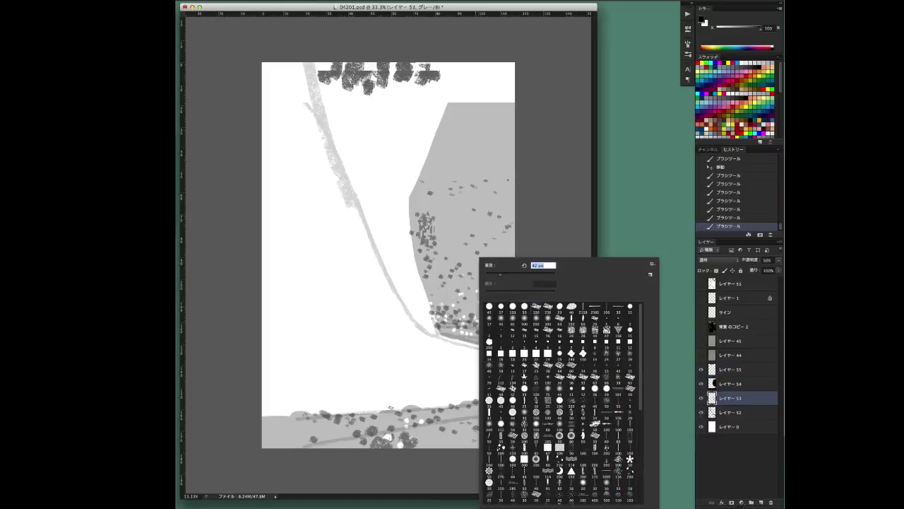
Paint dark crowd dabs across the bottom band and add a small flag.
{"action": "key", "text": "Return"}
{"action": "mouse_move", "coordinate": [363, 421]}
{"action": "left_mouse_down"}
{"action": "mouse_move", "coordinate": [380, 412]}
{"action": "mouse_move", "coordinate": [398, 423]}
{"action": "mouse_move", "coordinate": [286, 422]}
{"action": "mouse_move", "coordinate": [298, 420]}
{"action": "left_mouse_up"}
{"action": "mouse_move", "coordinate": [429, 413]}
{"action": "left_mouse_down"}
{"action": "mouse_move", "coordinate": [446, 422]}
{"action": "mouse_move", "coordinate": [502, 409]}
{"action": "left_mouse_up"}
{"action": "mouse_move", "coordinate": [469, 435]}
{"action": "left_mouse_down"}
{"action": "mouse_move", "coordinate": [433, 432]}
{"action": "mouse_move", "coordinate": [417, 417]}
{"action": "left_mouse_up"}
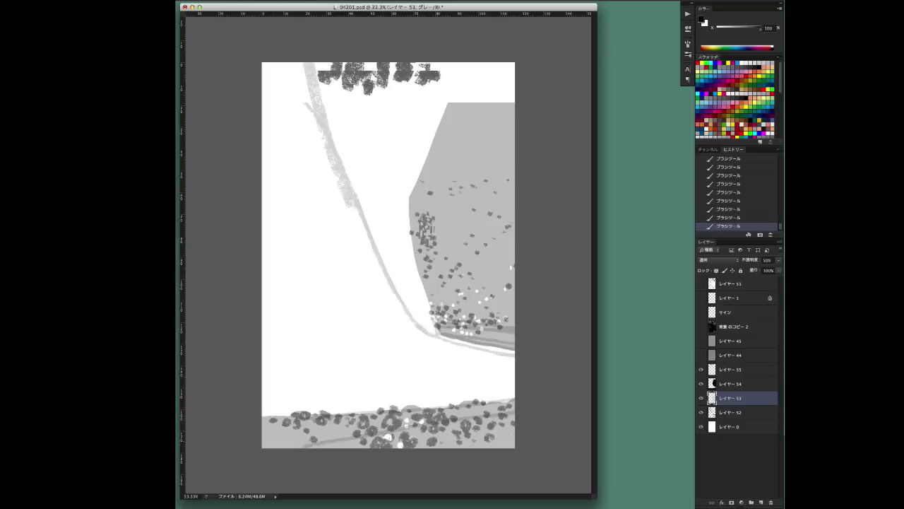
{"action": "right_click", "coordinate": [447, 417]}
{"action": "left_click", "coordinate": [428, 399]}
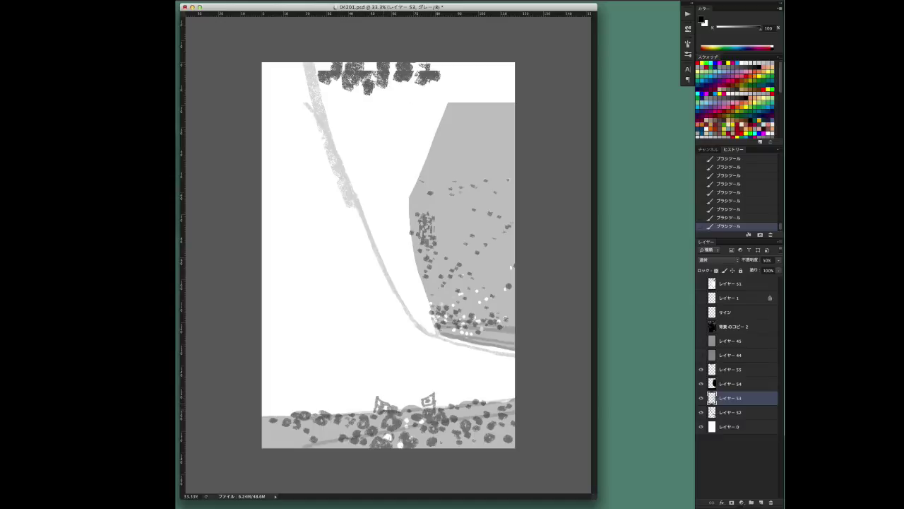
{"action": "left_click_drag", "start_coordinate": [461, 424], "coordinate": [472, 413]}
Add new layers 56 and 57 at 50% opacity, then set layer 56 to 57%.
{"action": "key", "text": "ctrl+shift+alt+n"}
{"action": "key", "text": "5"}
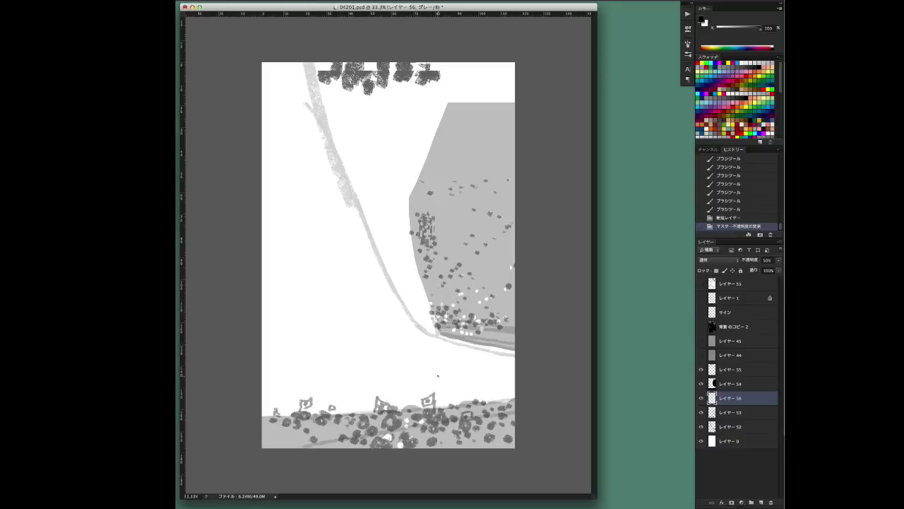
{"action": "key", "text": "ctrl+shift+alt+n"}
{"action": "key", "text": "5"}
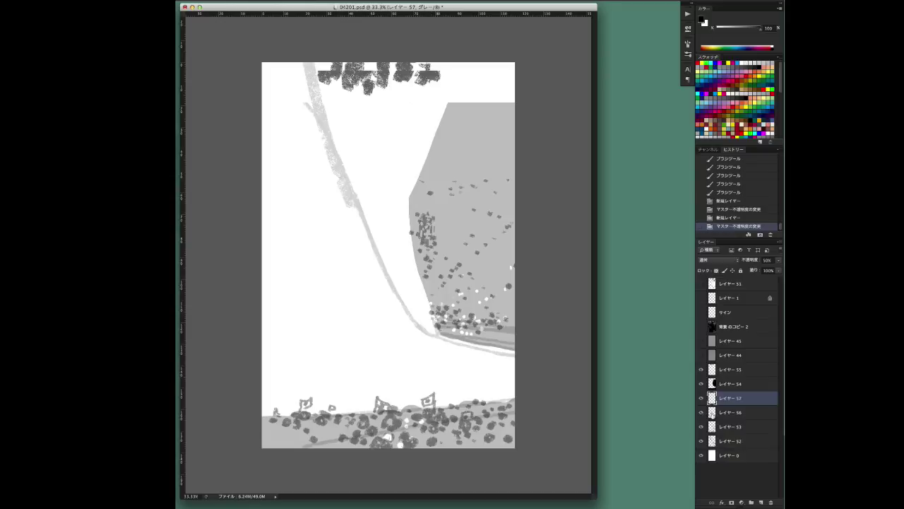
{"action": "key", "text": "alt+["}
{"action": "key", "text": "5"}
{"action": "key", "text": "7"}
Stamp dark blobs along the bottom crowd with a new brush tip.
{"action": "right_click", "coordinate": [475, 256]}
{"action": "left_click", "coordinate": [408, 431]}
{"action": "left_click", "coordinate": [346, 431]}
{"action": "left_click", "coordinate": [266, 428]}
{"action": "left_click", "coordinate": [454, 441]}
{"action": "left_click", "coordinate": [491, 438]}
{"action": "left_click", "coordinate": [500, 431]}
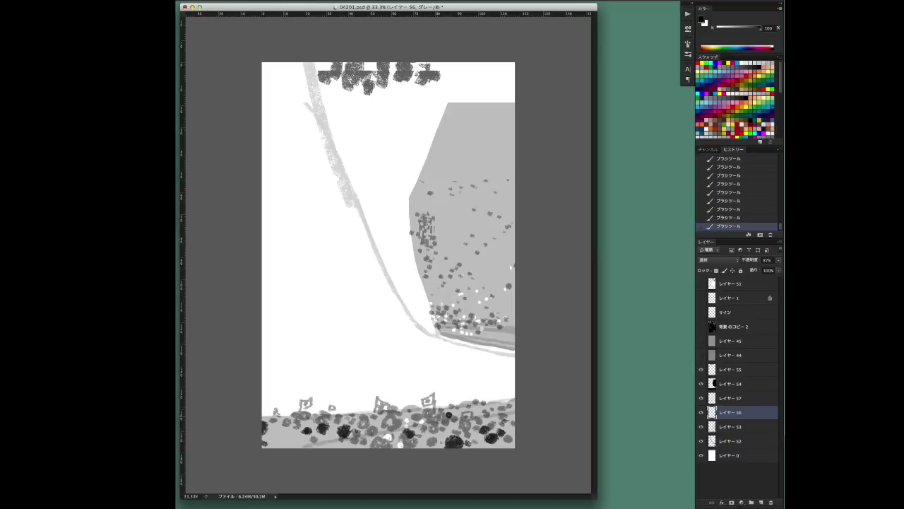
Dab small grey marks on the slope with a smaller tip, then erase upper-slope marks.
{"action": "right_click", "coordinate": [475, 255]}
{"action": "left_click", "coordinate": [504, 273]}
{"action": "right_click", "coordinate": [483, 255]}
{"action": "left_click", "coordinate": [457, 314]}
{"action": "left_click", "coordinate": [488, 284]}
{"action": "left_click", "coordinate": [479, 315]}
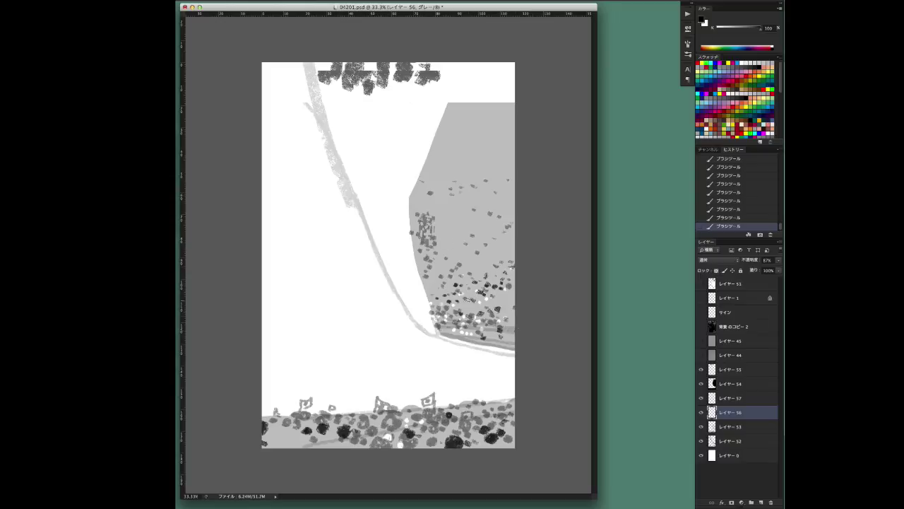
{"action": "key", "text": "e"}
{"action": "left_click", "coordinate": [460, 221]}
On layer 53, clone crowd dabs across the slope and upper grey area.
{"action": "left_click", "coordinate": [706, 427]}
{"action": "right_click", "coordinate": [537, 311]}
{"action": "key", "text": "Escape"}
{"action": "left_click_drag", "start_coordinate": [482, 202], "coordinate": [472, 191]}
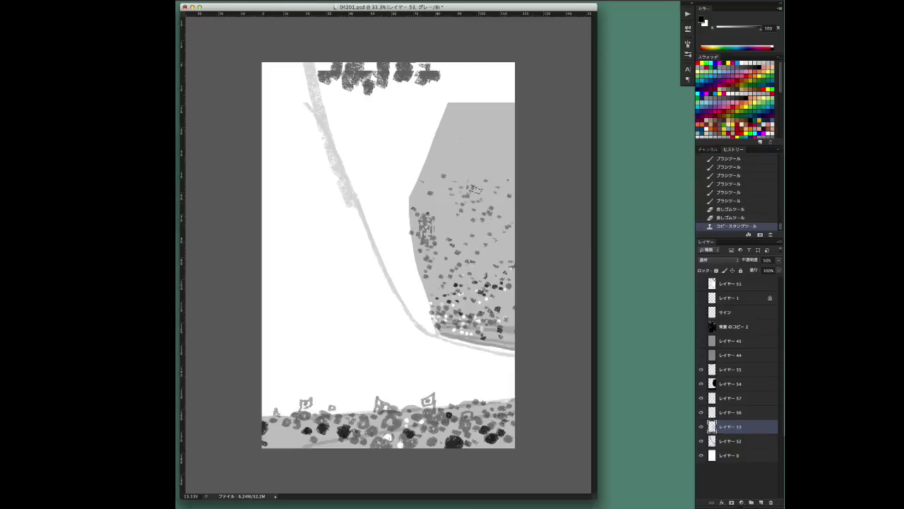
{"action": "left_click", "coordinate": [468, 239]}
{"action": "left_click", "coordinate": [432, 205]}
{"action": "left_click", "coordinate": [467, 184]}
{"action": "left_click", "coordinate": [449, 211]}
{"action": "left_click", "coordinate": [506, 152]}
{"action": "left_click_drag", "start_coordinate": [503, 116], "coordinate": [487, 152]}
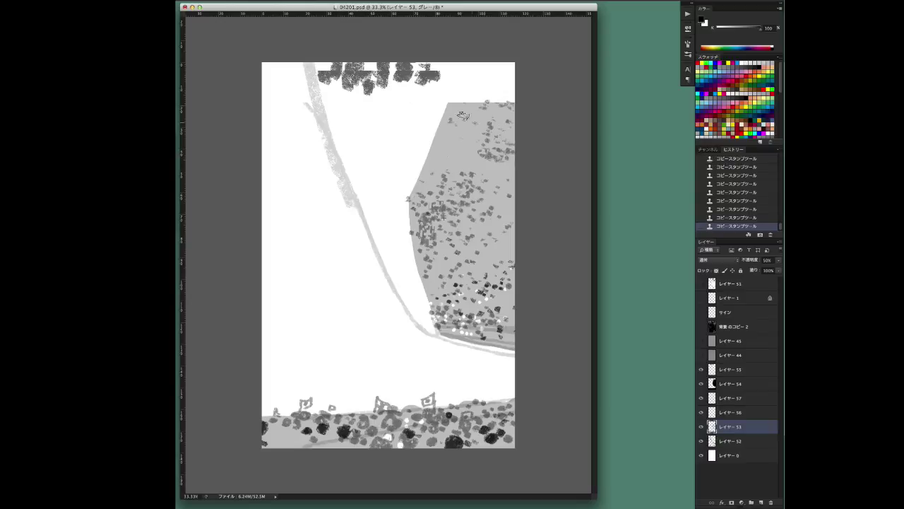
{"action": "mouse_move", "coordinate": [502, 106]}
{"action": "left_mouse_down"}
{"action": "mouse_move", "coordinate": [442, 134]}
{"action": "mouse_move", "coordinate": [431, 152]}
{"action": "mouse_move", "coordinate": [477, 159]}
{"action": "mouse_move", "coordinate": [491, 184]}
{"action": "left_mouse_up"}
Switch to the Eraser and slightly adjust its brush size.
{"action": "right_click", "coordinate": [470, 149]}
{"action": "key", "text": "e"}
{"action": "right_click", "coordinate": [486, 151]}
{"action": "left_click_drag", "start_coordinate": [486, 151], "coordinate": [489, 150]}
{"action": "key", "text": "Return"}
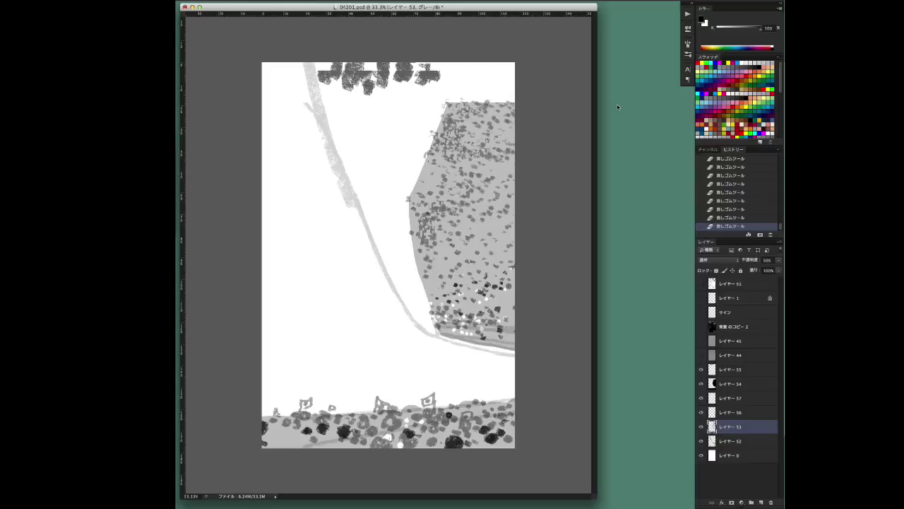
On layer 57, undo two erase steps and paint the skier figure.
{"action": "left_click", "coordinate": [731, 397]}
{"action": "right_click", "coordinate": [333, 194]}
{"action": "key", "text": "Escape"}
{"action": "right_click", "coordinate": [289, 178]}
{"action": "key", "text": "Escape"}
{"action": "key", "text": "ctrl+alt+z"}
{"action": "key", "text": "ctrl+alt+z"}
{"action": "key", "text": "ctrl+alt+z"}
{"action": "key", "text": "ctrl+alt+z"}
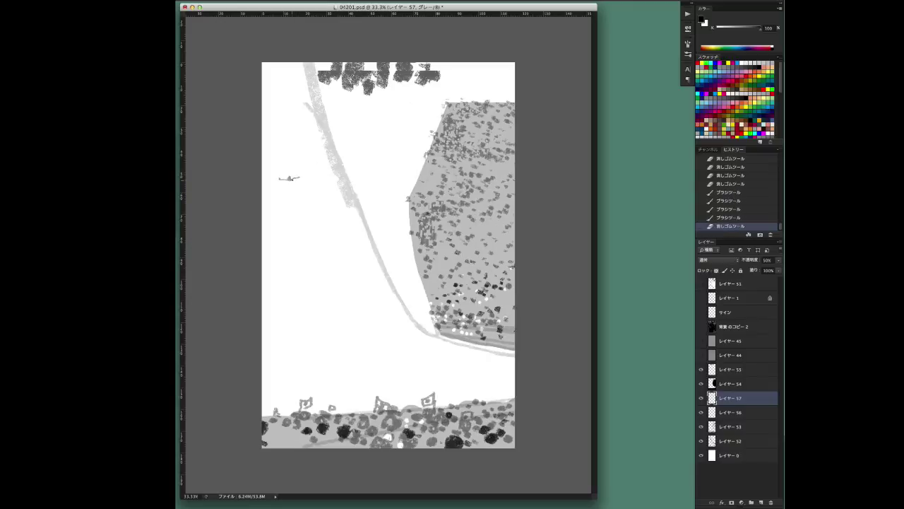
{"action": "key", "text": "ctrl+alt+z"}
{"action": "key", "text": "ctrl+alt+z"}
{"action": "key", "text": "ctrl+alt+z"}
{"action": "key", "text": "ctrl+alt+z"}
{"action": "left_click_drag", "start_coordinate": [286, 180], "coordinate": [293, 204]}
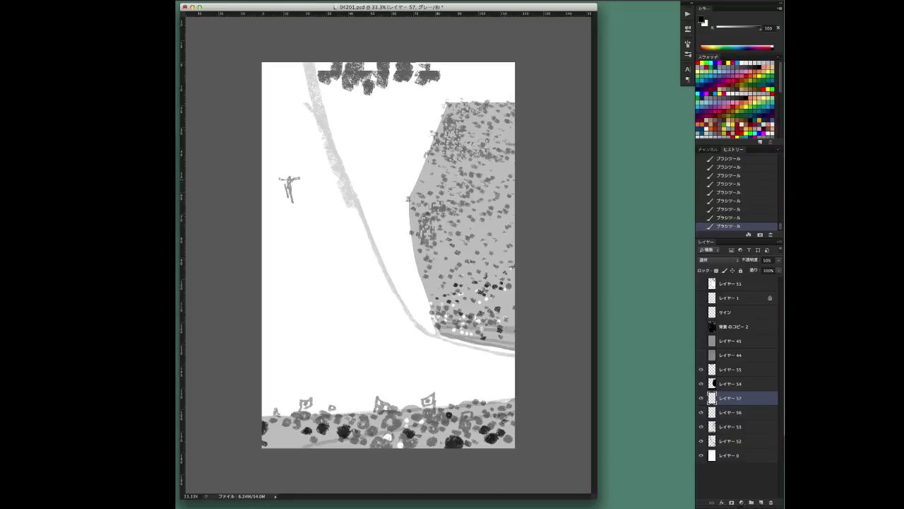
Clean up stray bits of the skier and shrink it with Free Transform.
{"action": "left_click", "coordinate": [290, 177]}
{"action": "left_click", "coordinate": [288, 177]}
{"action": "right_click", "coordinate": [300, 182]}
{"action": "key", "text": "Escape"}
{"action": "key", "text": "b"}
{"action": "left_click", "coordinate": [290, 183]}
{"action": "key", "text": "e"}
{"action": "left_click", "coordinate": [290, 183]}
{"action": "left_click", "coordinate": [288, 187]}
{"action": "key", "text": "ctrl+t"}
{"action": "left_click_drag", "start_coordinate": [300, 203], "coordinate": [289, 191]}
{"action": "key", "text": "Return"}
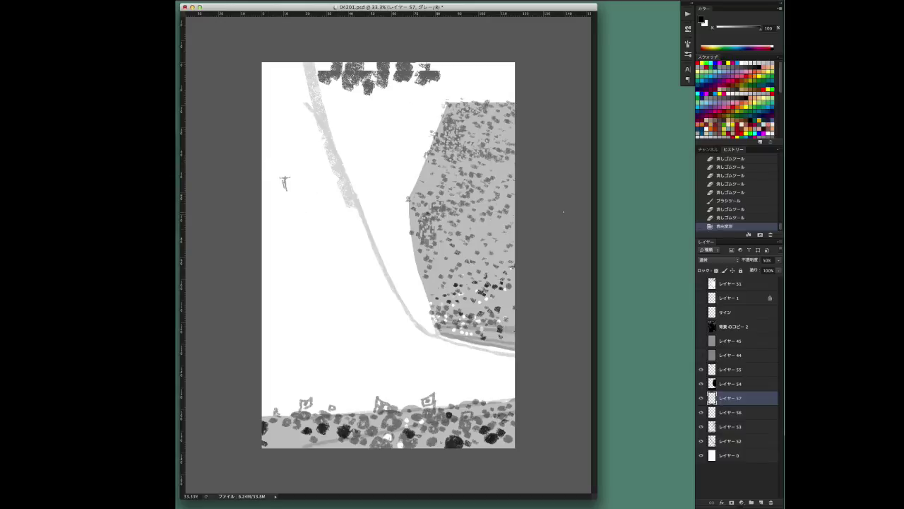
On layer 52, select the track's upper part and skew its top right.
{"action": "left_click", "coordinate": [730, 440]}
{"action": "left_click_drag", "start_coordinate": [438, 64], "coordinate": [288, 64]}
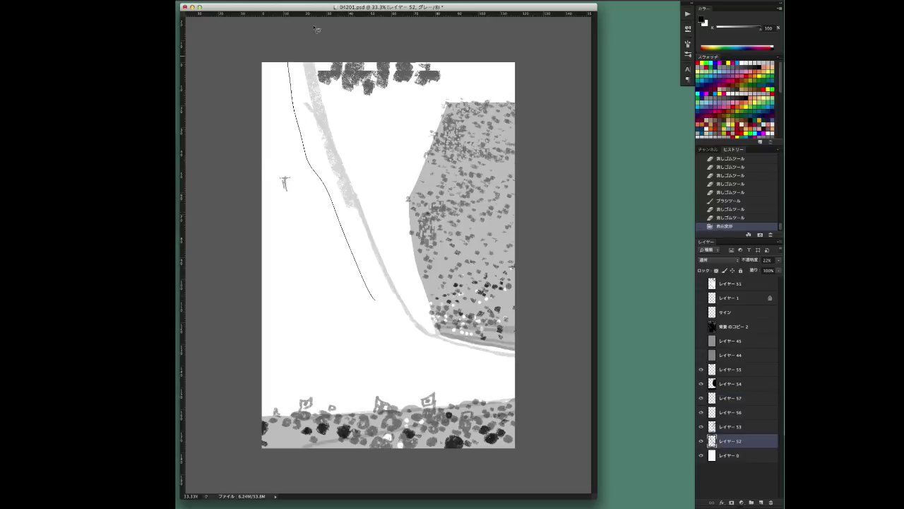
{"action": "key", "text": "ctrl+t"}
{"action": "left_click_drag", "start_coordinate": [400, 62], "coordinate": [423, 62]}
{"action": "key", "text": "Return"}
{"action": "key", "text": "ctrl+d"}
Erase the crowd block's upper-left edge and move layers 55–52 about 35 px right.
{"action": "right_click", "coordinate": [472, 255]}
{"action": "key", "text": "Escape"}
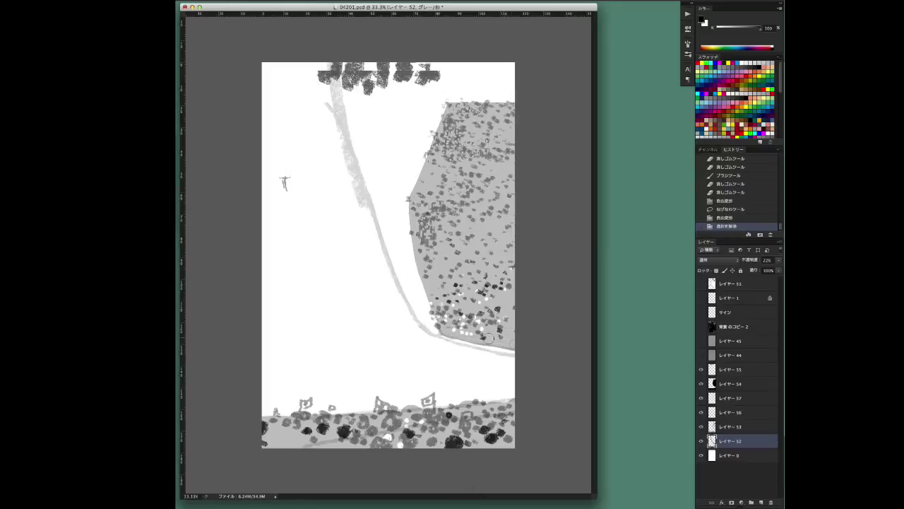
{"action": "left_click_drag", "start_coordinate": [427, 152], "coordinate": [488, 138]}
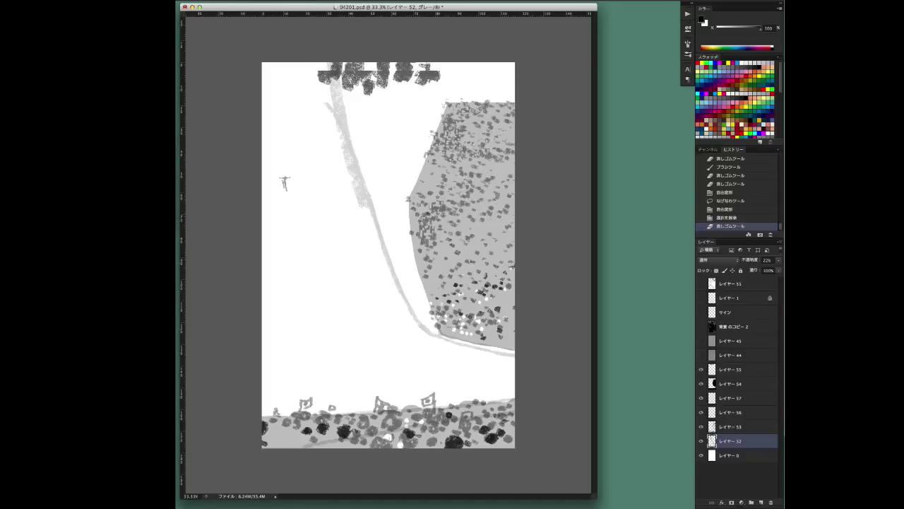
{"action": "left_click", "coordinate": [730, 368]}
{"action": "left_click", "coordinate": [730, 441], "text": "shift"}
{"action": "left_click_drag", "start_coordinate": [433, 311], "coordinate": [481, 308]}
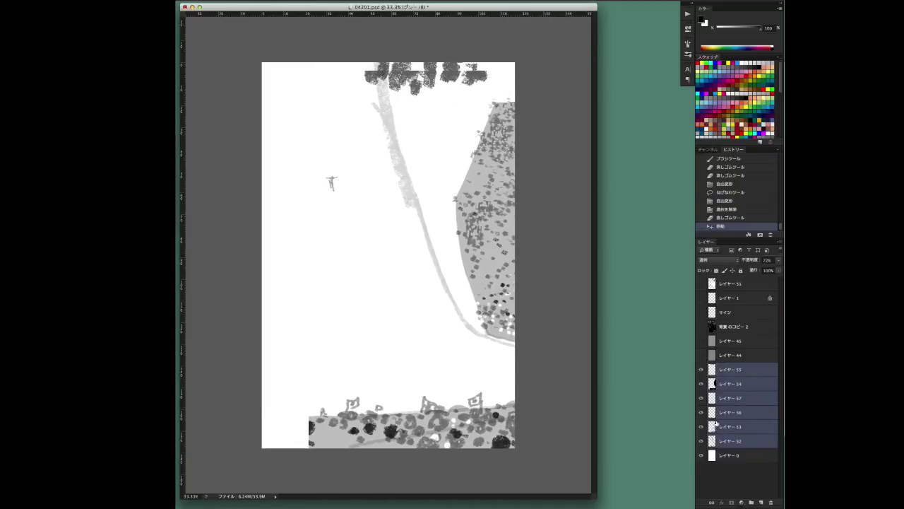
On layer 54, erase the crowd's left edge into scattered dots.
{"action": "left_click", "coordinate": [730, 383]}
{"action": "key", "text": "e"}
{"action": "mouse_move", "coordinate": [502, 110]}
{"action": "left_mouse_down"}
{"action": "mouse_move", "coordinate": [459, 205]}
{"action": "mouse_move", "coordinate": [463, 272]}
{"action": "left_mouse_up"}
{"action": "left_click_drag", "start_coordinate": [459, 212], "coordinate": [464, 273]}
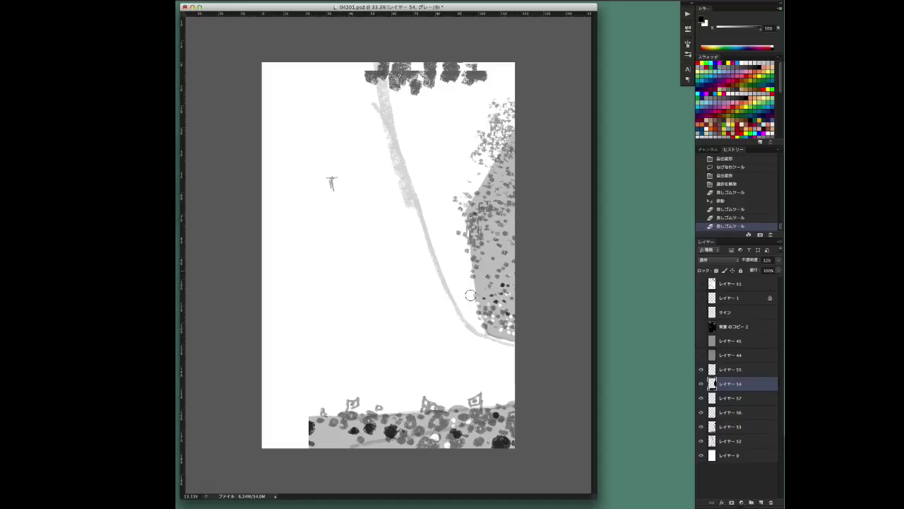
{"action": "left_click", "coordinate": [464, 273]}
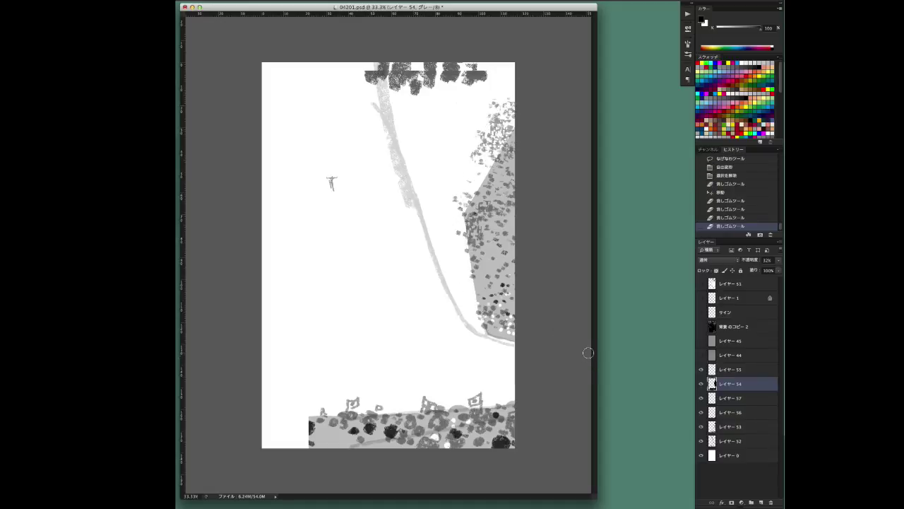
Paint grey at the bottom-left, then stamp dark dabs along the bottom band on layer 56.
{"action": "key", "text": "b"}
{"action": "right_click", "coordinate": [395, 257]}
{"action": "mouse_move", "coordinate": [274, 442]}
{"action": "left_mouse_down"}
{"action": "mouse_move", "coordinate": [302, 432]}
{"action": "mouse_move", "coordinate": [284, 426]}
{"action": "mouse_move", "coordinate": [288, 440]}
{"action": "left_mouse_up"}
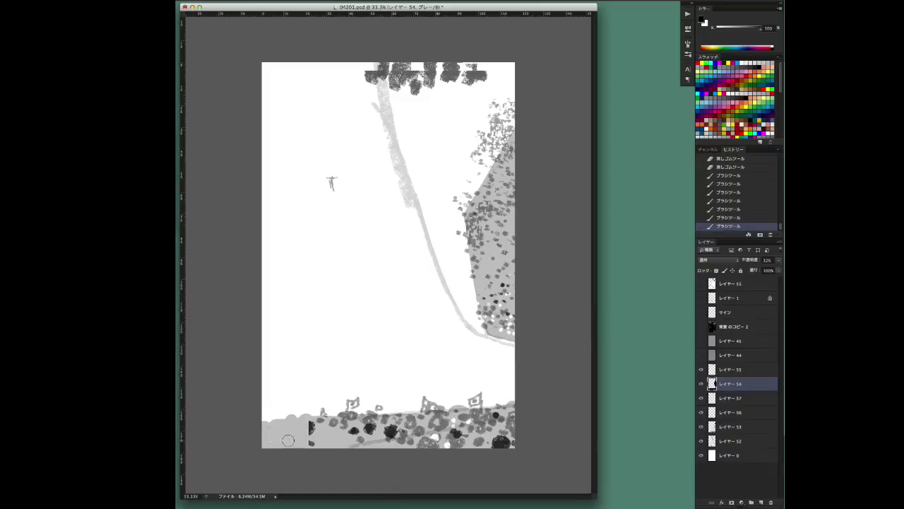
{"action": "left_click", "coordinate": [731, 412]}
{"action": "right_click", "coordinate": [376, 400]}
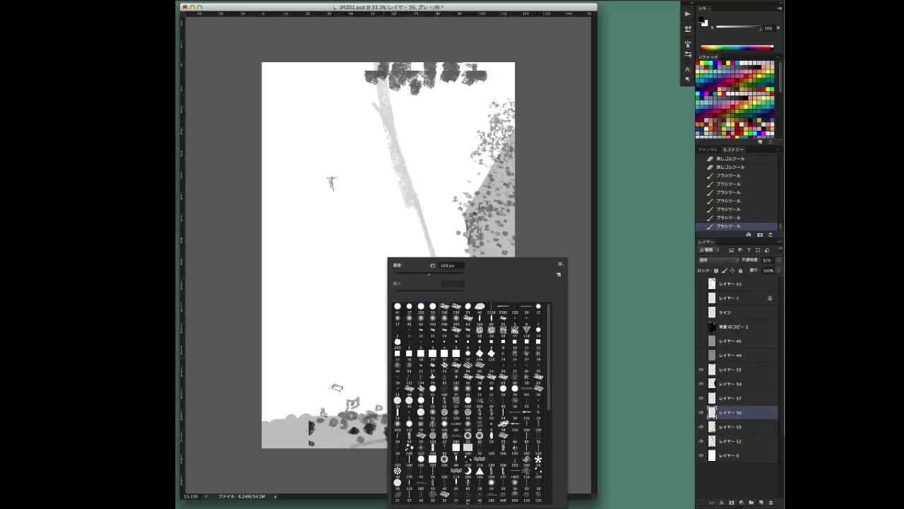
{"action": "left_click", "coordinate": [306, 426]}
{"action": "left_click", "coordinate": [277, 425]}
{"action": "left_click", "coordinate": [293, 446]}
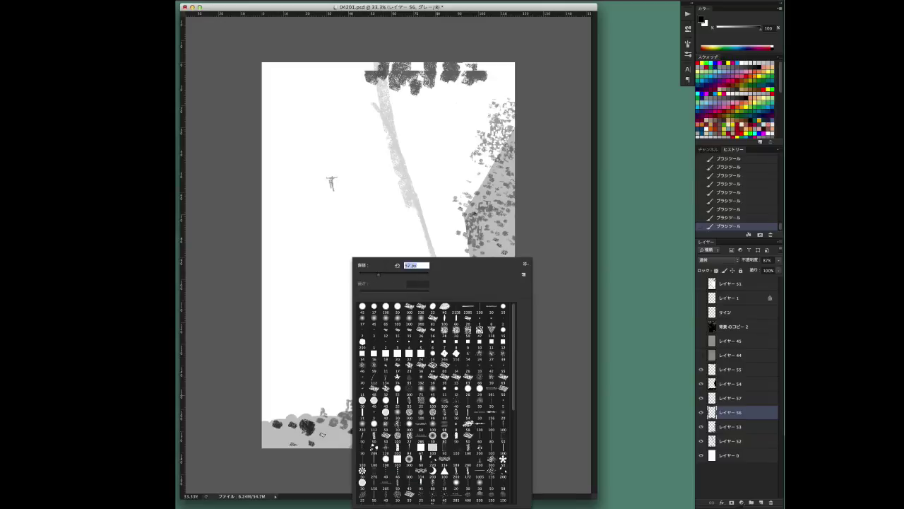
{"action": "left_click", "coordinate": [321, 438]}
{"action": "left_click", "coordinate": [337, 427]}
{"action": "left_click", "coordinate": [265, 433]}
{"action": "mouse_move", "coordinate": [266, 422]}
{"action": "left_mouse_down"}
{"action": "mouse_move", "coordinate": [340, 445]}
{"action": "mouse_move", "coordinate": [419, 442]}
{"action": "mouse_move", "coordinate": [435, 428]}
{"action": "mouse_move", "coordinate": [467, 442]}
{"action": "mouse_move", "coordinate": [423, 420]}
{"action": "left_mouse_up"}
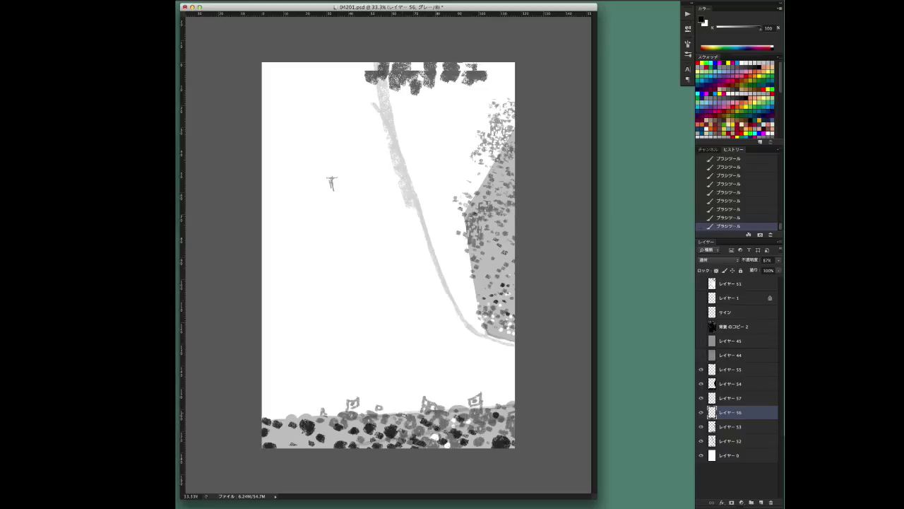
On layer 52, paint pale strokes down the left edge and across the lower canvas.
{"action": "left_click", "coordinate": [707, 441]}
{"action": "left_click_drag", "start_coordinate": [263, 195], "coordinate": [274, 319]}
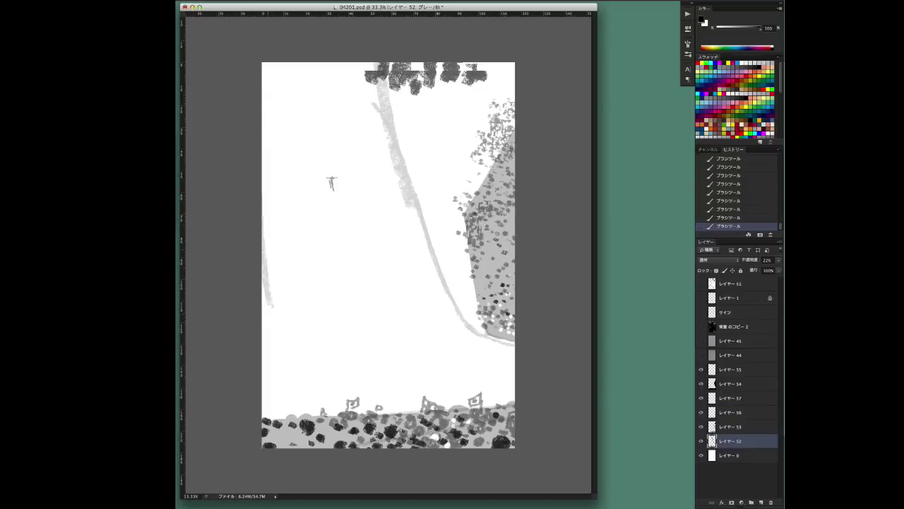
{"action": "left_click_drag", "start_coordinate": [264, 278], "coordinate": [282, 408]}
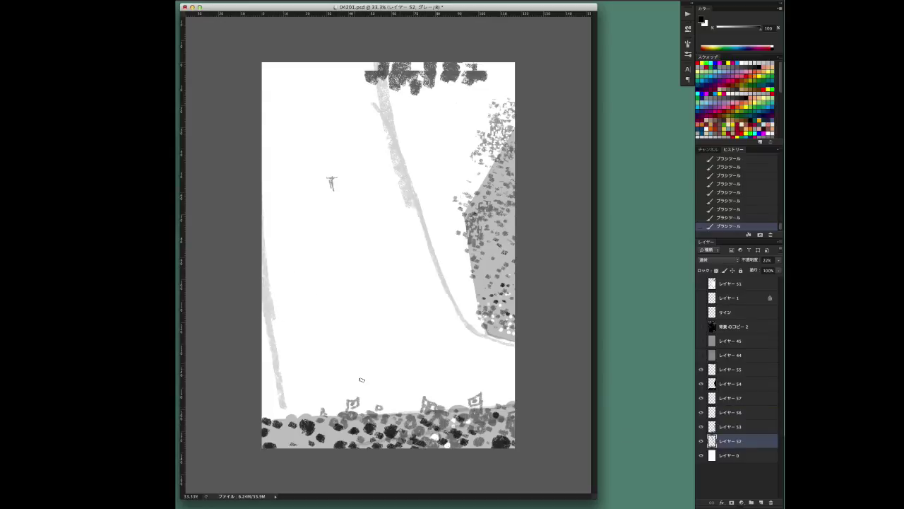
{"action": "left_click_drag", "start_coordinate": [474, 337], "coordinate": [513, 349]}
{"action": "left_click_drag", "start_coordinate": [290, 361], "coordinate": [482, 363]}
{"action": "left_click_drag", "start_coordinate": [292, 372], "coordinate": [263, 373]}
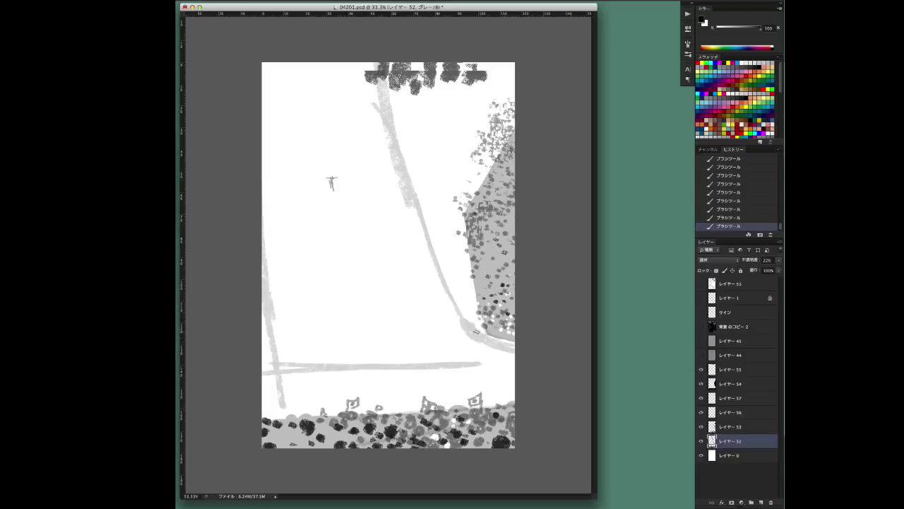
Erase parts of the left pale stroke and the horizontal stroke's right end.
{"action": "key", "text": "e"}
{"action": "left_click_drag", "start_coordinate": [283, 408], "coordinate": [282, 345]}
{"action": "left_click_drag", "start_coordinate": [267, 308], "coordinate": [267, 347]}
{"action": "mouse_move", "coordinate": [268, 201]}
{"action": "left_mouse_down"}
{"action": "mouse_move", "coordinate": [283, 387]}
{"action": "mouse_move", "coordinate": [275, 343]}
{"action": "mouse_move", "coordinate": [305, 366]}
{"action": "left_mouse_up"}
{"action": "left_click_drag", "start_coordinate": [402, 362], "coordinate": [485, 362]}
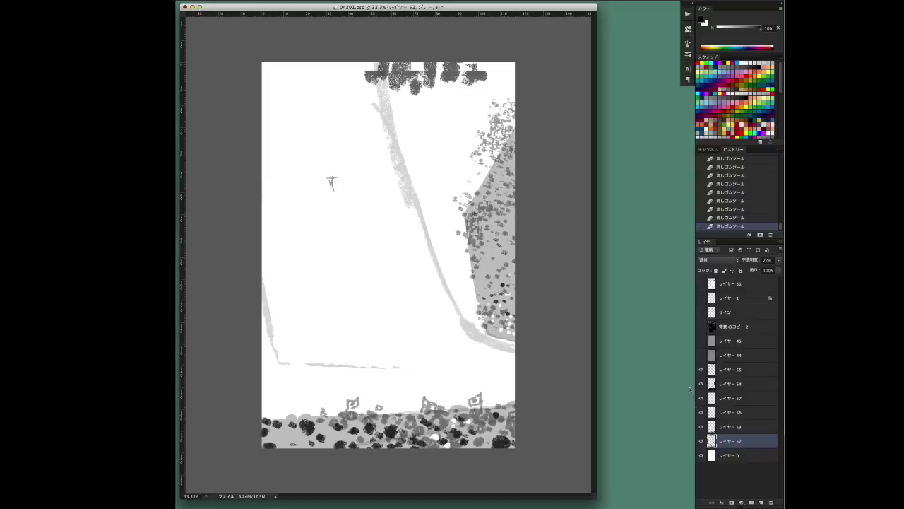
On layer 53, erase upper-right speckles and paint dark speckle dabs over the right crowd.
{"action": "left_click", "coordinate": [727, 427]}
{"action": "left_click_drag", "start_coordinate": [483, 111], "coordinate": [511, 152]}
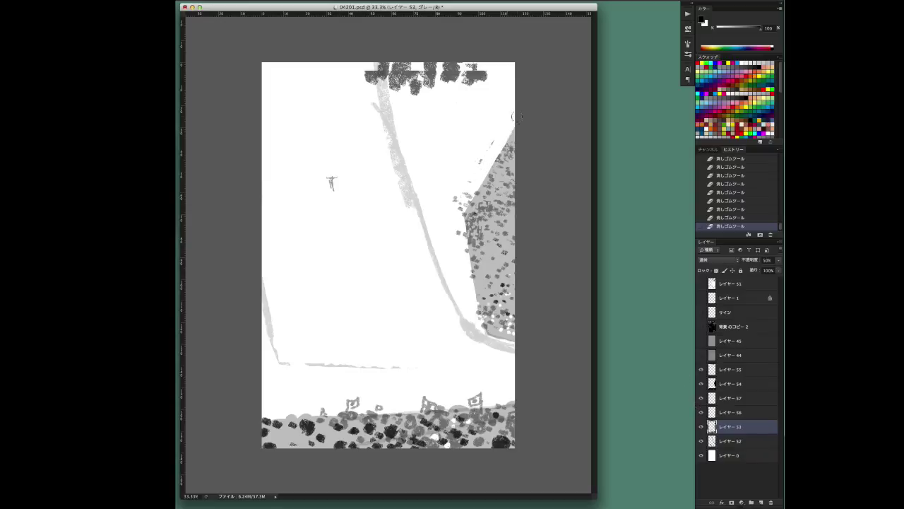
{"action": "key", "text": "b"}
{"action": "right_click", "coordinate": [493, 214]}
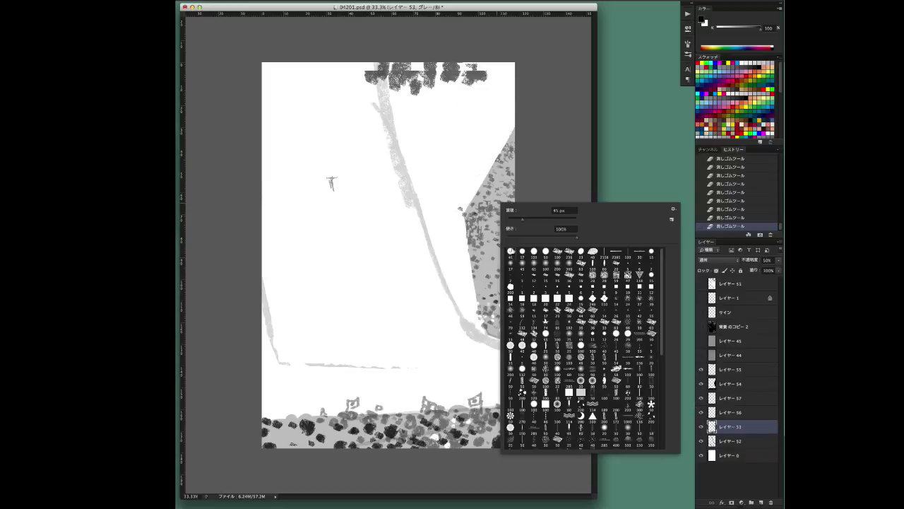
{"action": "left_click", "coordinate": [494, 205]}
{"action": "right_click", "coordinate": [494, 205]}
{"action": "key", "text": "Escape"}
{"action": "left_click_drag", "start_coordinate": [483, 205], "coordinate": [487, 198]}
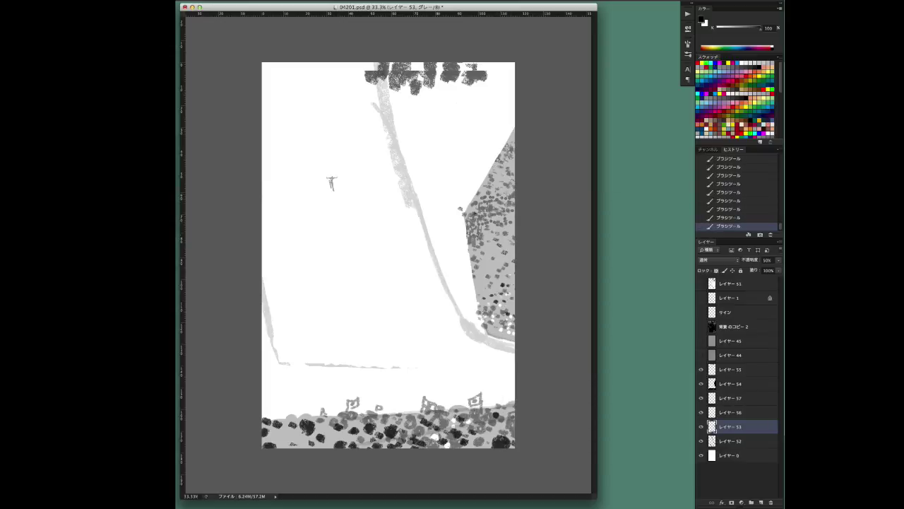
{"action": "left_click_drag", "start_coordinate": [481, 251], "coordinate": [489, 244]}
{"action": "left_click_drag", "start_coordinate": [505, 179], "coordinate": [488, 182]}
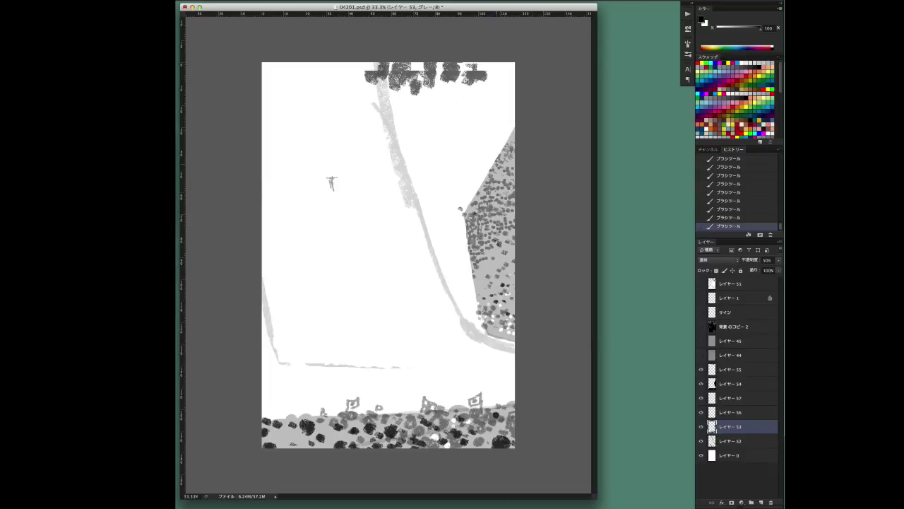
Change brush options on layer 56, then make crowd layer 54 active.
{"action": "right_click", "coordinate": [460, 210]}
{"action": "left_click", "coordinate": [474, 207]}
{"action": "key", "text": "e"}
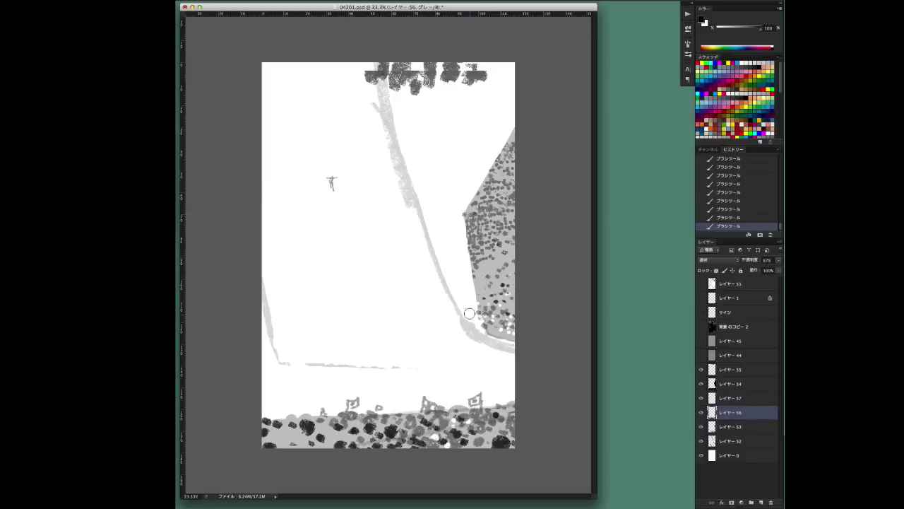
{"action": "left_click", "coordinate": [471, 313]}
{"action": "right_click", "coordinate": [499, 258]}
{"action": "key", "text": "Escape"}
{"action": "right_click", "coordinate": [499, 259]}
{"action": "key", "text": "Escape"}
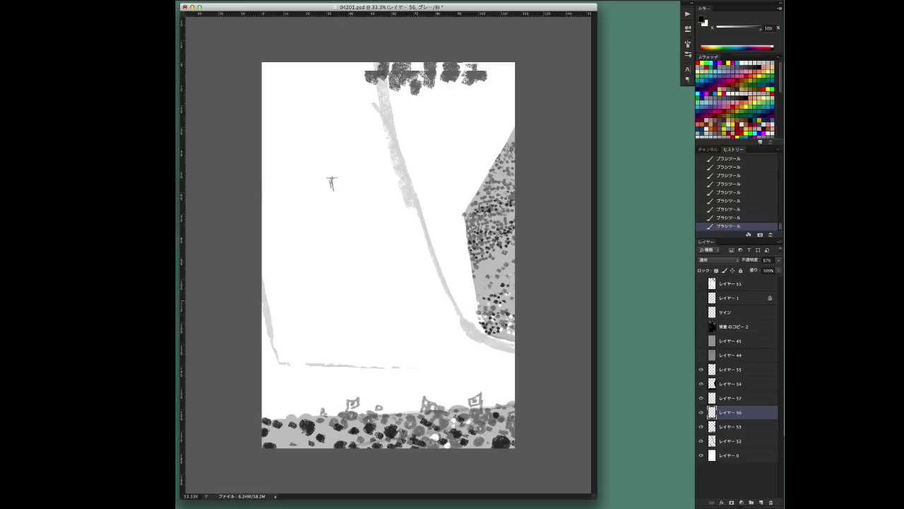
{"action": "left_click", "coordinate": [731, 383]}
Set layer 54 to 19% and layer 53 to 30% opacity, then save.
{"action": "key", "text": "1"}
{"action": "key", "text": "9"}
{"action": "left_click", "coordinate": [730, 426]}
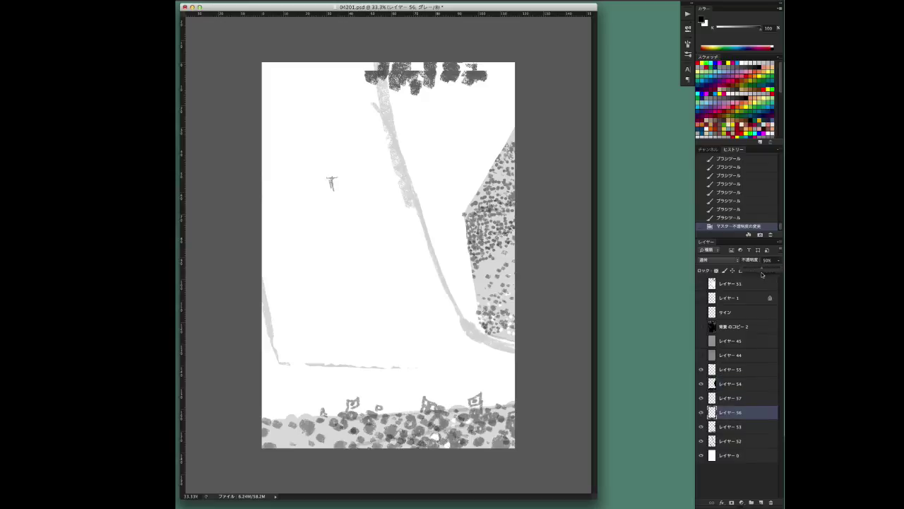
{"action": "key", "text": "5"}
{"action": "key", "text": "3"}
{"action": "key", "text": "ctrl+s"}
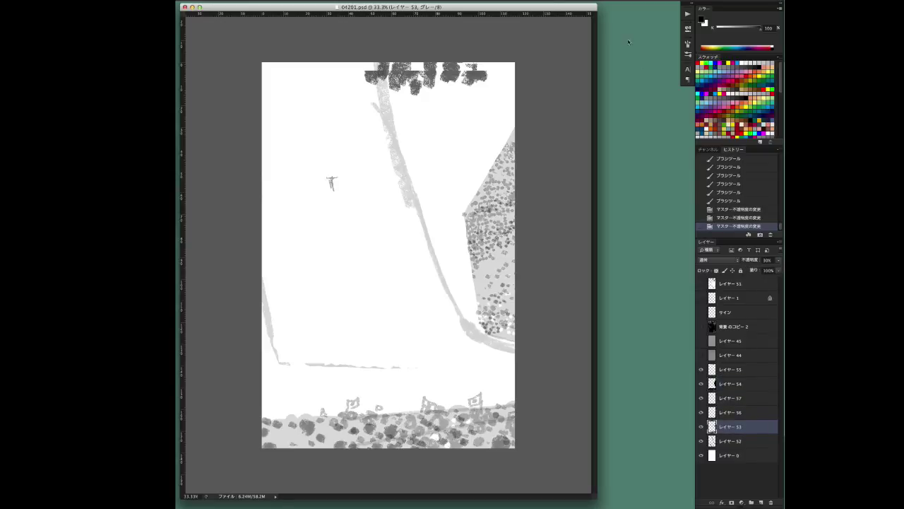
Paste the speckle texture as layer 58, hide layers 56 and 53, and move it centre-left.
{"action": "key", "text": "ctrl+v"}
{"action": "key", "text": "alt+shift+m"}
{"action": "mouse_move", "coordinate": [418, 247]}
{"action": "left_mouse_down"}
{"action": "mouse_move", "coordinate": [451, 312]}
{"action": "mouse_move", "coordinate": [534, 268]}
{"action": "left_mouse_up"}
{"action": "key", "text": "Return"}
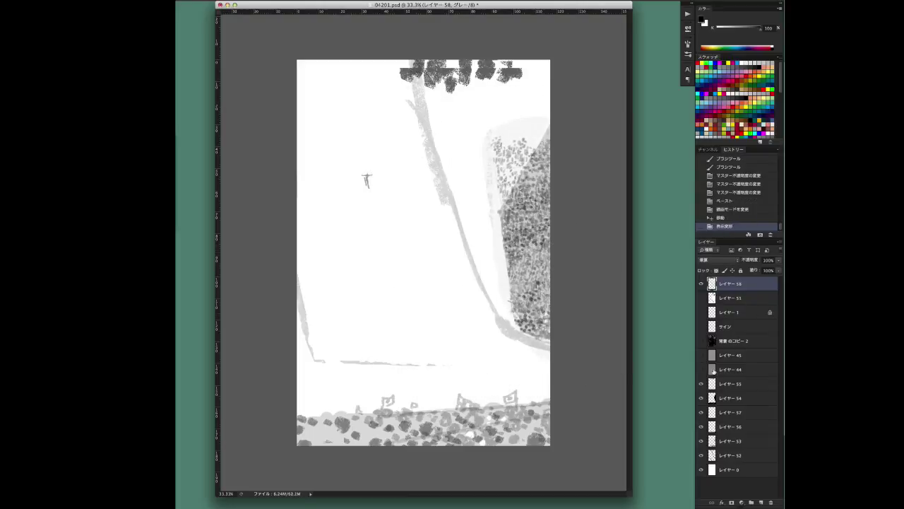
{"action": "left_click_drag", "start_coordinate": [702, 426], "coordinate": [702, 440]}
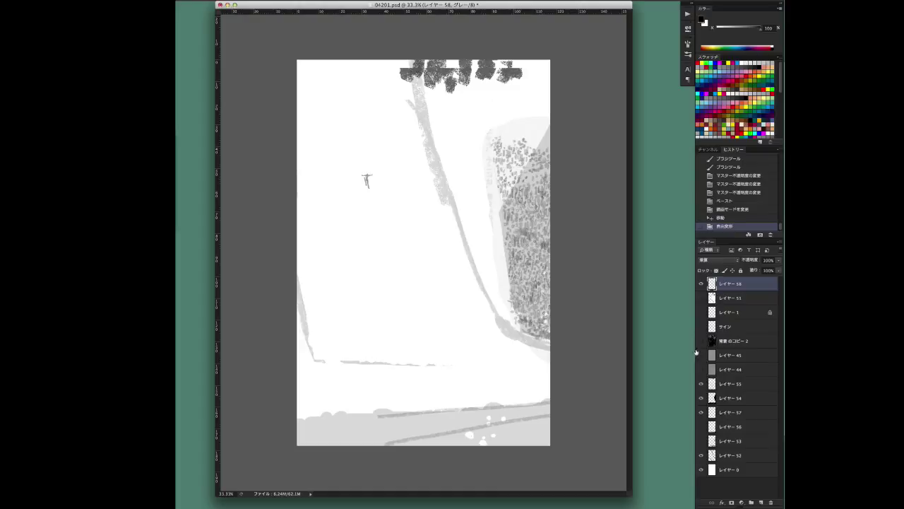
{"action": "left_click_drag", "start_coordinate": [512, 236], "coordinate": [378, 247]}
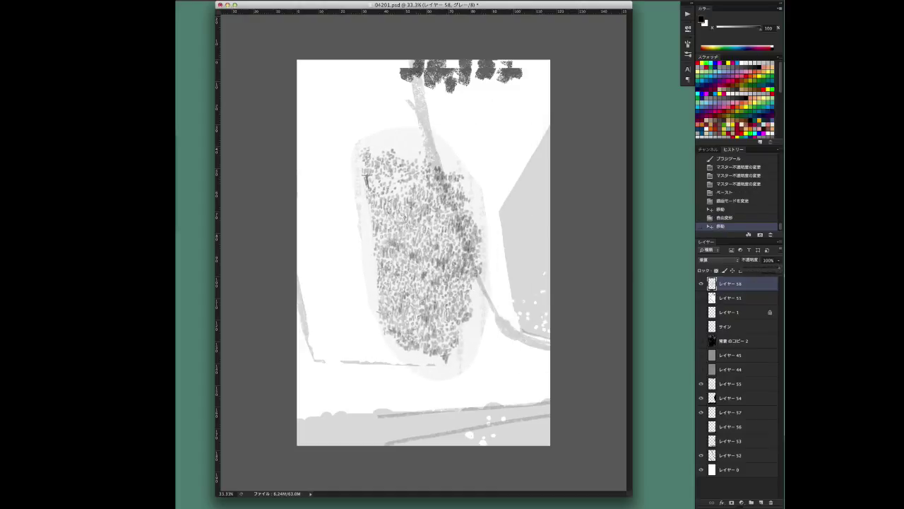
{"action": "key", "text": "ctrl+m"}
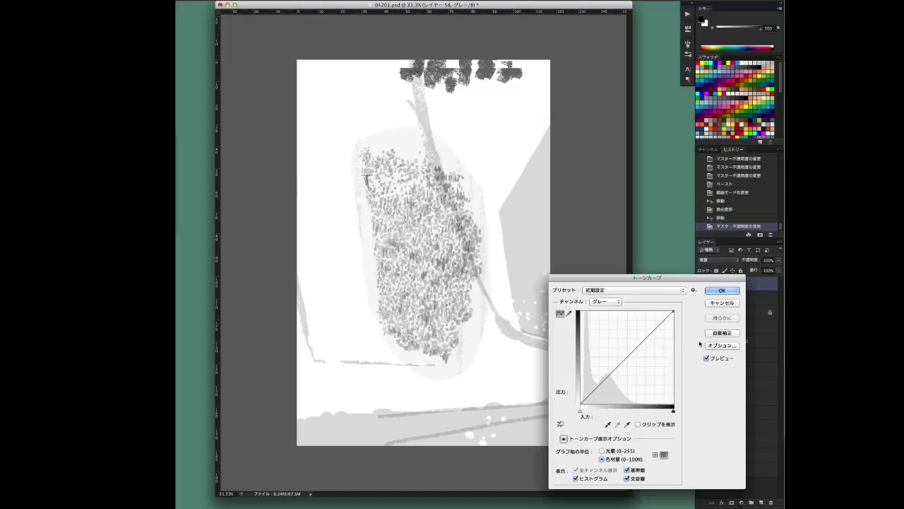
Boost the speckle texture's contrast with Curves, sampling white and black points.
{"action": "left_click_drag", "start_coordinate": [636, 278], "coordinate": [665, 259]}
{"action": "left_click", "coordinate": [657, 405]}
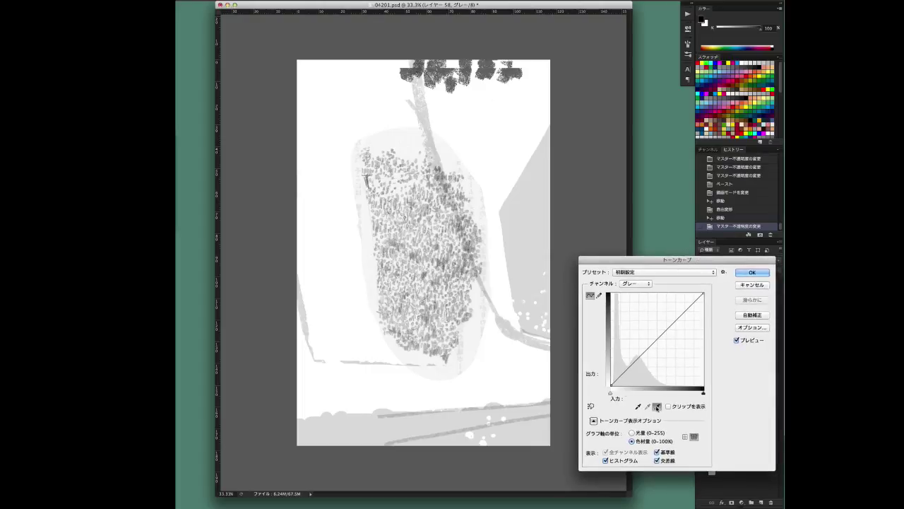
{"action": "left_click", "coordinate": [363, 203]}
{"action": "left_click", "coordinate": [638, 407]}
{"action": "left_click", "coordinate": [453, 173]}
{"action": "left_click", "coordinate": [749, 273]}
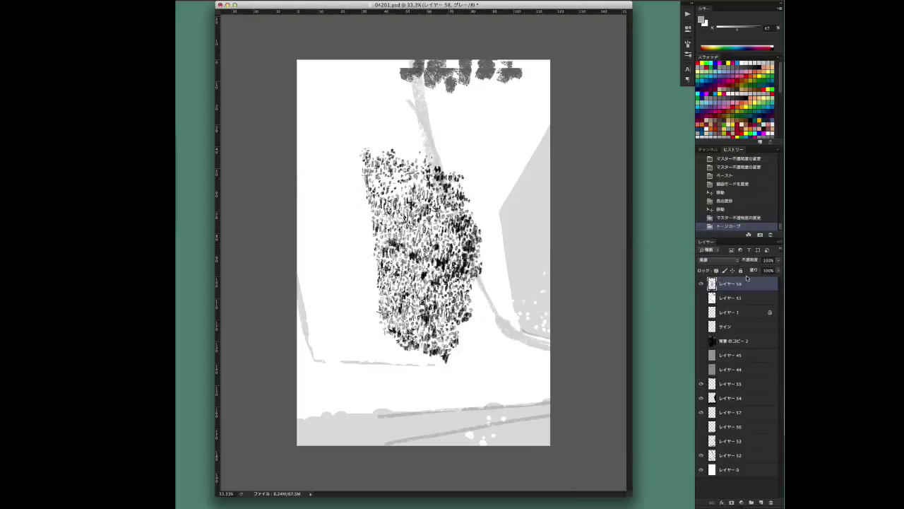
Apply Threshold so the texture becomes solid black marks.
{"action": "left_click_drag", "start_coordinate": [405, 216], "coordinate": [403, 190]}
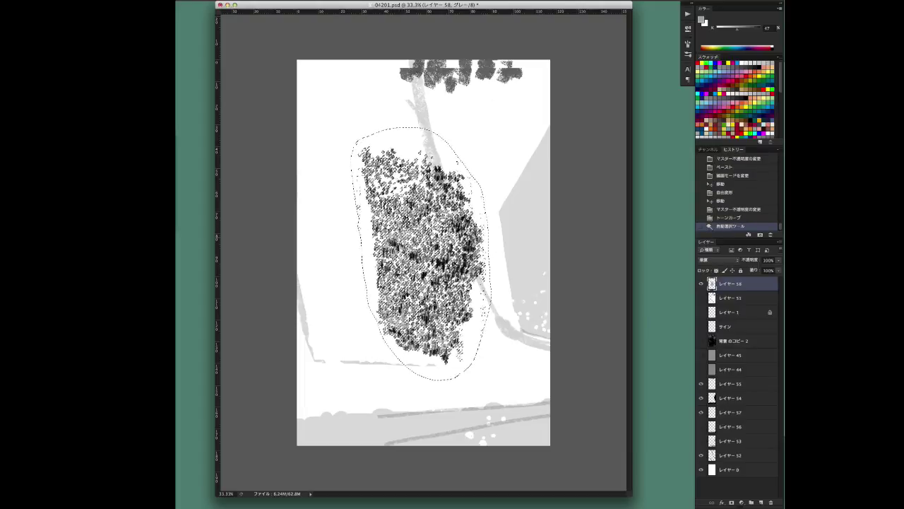
{"action": "left_click", "coordinate": [731, 217]}
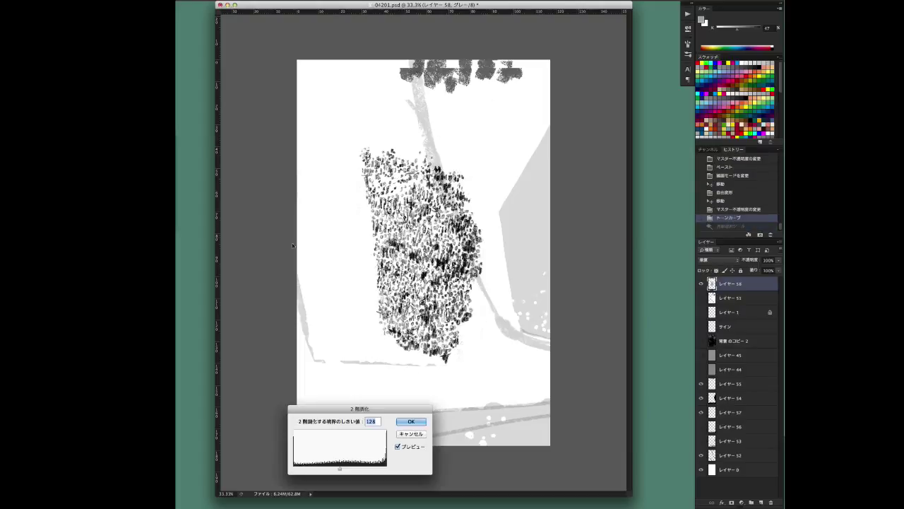
{"action": "left_click_drag", "start_coordinate": [340, 473], "coordinate": [351, 471]}
{"action": "left_click", "coordinate": [407, 422]}
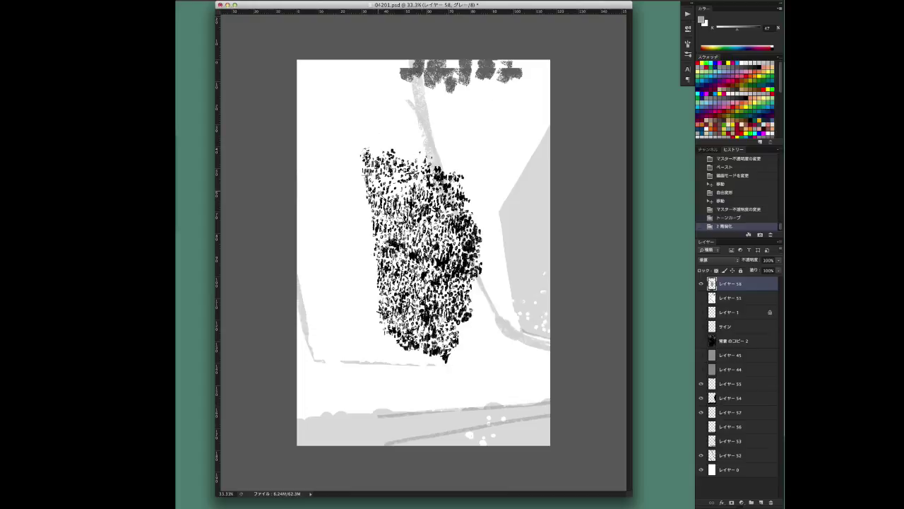
{"action": "left_click", "coordinate": [378, 181]}
{"action": "key", "text": "ctrl+shift+i"}
Move the texture to the right edge at 55% opacity and reshape it with Free Transform.
{"action": "key", "text": "ctrl+d"}
{"action": "left_click_drag", "start_coordinate": [433, 266], "coordinate": [565, 257]}
{"action": "left_click_drag", "start_coordinate": [777, 269], "coordinate": [761, 272]}
{"action": "left_click_drag", "start_coordinate": [531, 308], "coordinate": [544, 291]}
{"action": "key", "text": "ctrl+t"}
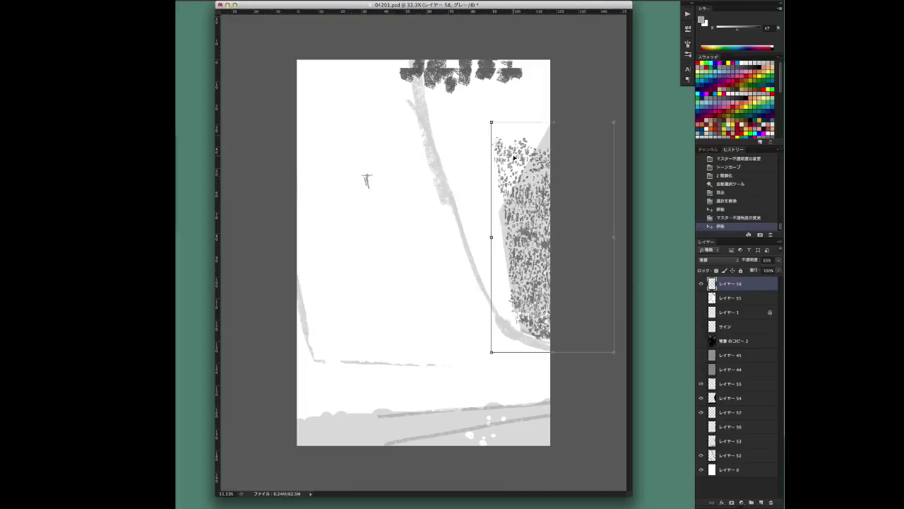
{"action": "left_click_drag", "start_coordinate": [505, 176], "coordinate": [518, 199]}
{"action": "key", "text": "Return"}
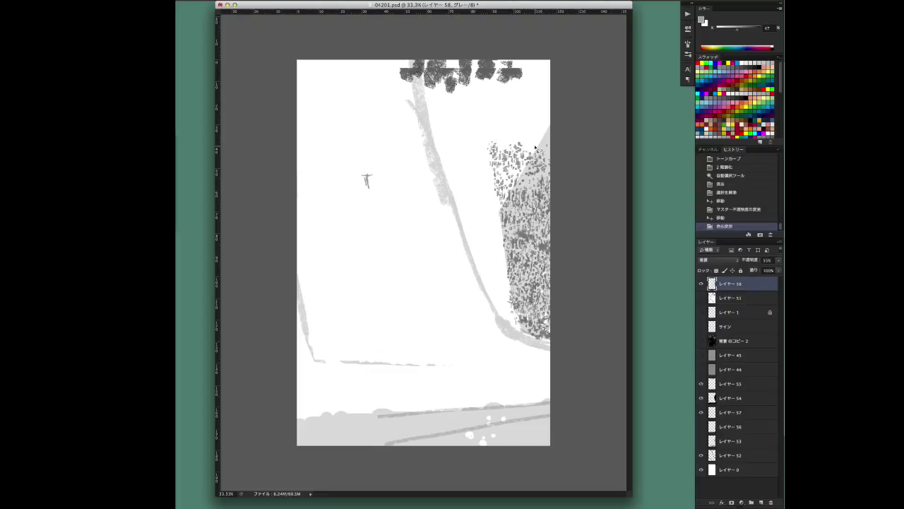
Remove a stray upper fragment, erase leftover bits, and move layer 58 above layer 55.
{"action": "left_click_drag", "start_coordinate": [521, 175], "coordinate": [504, 207]}
{"action": "left_click_drag", "start_coordinate": [540, 131], "coordinate": [554, 161]}
{"action": "key", "text": "ctrl+d"}
{"action": "left_click", "coordinate": [536, 131]}
{"action": "left_click", "coordinate": [536, 139]}
{"action": "left_click", "coordinate": [538, 136]}
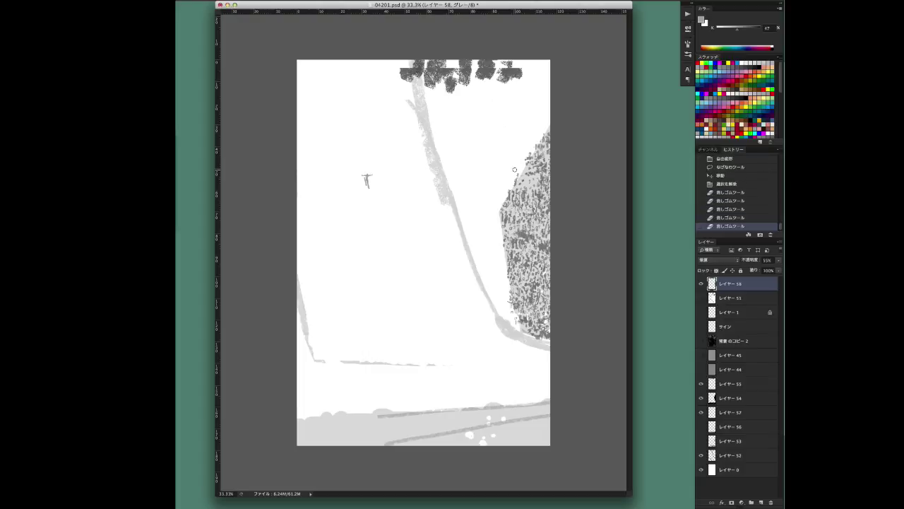
{"action": "left_click_drag", "start_coordinate": [716, 330], "coordinate": [710, 364]}
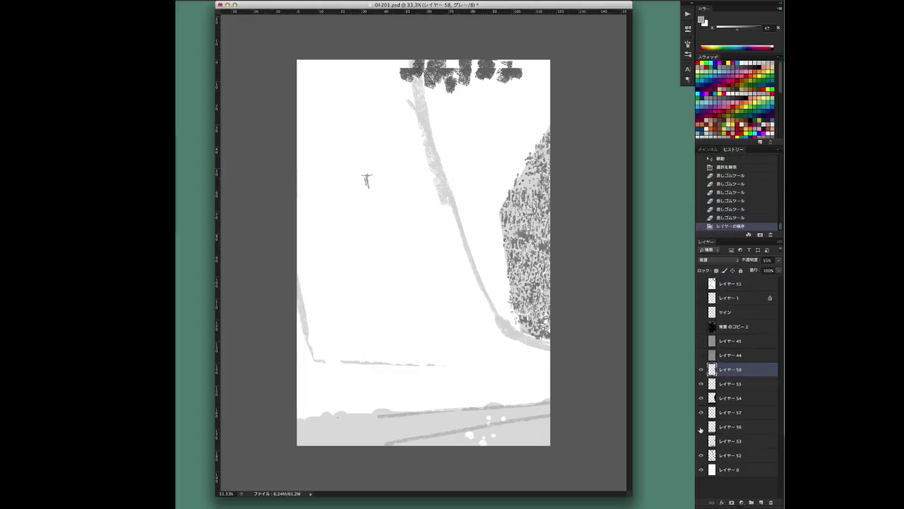
Show layer 53's bottom dotted band and make it the active layer.
{"action": "left_click", "coordinate": [701, 431]}
{"action": "left_click", "coordinate": [701, 438]}
{"action": "left_click", "coordinate": [701, 372]}
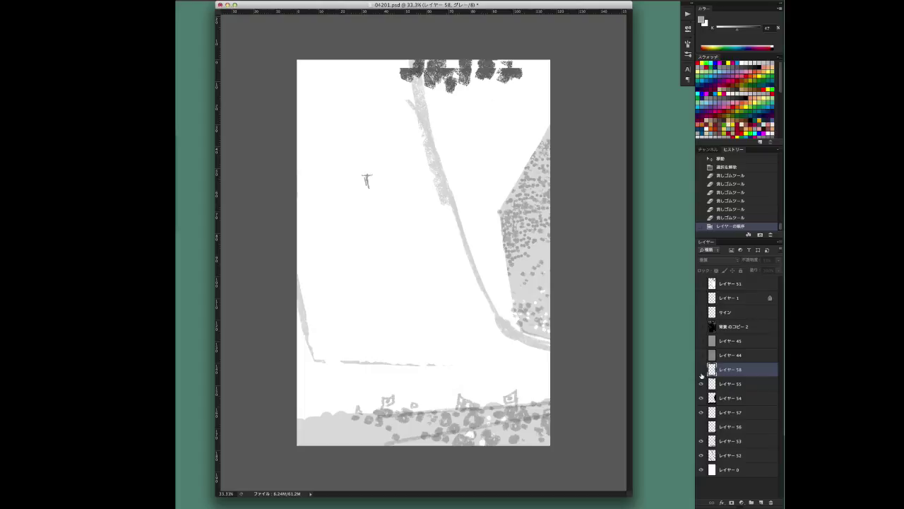
{"action": "left_click", "coordinate": [730, 441]}
Clone extra patches into the right-hand texture and move layer 58 below layer 56.
{"action": "right_click", "coordinate": [533, 188]}
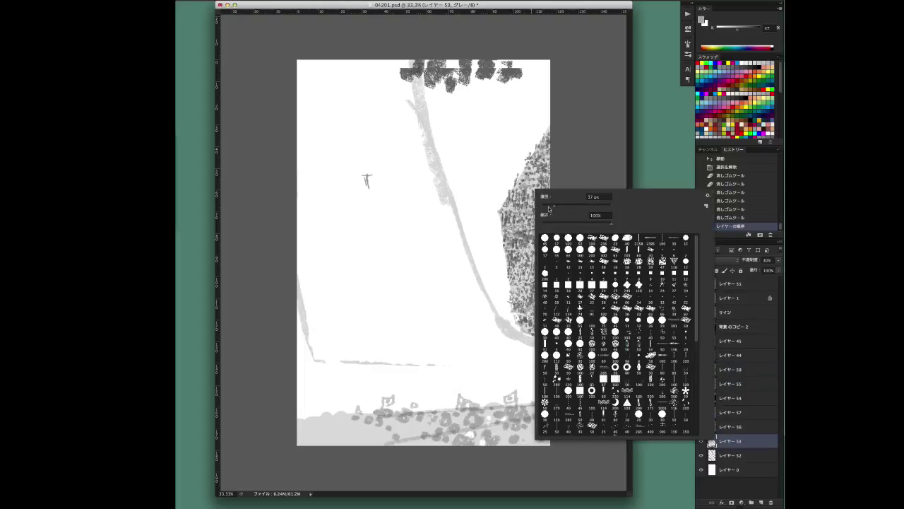
{"action": "right_click", "coordinate": [533, 174]}
{"action": "key", "text": "Return"}
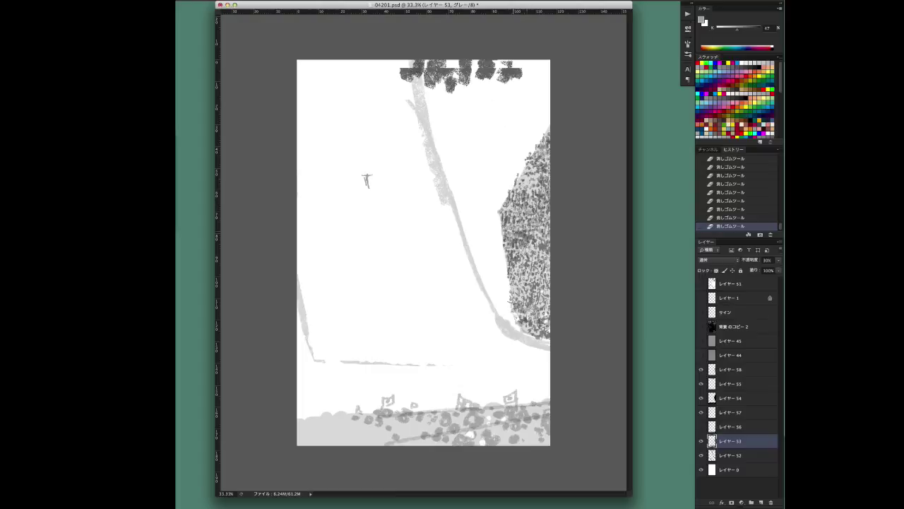
{"action": "mouse_move", "coordinate": [536, 259]}
{"action": "left_mouse_down"}
{"action": "mouse_move", "coordinate": [544, 293]}
{"action": "mouse_move", "coordinate": [545, 272]}
{"action": "mouse_move", "coordinate": [519, 290]}
{"action": "left_mouse_up"}
{"action": "left_click", "coordinate": [544, 315]}
{"action": "left_click", "coordinate": [528, 184]}
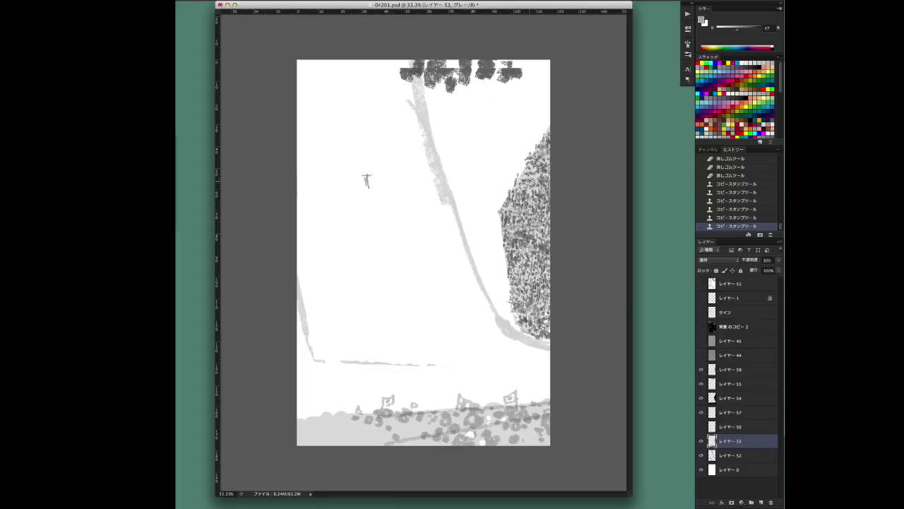
{"action": "left_click_drag", "start_coordinate": [730, 370], "coordinate": [730, 433]}
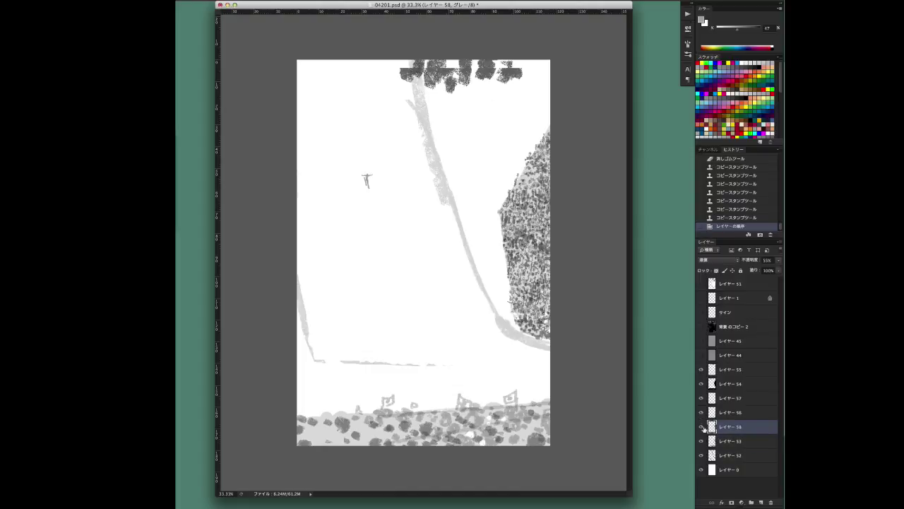
{"action": "left_click", "coordinate": [729, 411]}
Cut part of the bottom dotted band onto its own layer 59 at 86% opacity.
{"action": "left_click_drag", "start_coordinate": [509, 365], "coordinate": [456, 154]}
{"action": "key", "text": "ctrl+x"}
{"action": "key", "text": "ctrl+shift+v"}
{"action": "mouse_move", "coordinate": [778, 260]}
{"action": "left_mouse_down"}
{"action": "mouse_move", "coordinate": [774, 273]}
{"action": "mouse_move", "coordinate": [753, 271]}
{"action": "left_mouse_up"}
Add empty layer 60, choose a brush, and zoom in on the right crowd texture.
{"action": "left_click", "coordinate": [761, 502]}
{"action": "right_click", "coordinate": [534, 211]}
{"action": "key", "text": "Escape"}
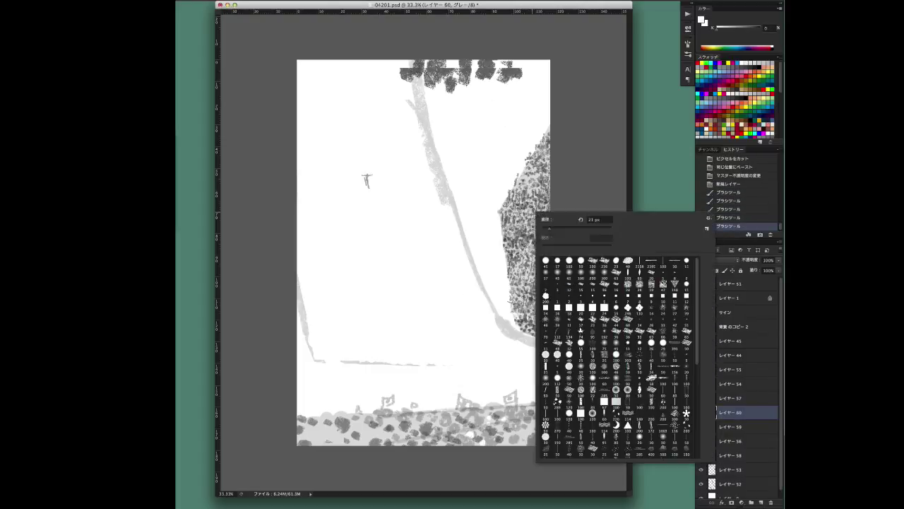
{"action": "right_click", "coordinate": [526, 237]}
{"action": "key", "text": "Escape"}
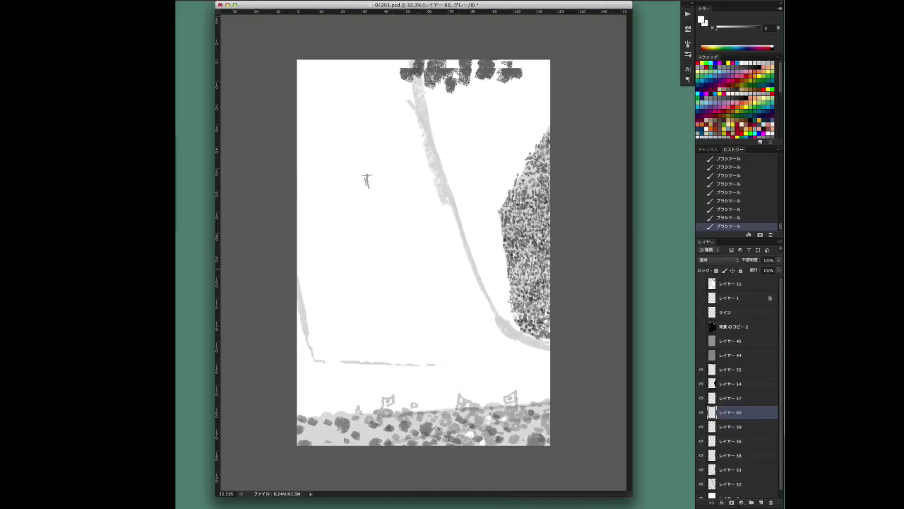
{"action": "key", "text": "ctrl+plus"}
{"action": "key", "text": "ctrl+plus"}
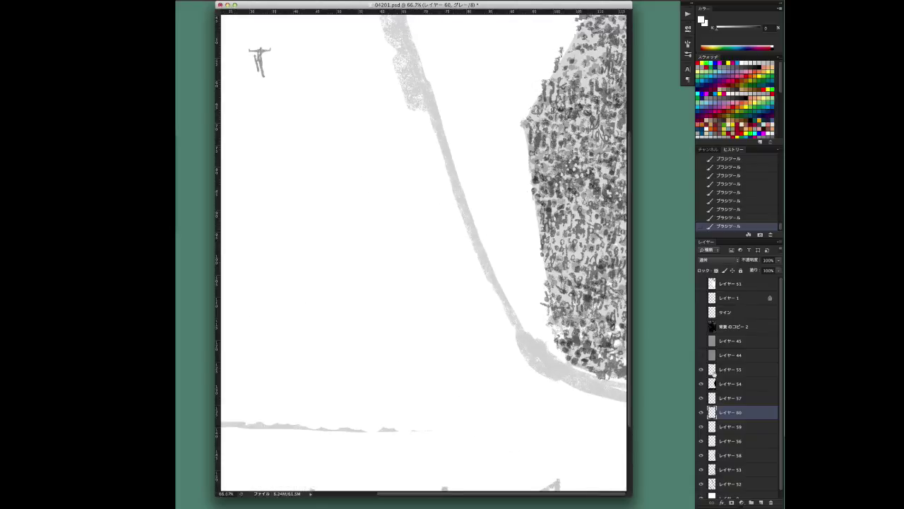
Move layer 54 below layers 57 and 60, inspecting its dots with other layers hidden.
{"action": "left_click_drag", "start_coordinate": [712, 384], "coordinate": [712, 411]}
{"action": "right_click", "coordinate": [572, 116]}
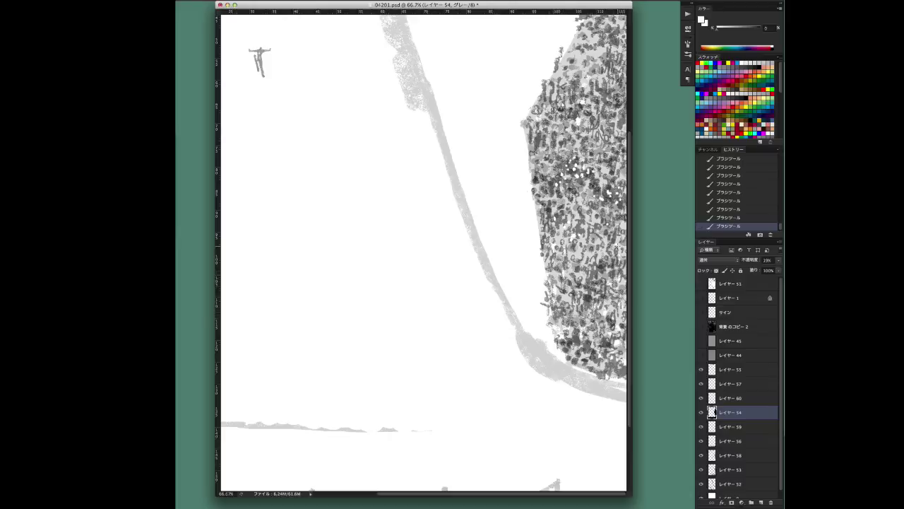
{"action": "key", "text": "super+minus"}
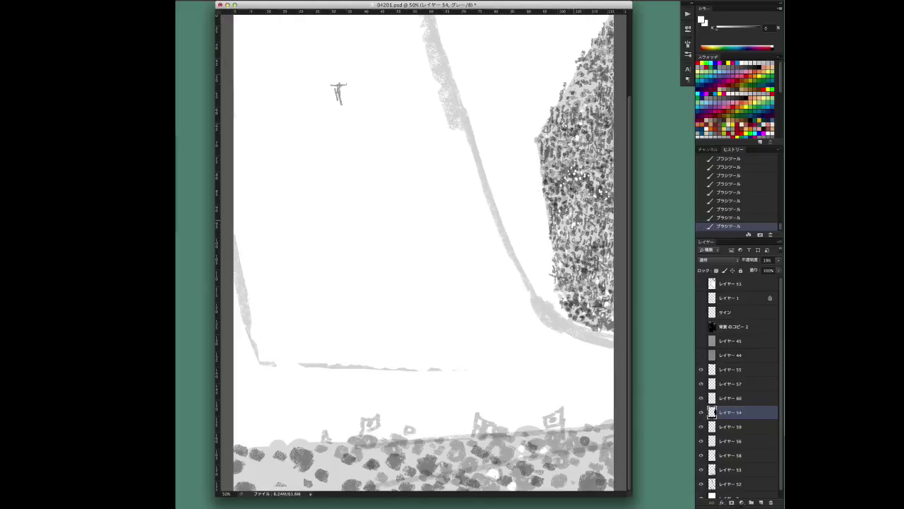
{"action": "left_click", "coordinate": [702, 412], "text": "alt"}
{"action": "left_click", "coordinate": [712, 412], "text": "super"}
{"action": "key", "text": "super+d"}
{"action": "left_click_drag", "start_coordinate": [702, 369], "coordinate": [702, 455]}
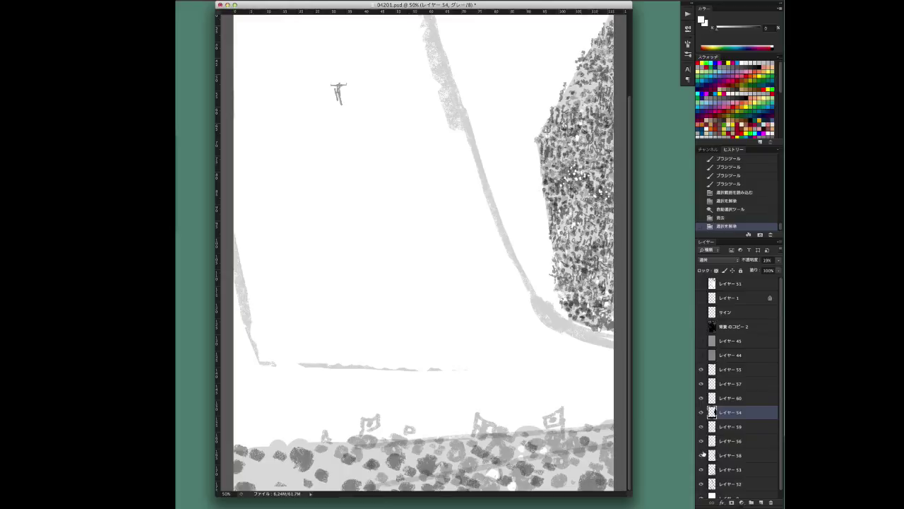
Choose a new brush on layer 60 and zoom out to the whole page.
{"action": "left_click", "coordinate": [706, 398]}
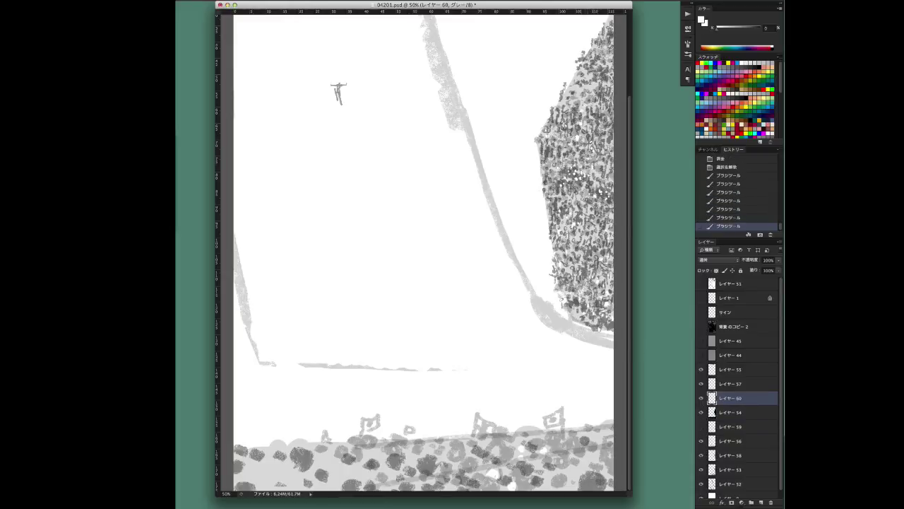
{"action": "right_click", "coordinate": [602, 105]}
{"action": "key", "text": "Escape"}
{"action": "key", "text": "ctrl+minus"}
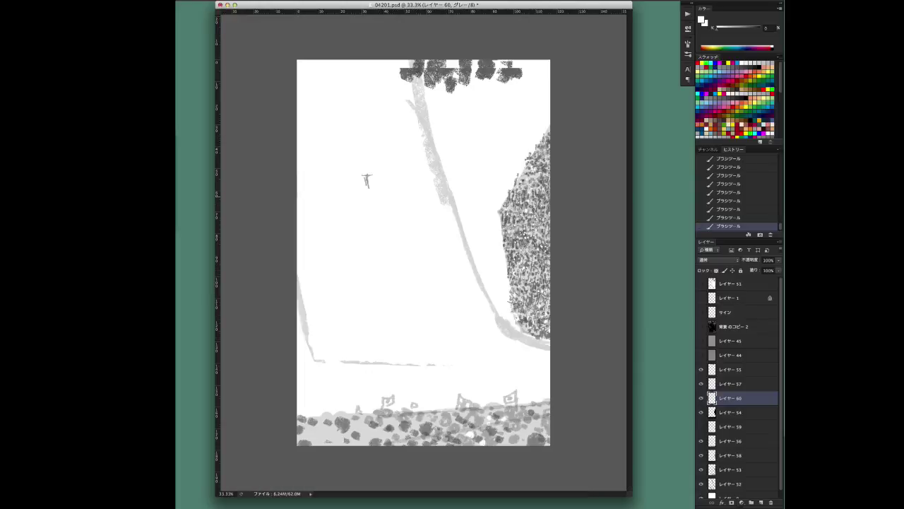
Erase and re-dab dark brush marks on the right-hand texture.
{"action": "left_click", "coordinate": [367, 180]}
{"action": "left_click", "coordinate": [367, 180]}
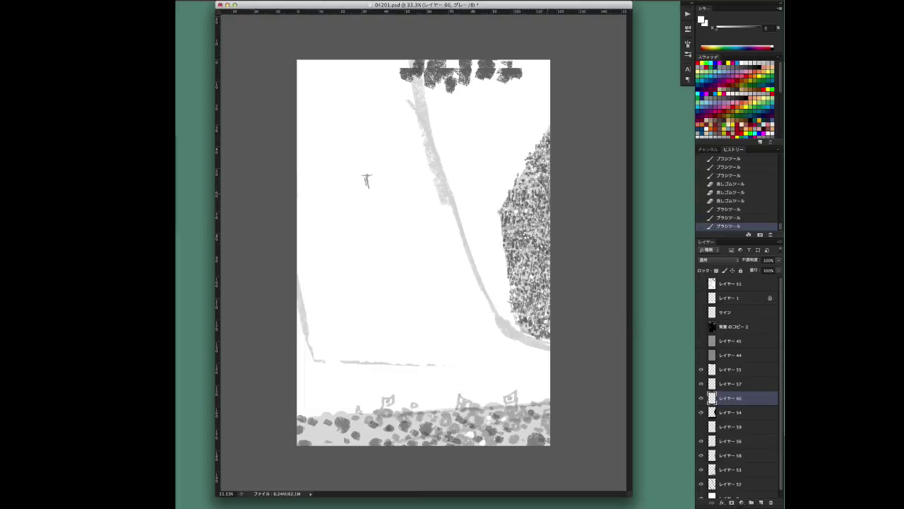
{"action": "right_click", "coordinate": [530, 208]}
{"action": "double_click", "coordinate": [541, 228]}
{"action": "left_click", "coordinate": [534, 279]}
{"action": "left_click", "coordinate": [366, 181]}
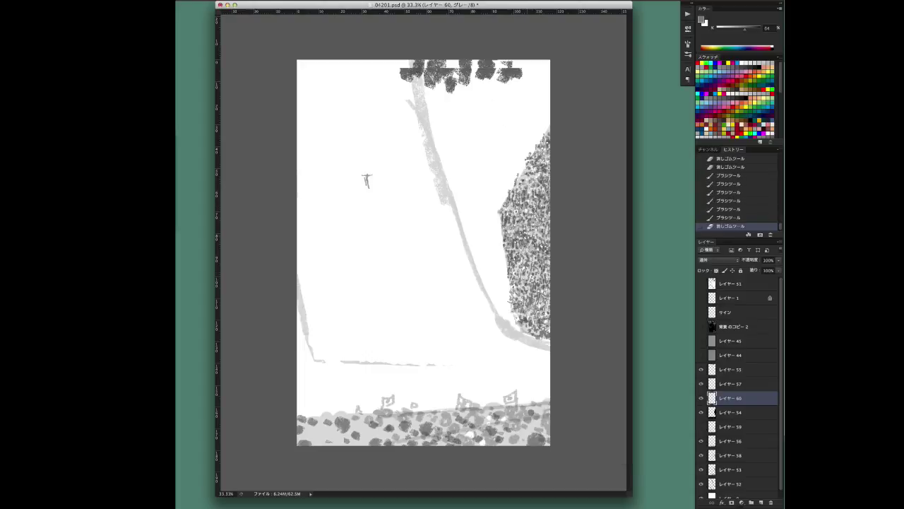
{"action": "left_click", "coordinate": [367, 180]}
Switch to white and dab highlights onto the texture, erasing a few marks.
{"action": "key", "text": "x"}
{"action": "left_click", "coordinate": [367, 181]}
{"action": "left_click", "coordinate": [367, 181]}
{"action": "left_click", "coordinate": [366, 181]}
{"action": "left_click", "coordinate": [367, 181]}
{"action": "left_click", "coordinate": [367, 180]}
{"action": "key", "text": "e"}
{"action": "left_click", "coordinate": [367, 181]}
{"action": "left_click", "coordinate": [366, 181]}
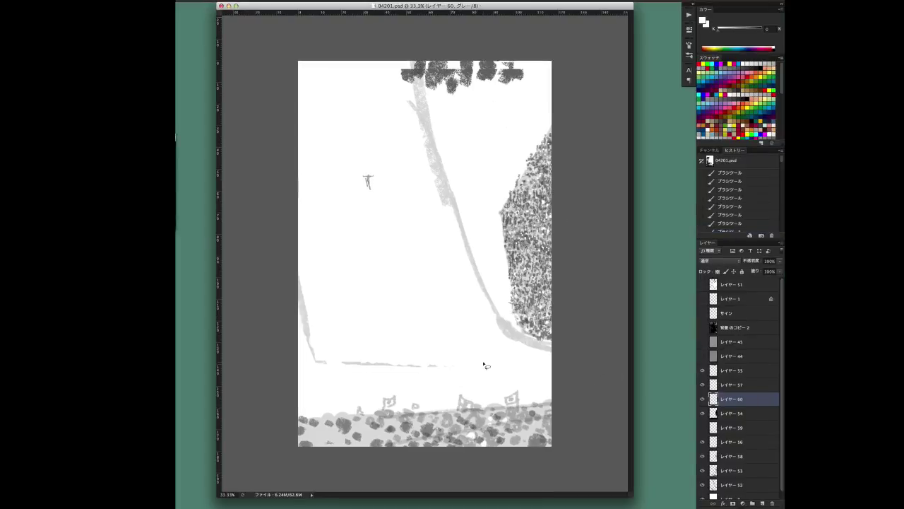
Paste the crowd sketch as a new layer at 71% opacity and squash it toward the bottom.
{"action": "key", "text": "ctrl+v"}
{"action": "key", "text": "7"}
{"action": "key", "text": "1"}
{"action": "left_click_drag", "start_coordinate": [463, 237], "coordinate": [454, 371]}
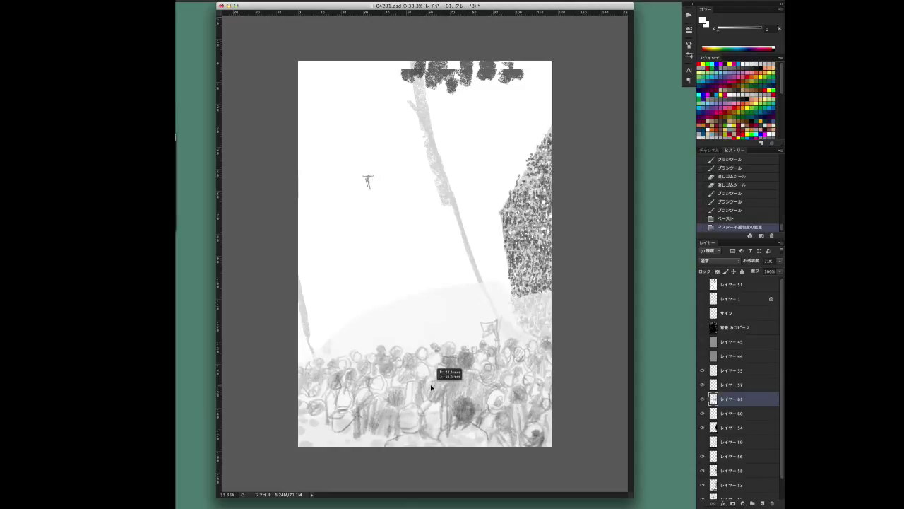
{"action": "key", "text": "ctrl+t"}
{"action": "left_click_drag", "start_coordinate": [621, 289], "coordinate": [602, 369]}
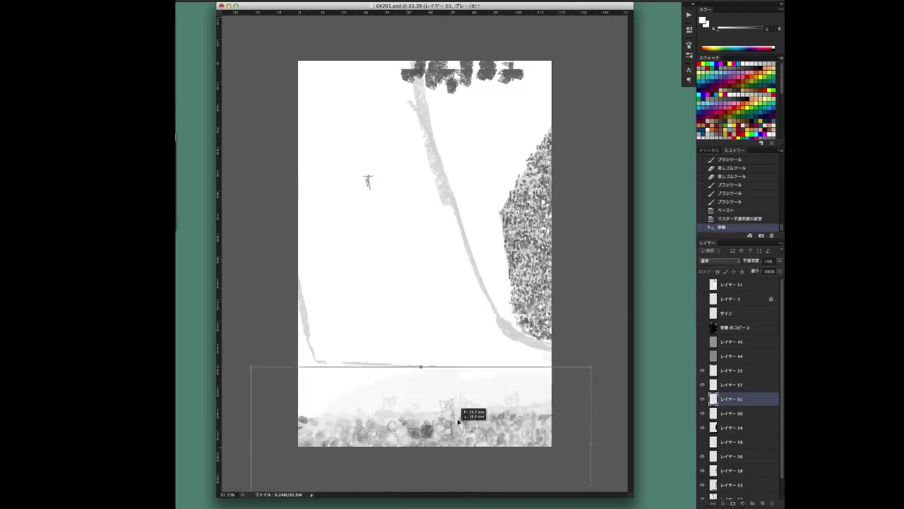
{"action": "left_click_drag", "start_coordinate": [485, 397], "coordinate": [473, 348]}
Threshold the crowd sketch and delete its white background with the Magic Wand.
{"action": "key", "text": "Return"}
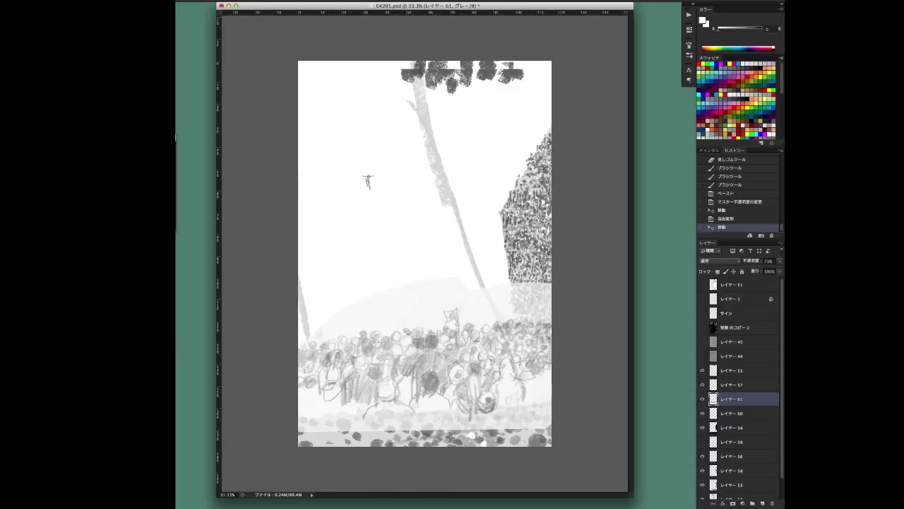
{"action": "left_click_drag", "start_coordinate": [340, 469], "coordinate": [365, 469]}
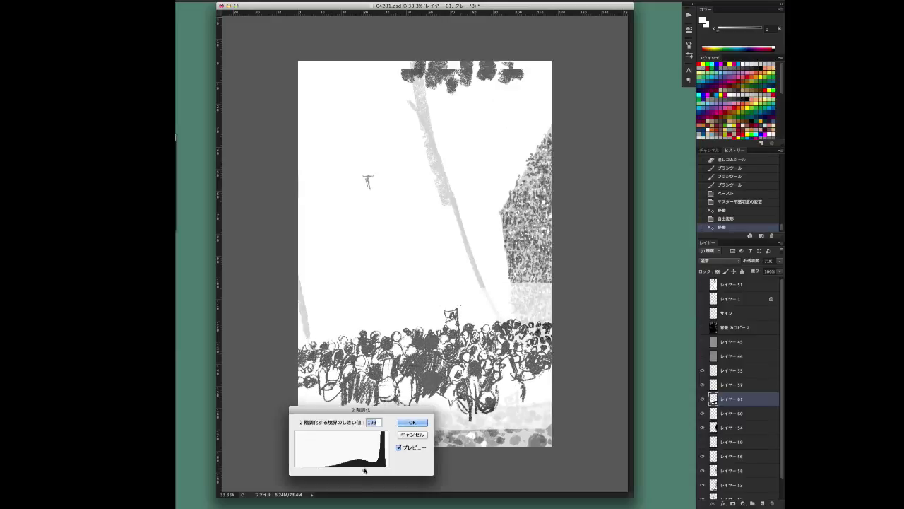
{"action": "left_click", "coordinate": [412, 423]}
{"action": "mouse_move", "coordinate": [419, 381]}
{"action": "left_mouse_down"}
{"action": "mouse_move", "coordinate": [463, 384]}
{"action": "mouse_move", "coordinate": [459, 346]}
{"action": "left_mouse_up"}
{"action": "key", "text": "w"}
{"action": "left_click", "coordinate": [463, 358]}
{"action": "key", "text": "Delete"}
Trim an unwanted part of the crowd and move it down along the canvas bottom.
{"action": "key", "text": "ctrl+d"}
{"action": "left_click", "coordinate": [459, 297]}
{"action": "key", "text": "Delete"}
{"action": "key", "text": "ctrl+d"}
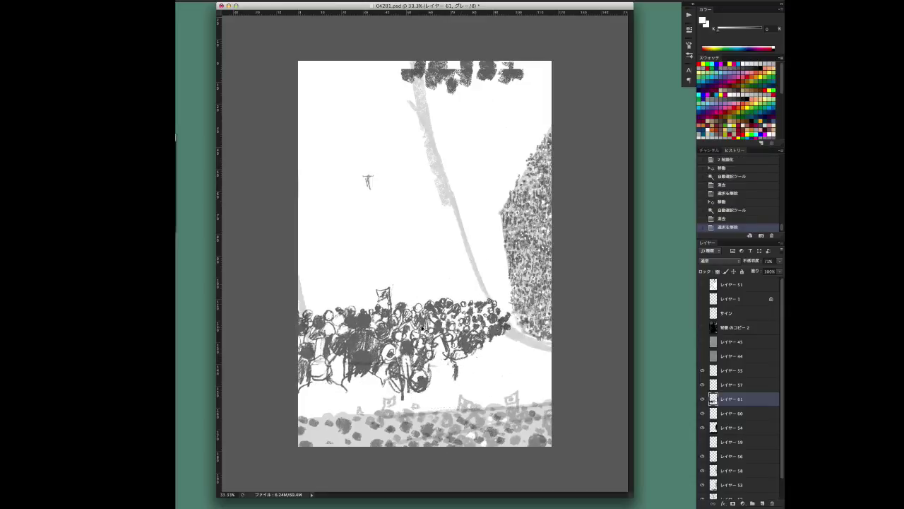
{"action": "left_click_drag", "start_coordinate": [497, 320], "coordinate": [497, 376]}
{"action": "left_click", "coordinate": [703, 400]}
{"action": "left_click", "coordinate": [702, 399]}
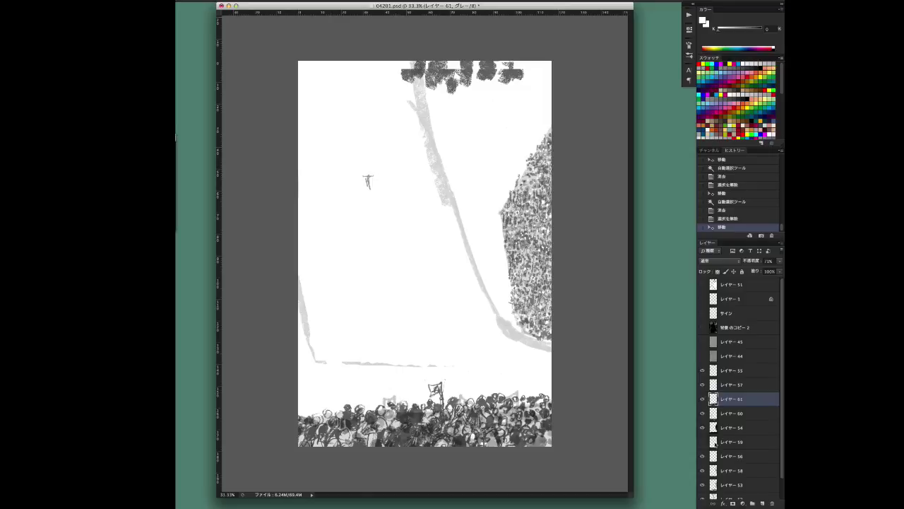
{"action": "left_click_drag", "start_coordinate": [505, 421], "coordinate": [519, 415]}
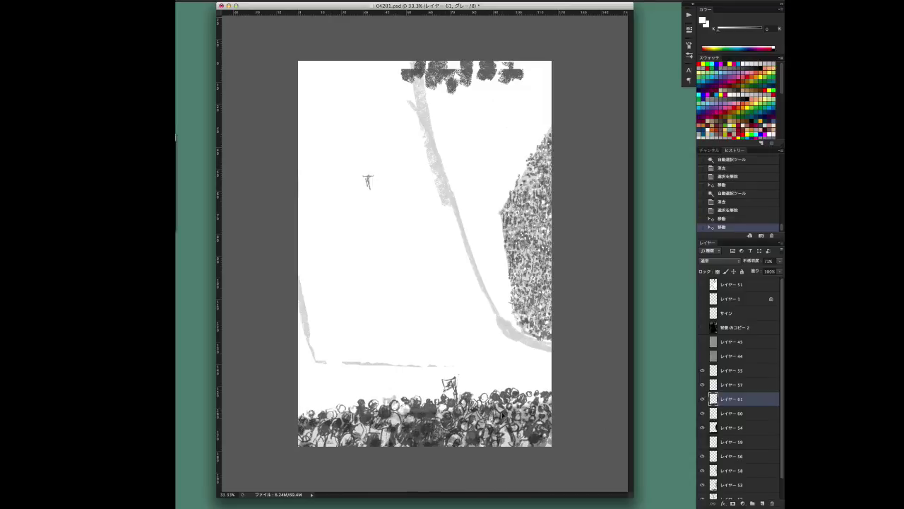
Erase small stray marks around the flag.
{"action": "left_click", "coordinate": [452, 390]}
{"action": "left_click", "coordinate": [453, 392]}
{"action": "left_click", "coordinate": [455, 393]}
{"action": "left_click", "coordinate": [498, 365]}
{"action": "left_click", "coordinate": [466, 390]}
{"action": "left_click", "coordinate": [468, 389]}
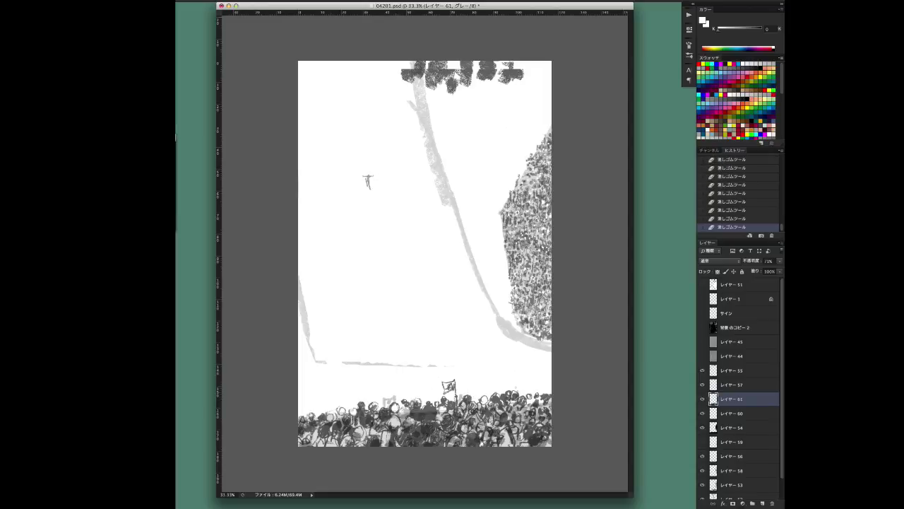
Show layer 59 and lower layers 58 and 53 to 39% and 21% opacity.
{"action": "left_click", "coordinate": [702, 442]}
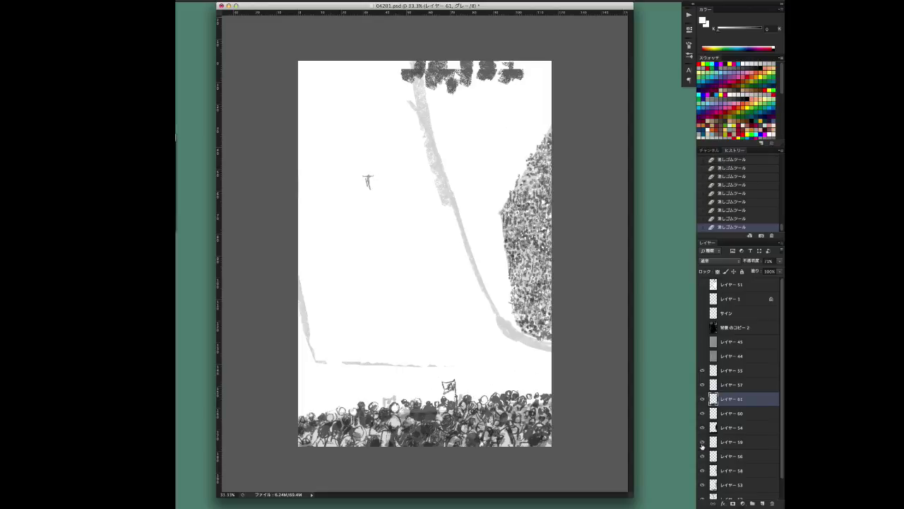
{"action": "left_click", "coordinate": [731, 469]}
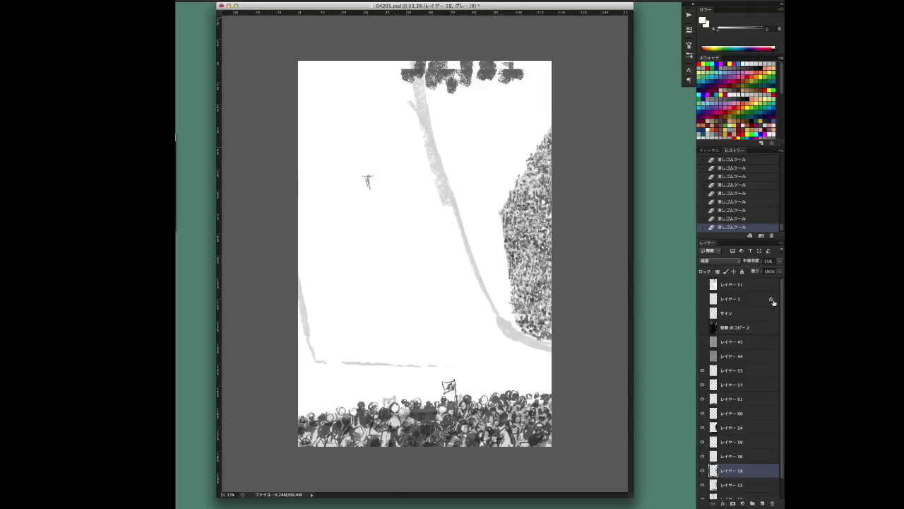
{"action": "left_click_drag", "start_coordinate": [780, 261], "coordinate": [759, 282]}
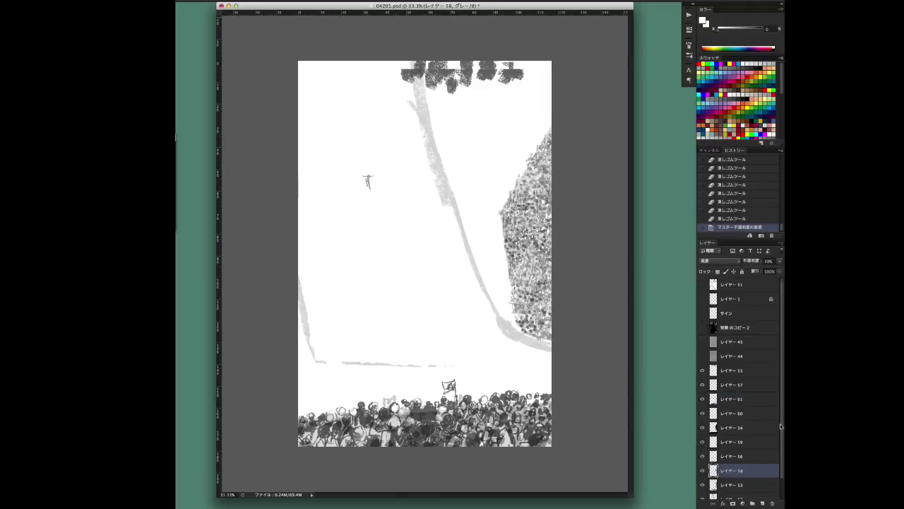
{"action": "scroll", "coordinate": [714, 463], "scroll_direction": "down", "scroll_amount": 1}
{"action": "left_click", "coordinate": [731, 462]}
{"action": "right_click", "coordinate": [494, 260]}
{"action": "key", "text": "Escape"}
{"action": "left_click", "coordinate": [743, 76]}
{"action": "left_click_drag", "start_coordinate": [780, 260], "coordinate": [753, 273]}
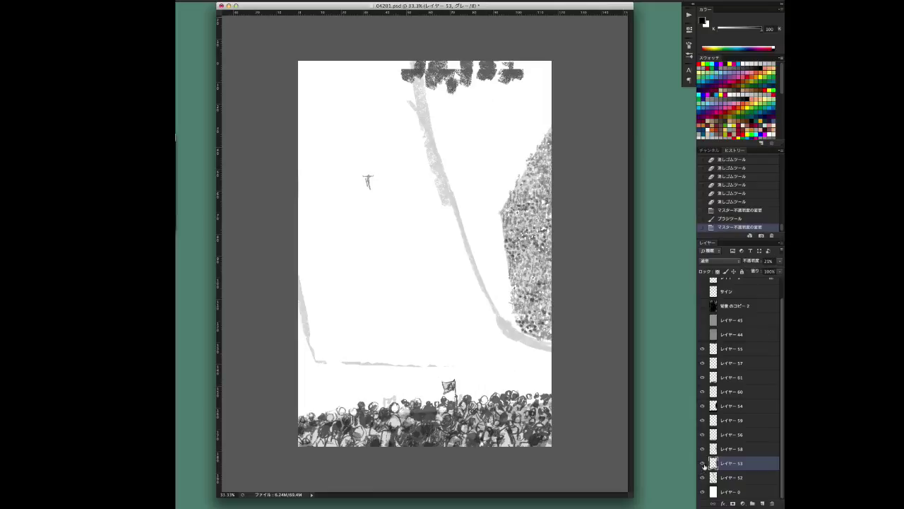
Erase small strokes near the flag on layer 61.
{"action": "left_click", "coordinate": [706, 378]}
{"action": "right_click", "coordinate": [458, 378]}
{"action": "key", "text": "Escape"}
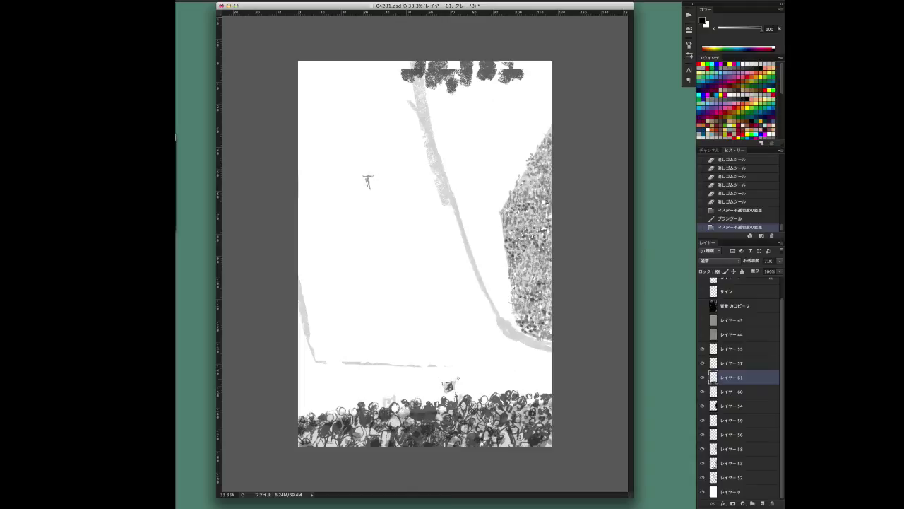
{"action": "left_click", "coordinate": [449, 383]}
{"action": "left_click", "coordinate": [448, 381]}
{"action": "left_click", "coordinate": [446, 377]}
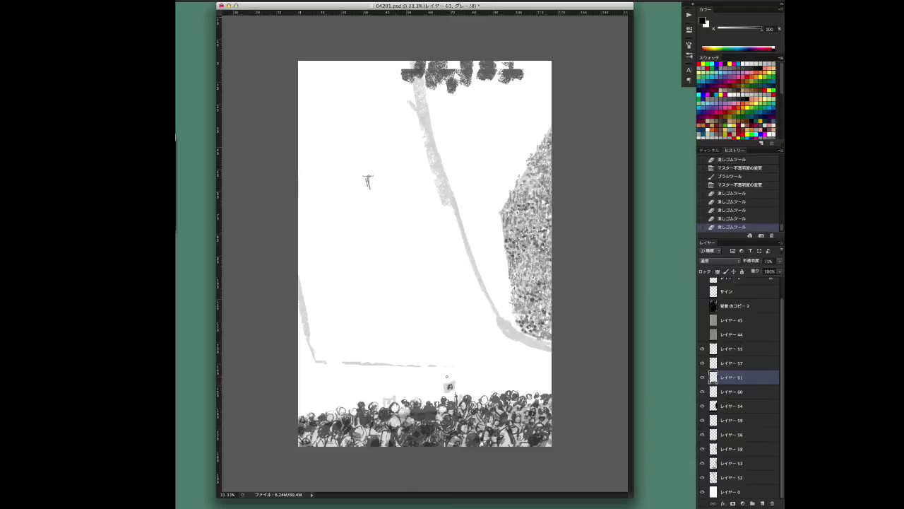
On layer 53, alternate brush and eraser touches to clean up marks near the flag.
{"action": "right_click", "coordinate": [449, 386], "text": "super"}
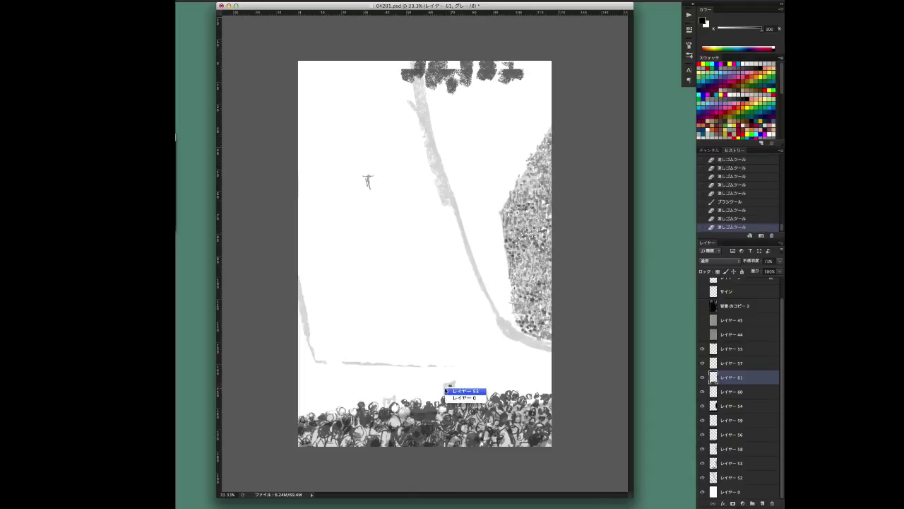
{"action": "left_click", "coordinate": [456, 381]}
{"action": "right_click", "coordinate": [457, 375]}
{"action": "key", "text": "Escape"}
{"action": "key", "text": "b"}
{"action": "left_click", "coordinate": [452, 386]}
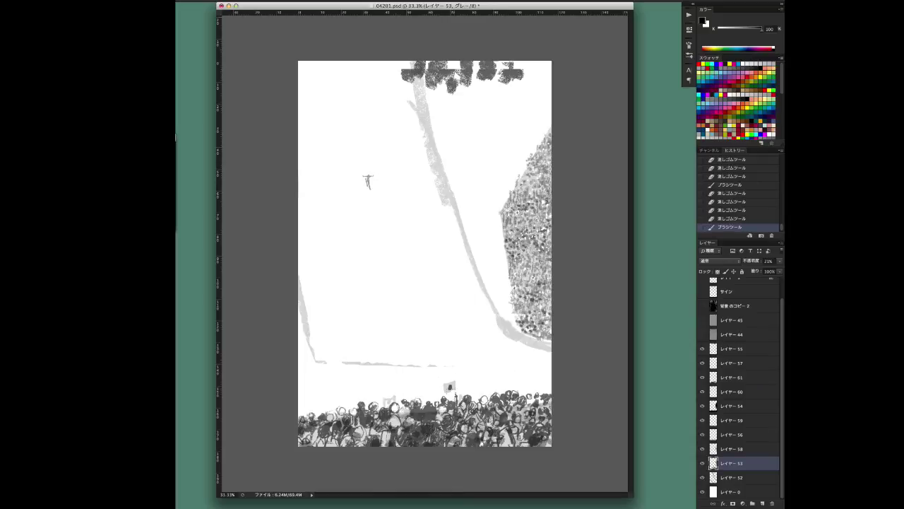
{"action": "left_click", "coordinate": [451, 384]}
{"action": "key", "text": "e"}
{"action": "left_click", "coordinate": [451, 385]}
{"action": "key", "text": "b"}
{"action": "left_click", "coordinate": [451, 385]}
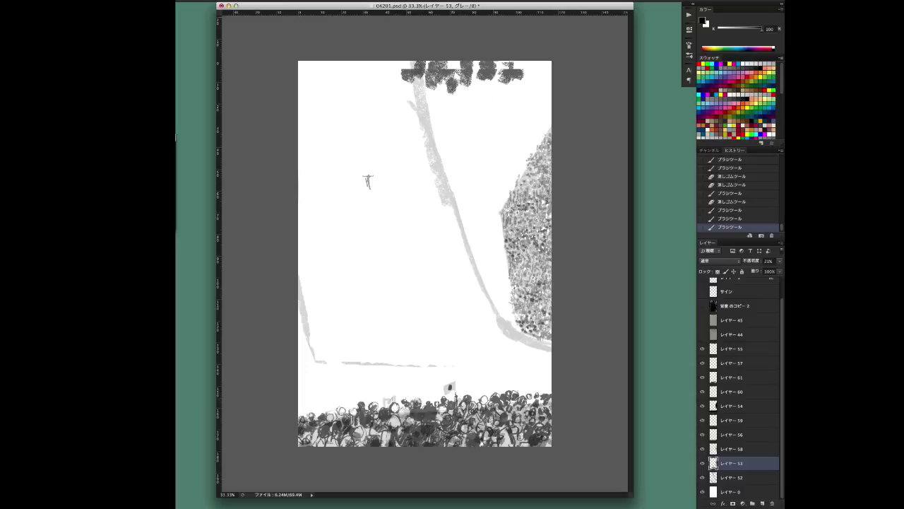
{"action": "key", "text": "e"}
{"action": "left_click", "coordinate": [393, 401]}
{"action": "left_click", "coordinate": [402, 388]}
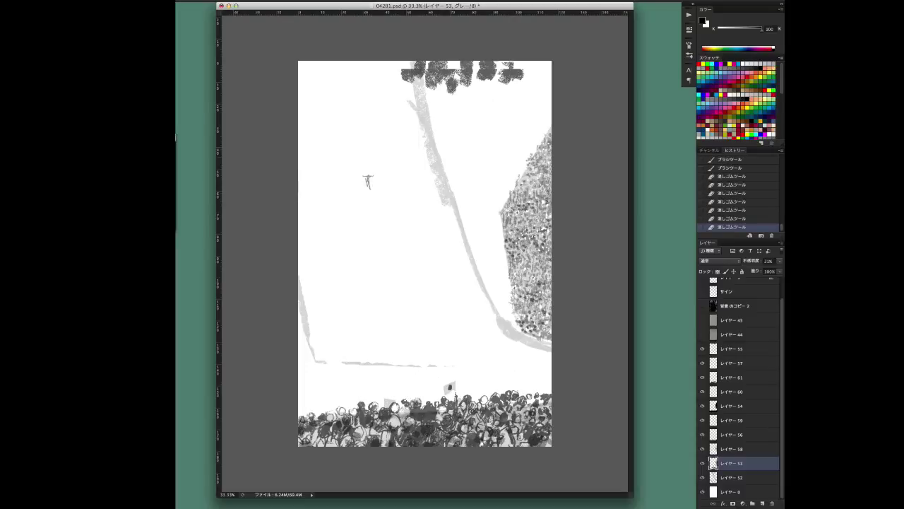
Paint a small second flag above the crowd's left, shaping it with Brush and Eraser.
{"action": "key", "text": "b"}
{"action": "left_click_drag", "start_coordinate": [340, 384], "coordinate": [348, 399]}
{"action": "key", "text": "e"}
{"action": "left_click_drag", "start_coordinate": [340, 393], "coordinate": [349, 400]}
{"action": "key", "text": "b"}
{"action": "left_click_drag", "start_coordinate": [342, 395], "coordinate": [352, 393]}
{"action": "key", "text": "b"}
{"action": "left_click_drag", "start_coordinate": [351, 395], "coordinate": [352, 390]}
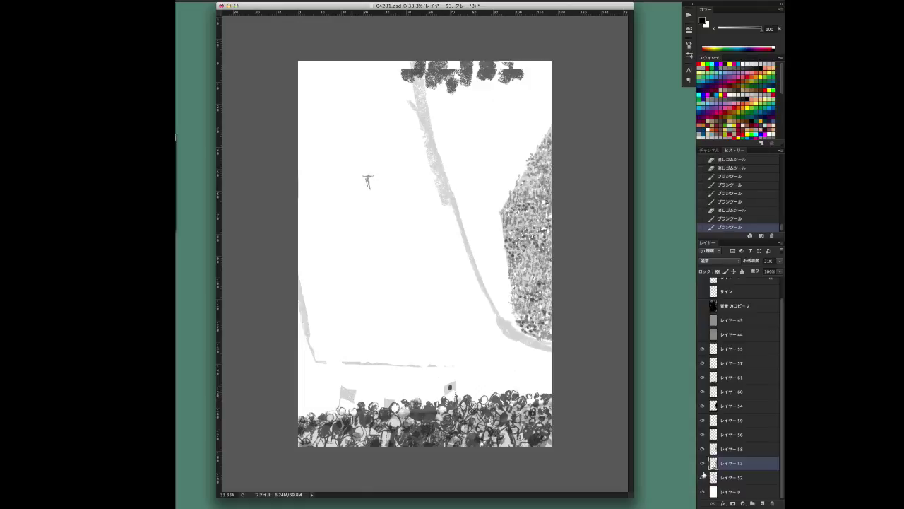
On layer 61, paint a dark round dot on the left flag and dab flag detail.
{"action": "left_click", "coordinate": [735, 377]}
{"action": "left_click_drag", "start_coordinate": [345, 392], "coordinate": [348, 395]}
{"action": "left_click", "coordinate": [305, 407]}
{"action": "left_click", "coordinate": [324, 407]}
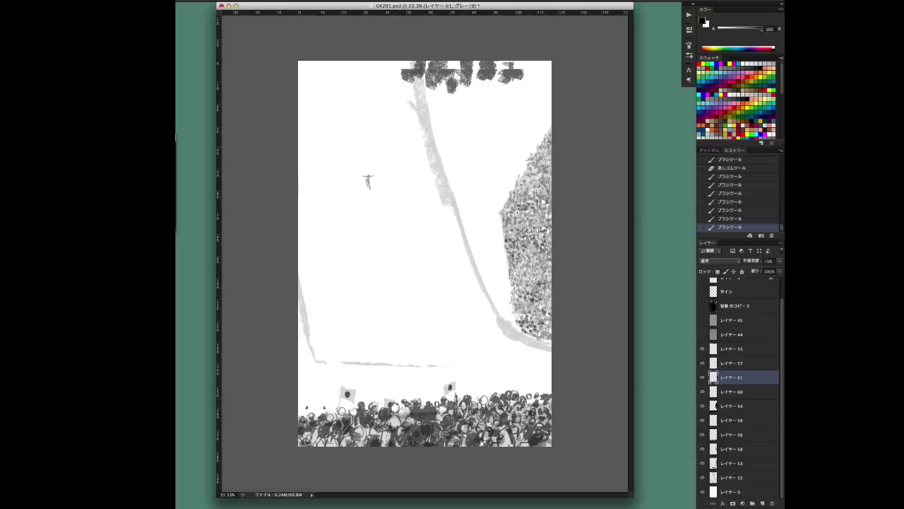
Set layer 53's opacity to 15% and add a faint brush stroke.
{"action": "left_click", "coordinate": [734, 463]}
{"action": "left_click", "coordinate": [779, 261]}
{"action": "left_click_drag", "start_coordinate": [759, 273], "coordinate": [749, 273]}
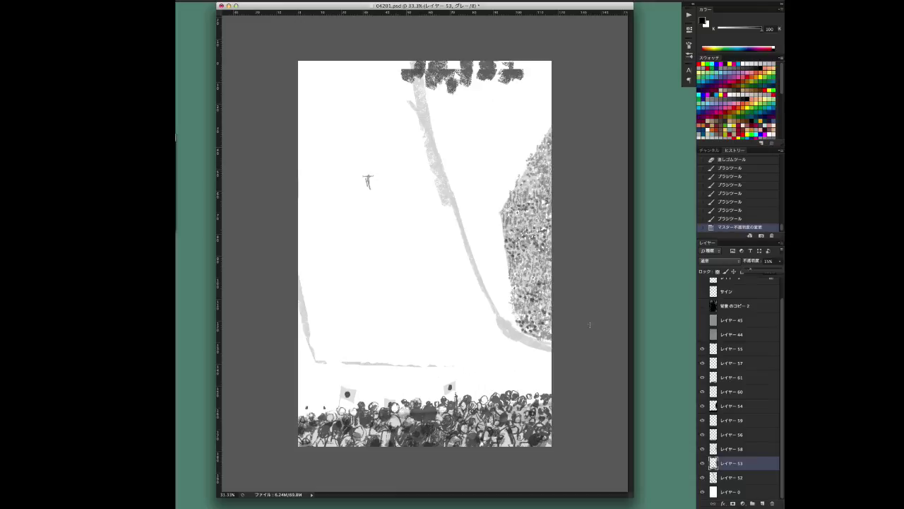
{"action": "left_click", "coordinate": [306, 408]}
Erase faint marks in the crowd and small spots on layer 61.
{"action": "key", "text": "e"}
{"action": "left_click", "coordinate": [305, 407]}
{"action": "key", "text": "b"}
{"action": "left_click", "coordinate": [306, 408]}
{"action": "key", "text": "e"}
{"action": "left_click", "coordinate": [309, 400], "text": "ctrl"}
{"action": "left_click", "coordinate": [323, 409]}
{"action": "left_click", "coordinate": [323, 409]}
{"action": "left_click", "coordinate": [414, 352]}
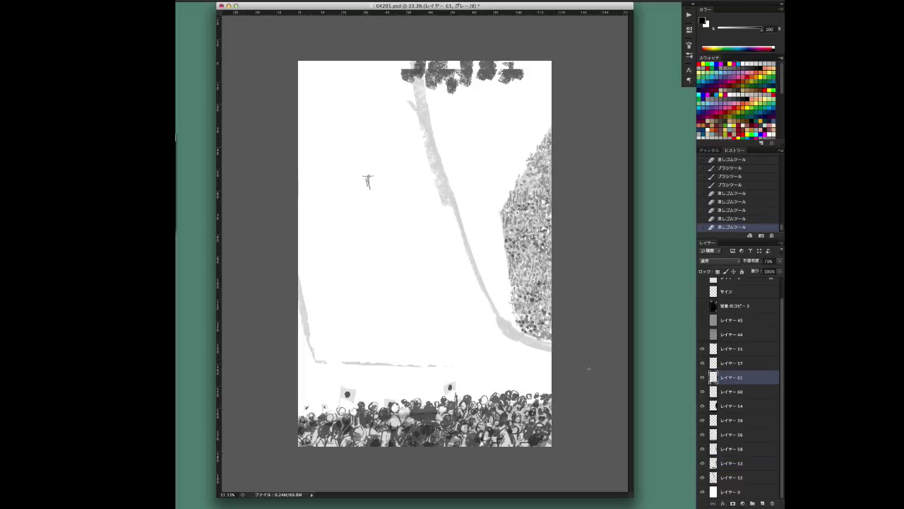
On layer 52, lighten a diagonal band of the crowd, then load and clear its selection.
{"action": "left_click", "coordinate": [777, 476]}
{"action": "right_click", "coordinate": [513, 386]}
{"action": "key", "text": "Escape"}
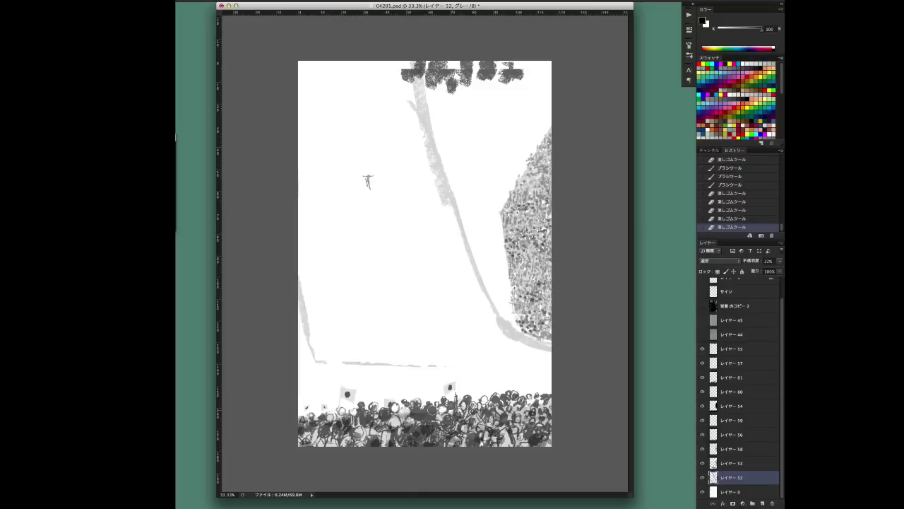
{"action": "left_click_drag", "start_coordinate": [401, 442], "coordinate": [501, 422]}
{"action": "left_click", "coordinate": [713, 478], "text": "ctrl"}
{"action": "key", "text": "ctrl+d"}
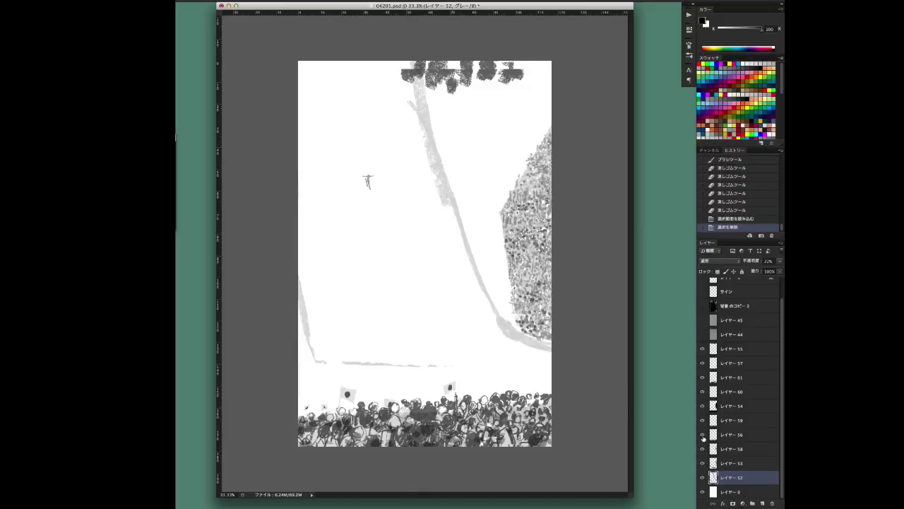
On layer 56, pick a brush preset and paint strokes into the crowd.
{"action": "left_click", "coordinate": [710, 436]}
{"action": "right_click", "coordinate": [584, 308]}
{"action": "double_click", "coordinate": [582, 308]}
{"action": "left_click", "coordinate": [541, 410]}
{"action": "right_click", "coordinate": [547, 257]}
{"action": "left_click", "coordinate": [541, 410]}
Erase spots near the crowd's right edge using a chosen eraser preset.
{"action": "key", "text": "e"}
{"action": "left_click", "coordinate": [543, 379]}
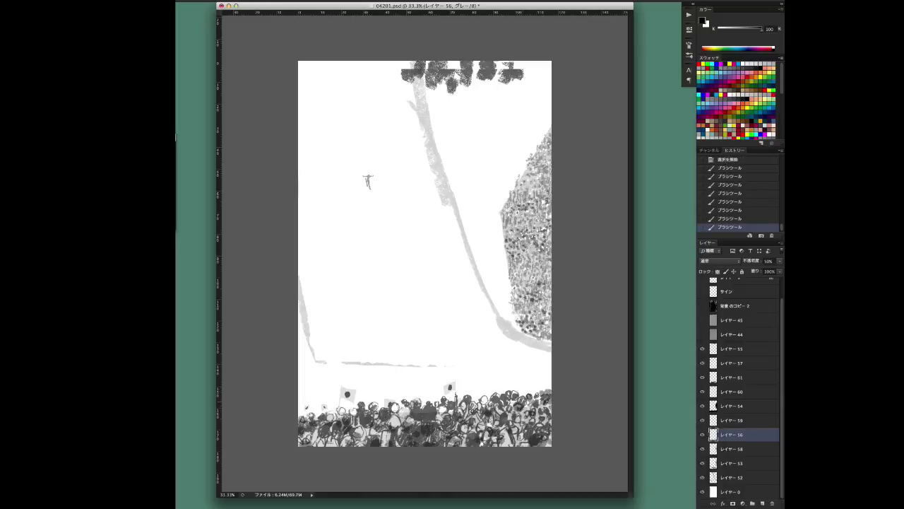
{"action": "right_click", "coordinate": [515, 273]}
{"action": "double_click", "coordinate": [516, 276]}
{"action": "left_click", "coordinate": [548, 390]}
{"action": "right_click", "coordinate": [543, 392]}
{"action": "key", "text": "b"}
Dab dark marks across the lower-left, lower and lower-right crowd.
{"action": "left_click", "coordinate": [483, 399]}
{"action": "left_click", "coordinate": [484, 399]}
{"action": "left_click", "coordinate": [484, 399]}
{"action": "left_click", "coordinate": [484, 399]}
{"action": "left_click", "coordinate": [460, 401]}
{"action": "left_click", "coordinate": [460, 401]}
{"action": "left_click", "coordinate": [332, 443]}
{"action": "left_click", "coordinate": [311, 435]}
{"action": "left_click", "coordinate": [485, 440]}
{"action": "left_click", "coordinate": [485, 433]}
{"action": "left_click", "coordinate": [537, 421]}
{"action": "left_click", "coordinate": [529, 431]}
{"action": "left_click", "coordinate": [549, 419]}
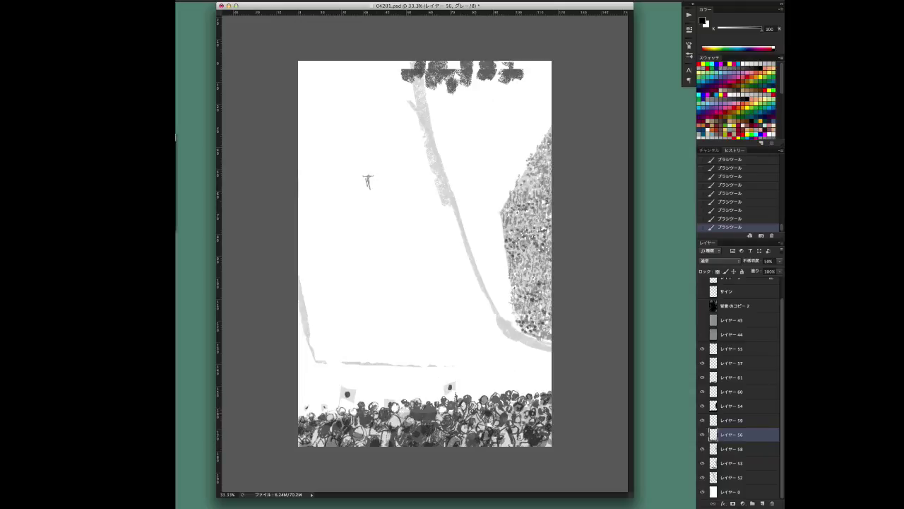
{"action": "left_click", "coordinate": [520, 431]}
On layer 61, erase and retouch small spots near the crowd's top-right.
{"action": "left_click", "coordinate": [708, 464]}
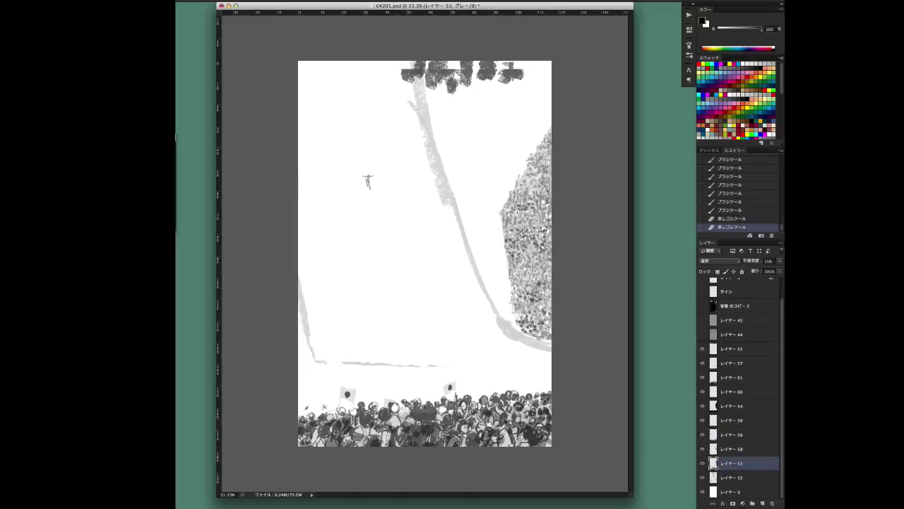
{"action": "left_click", "coordinate": [705, 378]}
{"action": "left_click_drag", "start_coordinate": [530, 393], "coordinate": [534, 392]}
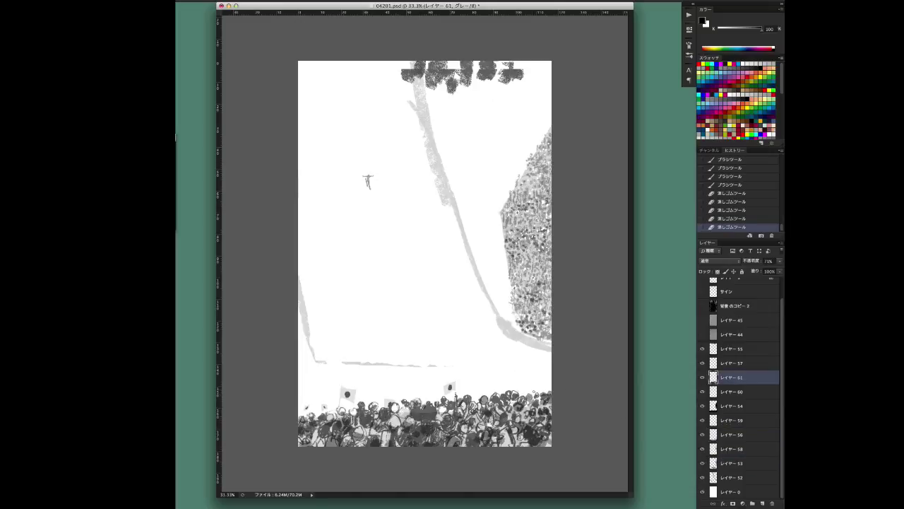
{"action": "left_click", "coordinate": [516, 392]}
{"action": "left_click", "coordinate": [515, 392]}
{"action": "left_click", "coordinate": [516, 392]}
{"action": "left_click", "coordinate": [516, 392]}
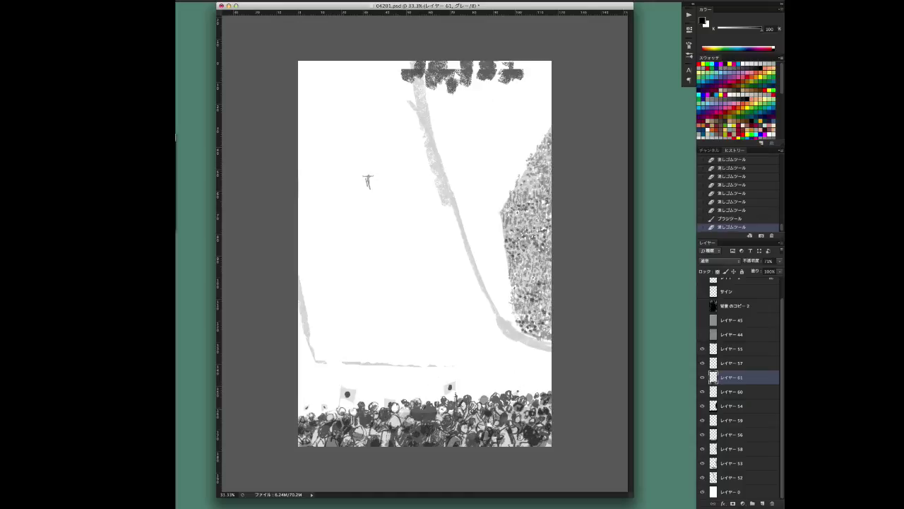
Erase tiny spots in the crowd, undo and redo them, and hide layer 61 to compare.
{"action": "left_click", "coordinate": [444, 399]}
{"action": "left_click", "coordinate": [442, 348]}
{"action": "left_click", "coordinate": [442, 347]}
{"action": "left_click", "coordinate": [442, 348]}
{"action": "left_click", "coordinate": [352, 421]}
{"action": "key", "text": "ctrl+alt+z"}
{"action": "key", "text": "ctrl+alt+z"}
{"action": "key", "text": "ctrl+alt+z"}
{"action": "key", "text": "ctrl+alt+z"}
{"action": "key", "text": "ctrl+alt+z"}
{"action": "key", "text": "ctrl+alt+z"}
{"action": "key", "text": "ctrl+alt+z"}
{"action": "key", "text": "ctrl+alt+z"}
{"action": "key", "text": "ctrl+alt+z"}
{"action": "key", "text": "ctrl+alt+z"}
{"action": "key", "text": "ctrl+alt+z"}
{"action": "key", "text": "ctrl+alt+z"}
{"action": "key", "text": "ctrl+alt+z"}
{"action": "key", "text": "ctrl+alt+z"}
{"action": "key", "text": "ctrl+alt+z"}
{"action": "key", "text": "ctrl+alt+z"}
{"action": "key", "text": "ctrl+alt+z"}
{"action": "key", "text": "ctrl+shift+z"}
{"action": "key", "text": "ctrl+shift+z"}
{"action": "key", "text": "ctrl+shift+z"}
{"action": "key", "text": "ctrl+shift+z"}
{"action": "key", "text": "ctrl+shift+z"}
{"action": "left_click", "coordinate": [703, 377]}
On layer 54, dab faint marks across the crowd and erase one spot.
{"action": "left_click", "coordinate": [713, 406]}
{"action": "right_click", "coordinate": [500, 254]}
{"action": "left_click", "coordinate": [439, 406]}
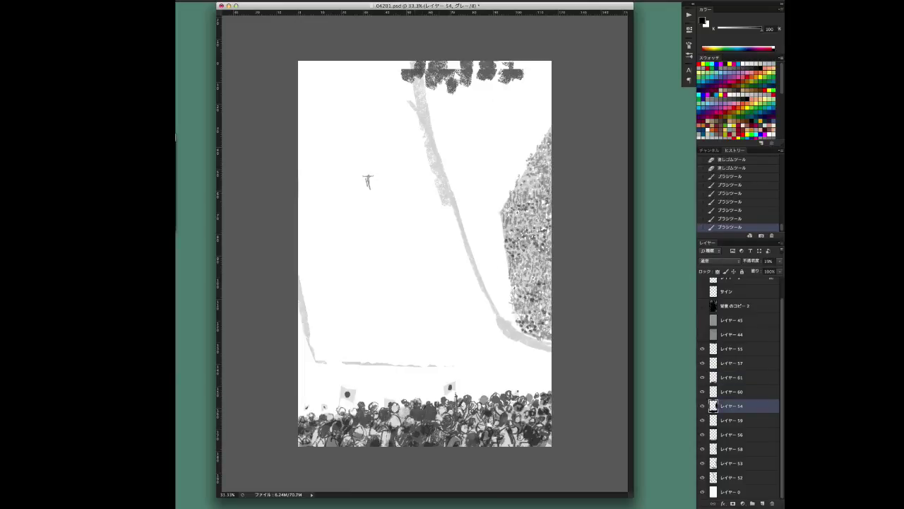
{"action": "left_click", "coordinate": [483, 402]}
{"action": "left_click", "coordinate": [498, 402]}
{"action": "left_click", "coordinate": [526, 402]}
{"action": "right_click", "coordinate": [529, 401]}
{"action": "key", "text": "Escape"}
{"action": "key", "text": "e"}
{"action": "left_click", "coordinate": [515, 389]}
{"action": "key", "text": "b"}
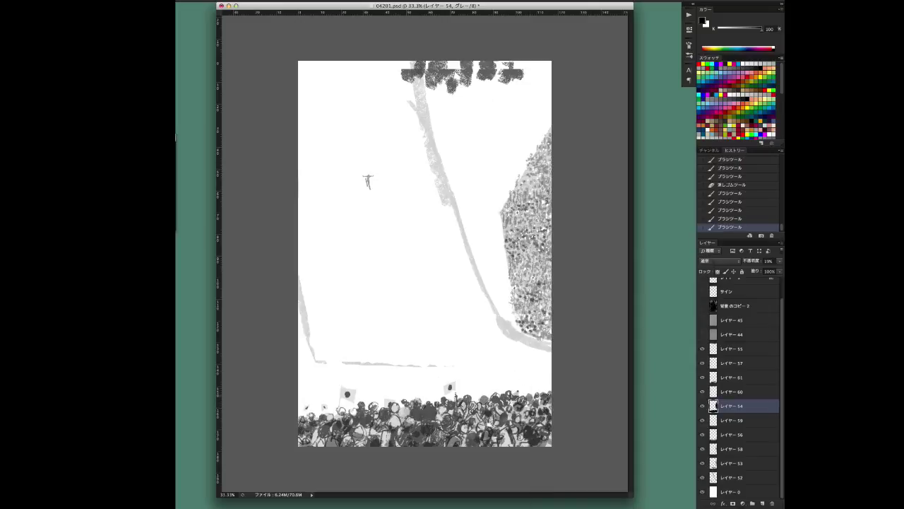
{"action": "left_click", "coordinate": [373, 408]}
Back on layer 61, lighten spots in the lower crowd and darken its lower-right and lower-left patches.
{"action": "key", "text": "alt+bracketright"}
{"action": "key", "text": "alt+bracketright"}
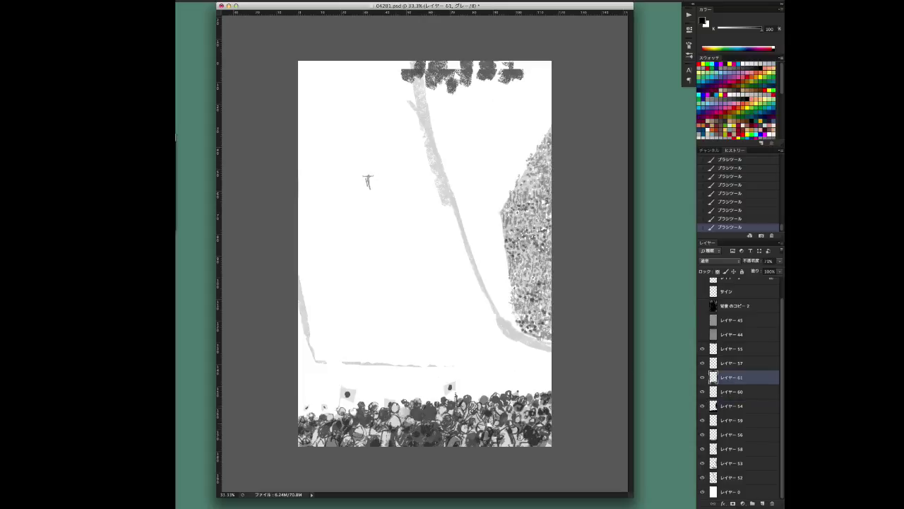
{"action": "key", "text": "Return"}
{"action": "key", "text": "Escape"}
{"action": "key", "text": "e"}
{"action": "mouse_move", "coordinate": [443, 428]}
{"action": "left_mouse_down"}
{"action": "mouse_move", "coordinate": [443, 445]}
{"action": "mouse_move", "coordinate": [411, 446]}
{"action": "left_mouse_up"}
{"action": "key", "text": "b"}
{"action": "left_click_drag", "start_coordinate": [488, 417], "coordinate": [490, 426]}
{"action": "left_click", "coordinate": [347, 417]}
Darken spots in the crowd at lower left.
{"action": "left_click", "coordinate": [347, 417]}
{"action": "left_click", "coordinate": [346, 416]}
{"action": "right_click", "coordinate": [346, 417]}
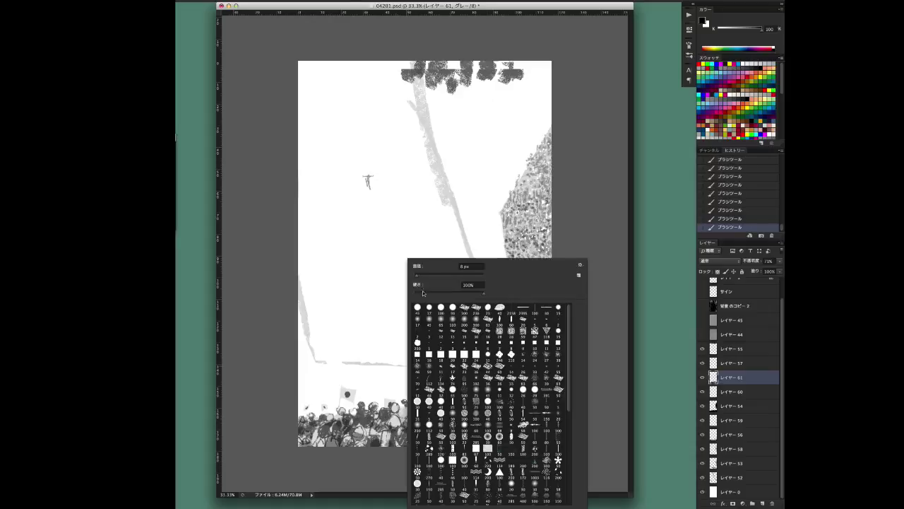
{"action": "key", "text": "Return"}
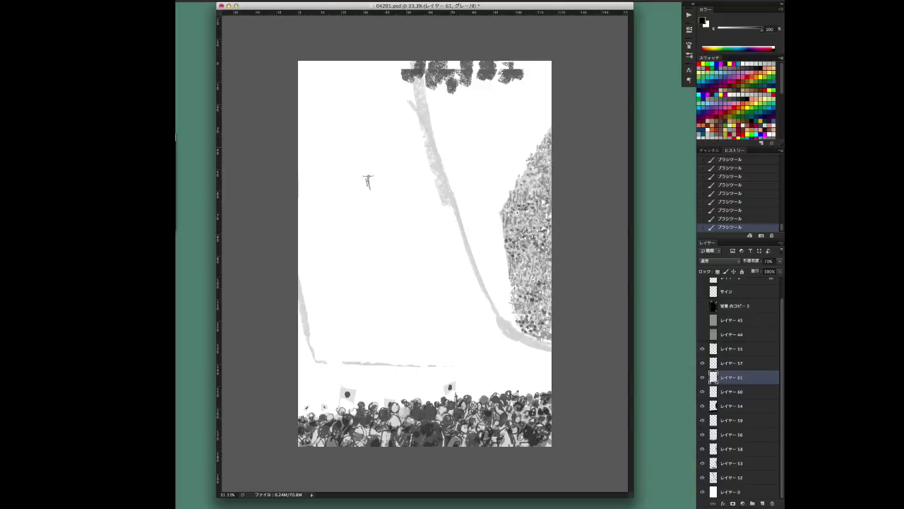
On layer 56, resize the brush and paint darker figures plus a dark head at the crowd centre.
{"action": "left_click", "coordinate": [732, 434]}
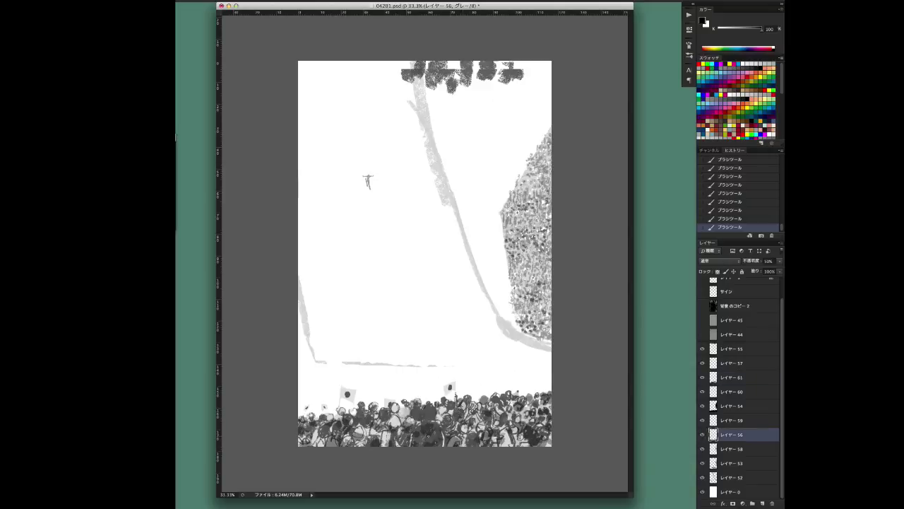
{"action": "left_click", "coordinate": [424, 441]}
{"action": "right_click", "coordinate": [424, 441]}
{"action": "key", "text": "Return"}
{"action": "left_click", "coordinate": [422, 436]}
{"action": "left_click_drag", "start_coordinate": [437, 437], "coordinate": [431, 409]}
{"action": "left_click_drag", "start_coordinate": [404, 445], "coordinate": [404, 434]}
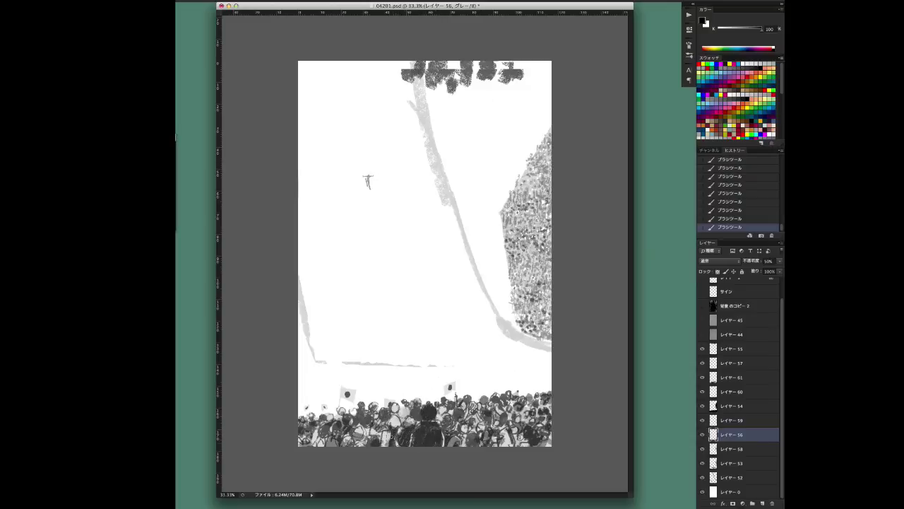
Erase part of the crowd shading on layer 61, toggling its visibility to compare.
{"action": "left_click", "coordinate": [709, 378]}
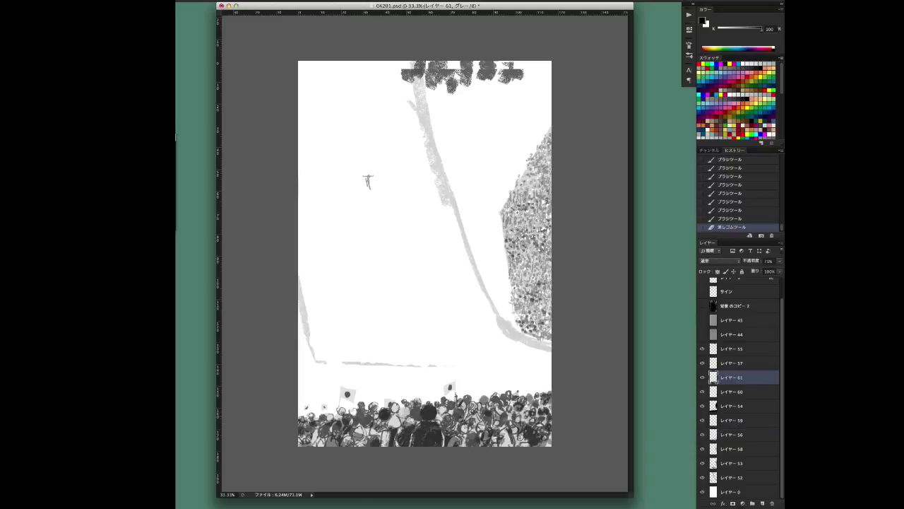
{"action": "left_click_drag", "start_coordinate": [390, 414], "coordinate": [397, 417]}
{"action": "left_click", "coordinate": [703, 378]}
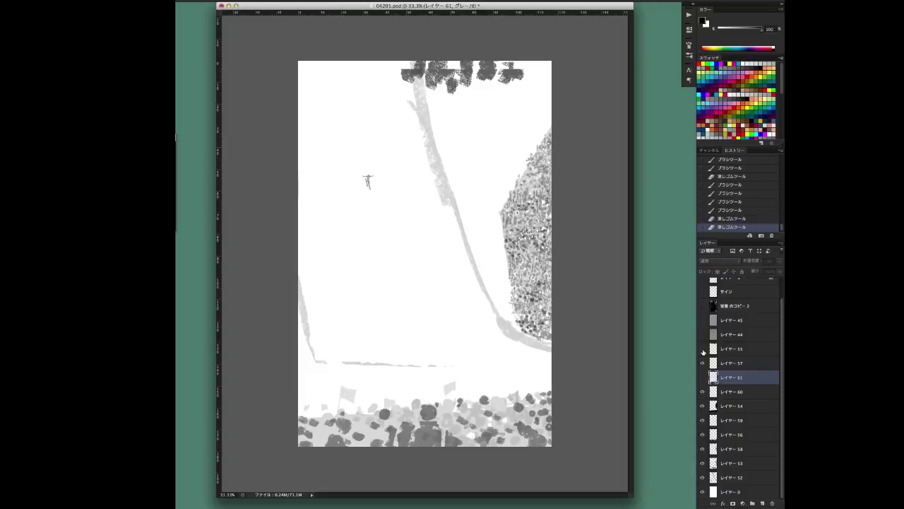
{"action": "left_click", "coordinate": [703, 378]}
Back on layer 56, add small dark strokes to the left crowd.
{"action": "left_click", "coordinate": [731, 434]}
{"action": "left_click", "coordinate": [366, 420]}
{"action": "left_click", "coordinate": [363, 411]}
{"action": "right_click", "coordinate": [413, 365]}
{"action": "key", "text": "Escape"}
{"action": "left_click", "coordinate": [322, 419]}
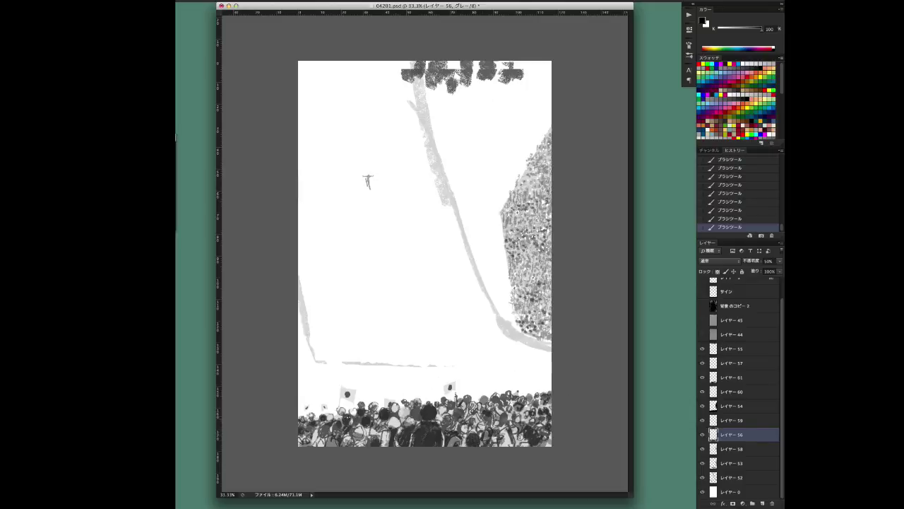
Lower layer 61 to 57% opacity and erase bits of its crowd shading.
{"action": "left_click", "coordinate": [731, 378]}
{"action": "left_click_drag", "start_coordinate": [780, 261], "coordinate": [764, 272]}
{"action": "left_click_drag", "start_coordinate": [332, 396], "coordinate": [417, 399]}
{"action": "left_click_drag", "start_coordinate": [431, 395], "coordinate": [466, 399]}
{"action": "left_click_drag", "start_coordinate": [332, 410], "coordinate": [368, 413]}
{"action": "left_click_drag", "start_coordinate": [382, 410], "coordinate": [466, 413]}
{"action": "left_click_drag", "start_coordinate": [481, 409], "coordinate": [515, 413]}
{"action": "left_click_drag", "start_coordinate": [318, 424], "coordinate": [353, 428]}
{"action": "left_click_drag", "start_coordinate": [367, 424], "coordinate": [403, 427]}
Dab and erase faint marks in the crowd on layers 61 and 56.
{"action": "left_click", "coordinate": [515, 390]}
{"action": "left_click", "coordinate": [515, 391]}
{"action": "left_click", "coordinate": [515, 391]}
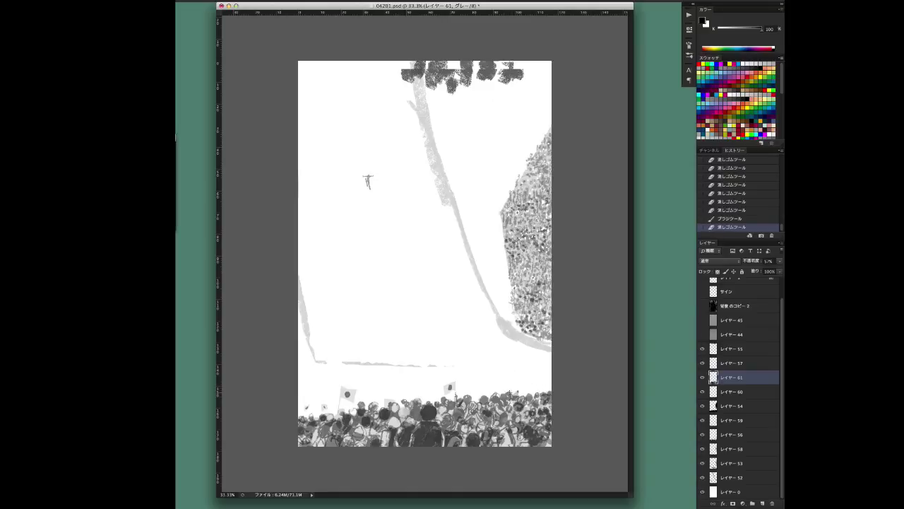
{"action": "left_click", "coordinate": [537, 393]}
{"action": "left_click", "coordinate": [538, 394]}
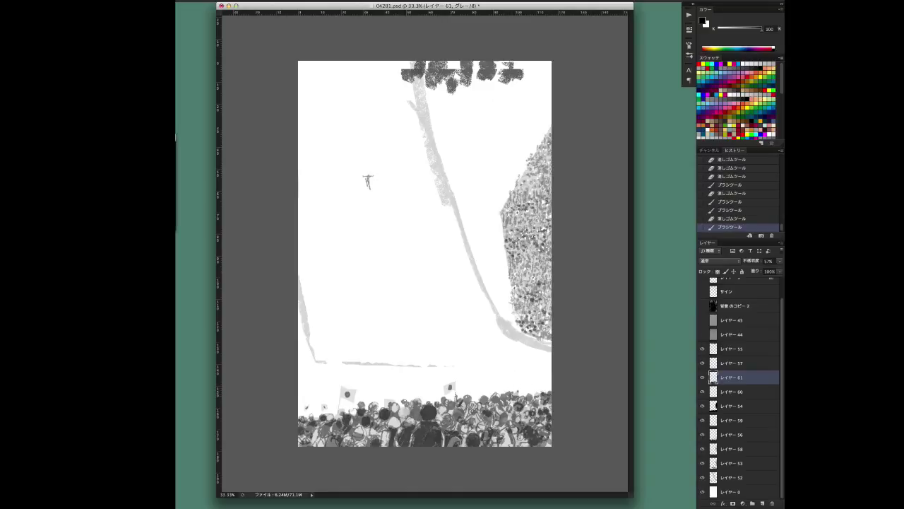
{"action": "left_click", "coordinate": [731, 434]}
{"action": "left_click", "coordinate": [503, 397]}
{"action": "left_click", "coordinate": [504, 397]}
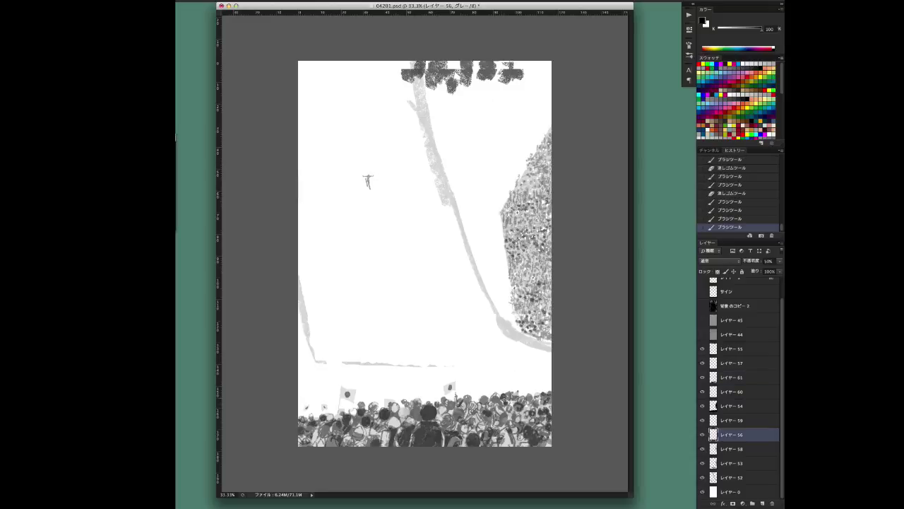
{"action": "left_click", "coordinate": [504, 398]}
{"action": "left_click", "coordinate": [466, 402]}
{"action": "left_click", "coordinate": [466, 401]}
{"action": "left_click", "coordinate": [372, 392]}
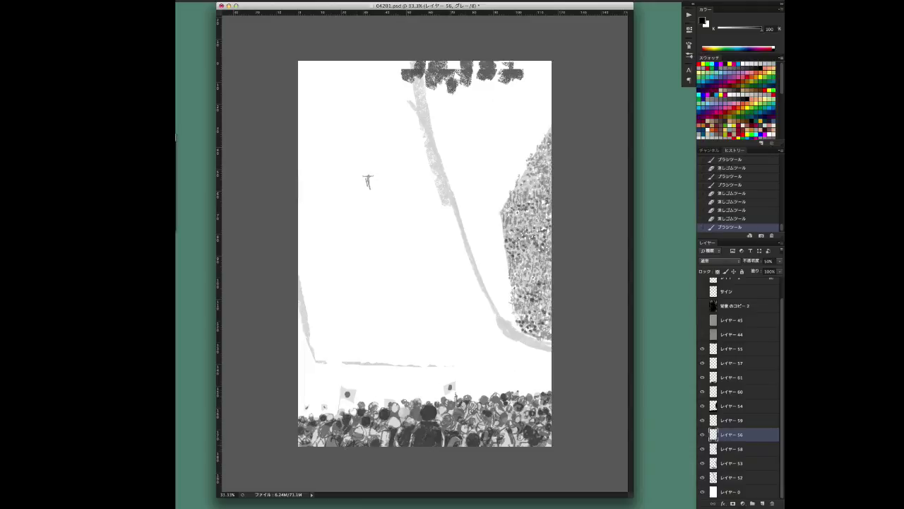
Paint broad tone over the crowd on layer 61 with a 100 px brush.
{"action": "left_click", "coordinate": [731, 378]}
{"action": "right_click", "coordinate": [373, 259]}
{"action": "key", "text": "Escape"}
{"action": "right_click", "coordinate": [381, 259]}
{"action": "key", "text": "Return"}
{"action": "left_click", "coordinate": [347, 443]}
{"action": "left_click", "coordinate": [366, 446]}
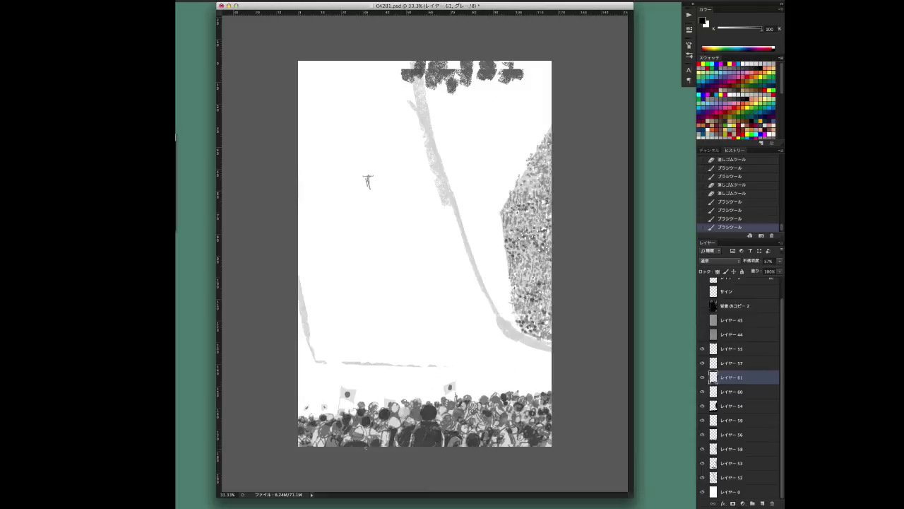
{"action": "left_click", "coordinate": [504, 440]}
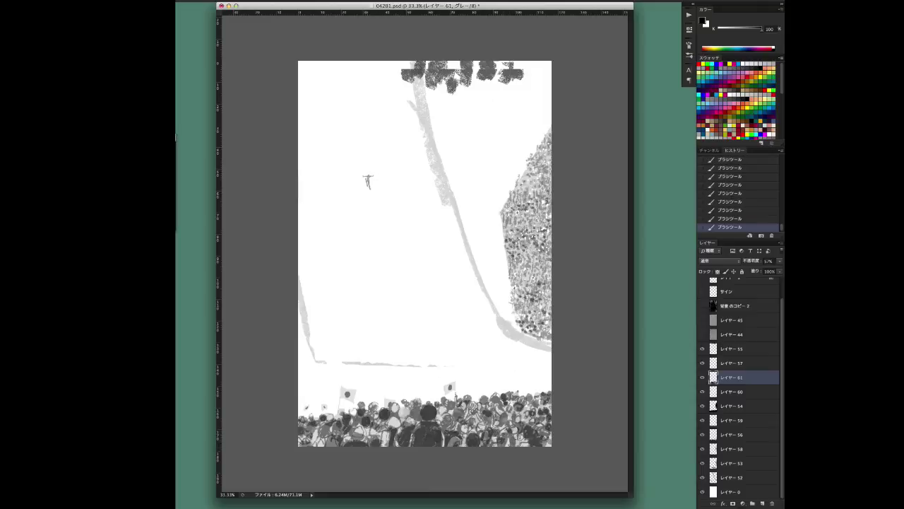
{"action": "key", "text": "ctrl+alt+z"}
{"action": "key", "text": "ctrl+alt+z"}
{"action": "key", "text": "ctrl+alt+z"}
{"action": "key", "text": "ctrl+alt+z"}
{"action": "key", "text": "ctrl+alt+z"}
{"action": "key", "text": "ctrl+alt+z"}
{"action": "key", "text": "ctrl+shift+z"}
{"action": "key", "text": "ctrl+shift+z"}
{"action": "key", "text": "ctrl+shift+z"}
{"action": "key", "text": "ctrl+shift+z"}
{"action": "key", "text": "ctrl+shift+z"}
{"action": "key", "text": "ctrl+alt+z"}
{"action": "key", "text": "ctrl+alt+z"}
{"action": "key", "text": "ctrl+alt+z"}
{"action": "key", "text": "ctrl+alt+z"}
{"action": "key", "text": "ctrl+alt+z"}
{"action": "key", "text": "ctrl+alt+z"}
{"action": "key", "text": "ctrl+alt+z"}
{"action": "key", "text": "ctrl+shift+z"}
{"action": "key", "text": "ctrl+shift+z"}
{"action": "key", "text": "ctrl+shift+z"}
{"action": "key", "text": "ctrl+shift+z"}
{"action": "key", "text": "ctrl+shift+z"}
{"action": "key", "text": "ctrl+shift+z"}
{"action": "key", "text": "ctrl+shift+z"}
{"action": "key", "text": "ctrl+shift+z"}
Save the painting, then toggle between painting and erasing.
{"action": "key", "text": "ctrl+s"}
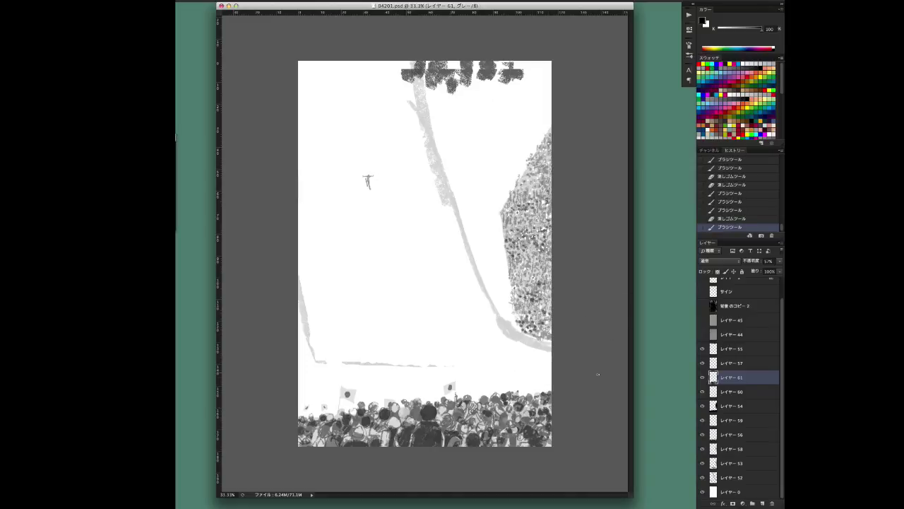
{"action": "key", "text": "ctrl+shift+z"}
{"action": "key", "text": "ctrl+shift+z"}
{"action": "key", "text": "ctrl+shift+z"}
{"action": "key", "text": "ctrl+shift+z"}
{"action": "key", "text": "ctrl+shift+z"}
{"action": "key", "text": "ctrl+shift+z"}
{"action": "key", "text": "ctrl+shift+z"}
{"action": "key", "text": "ctrl+shift+z"}
{"action": "key", "text": "ctrl+shift+z"}
{"action": "key", "text": "ctrl+shift+z"}
{"action": "key", "text": "ctrl+shift+z"}
{"action": "key", "text": "ctrl+shift+z"}
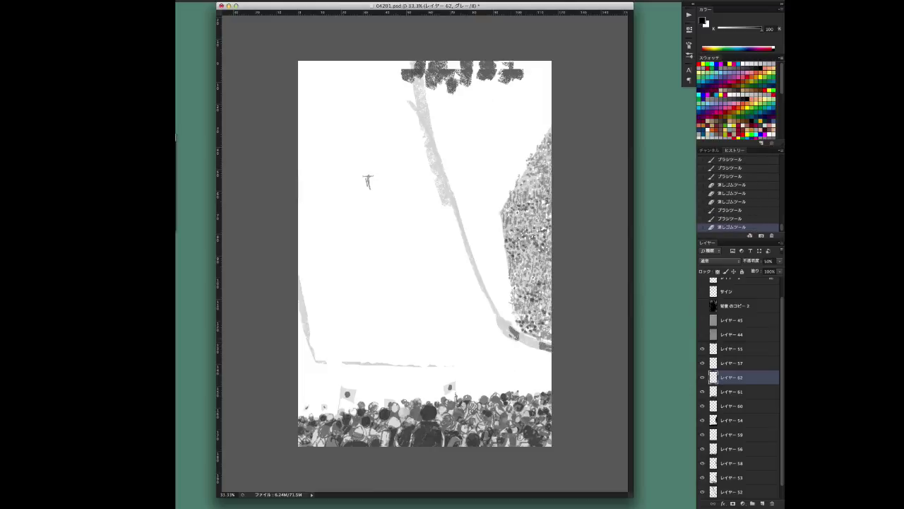
{"action": "key", "text": "ctrl+shift+z"}
{"action": "key", "text": "ctrl+shift+z"}
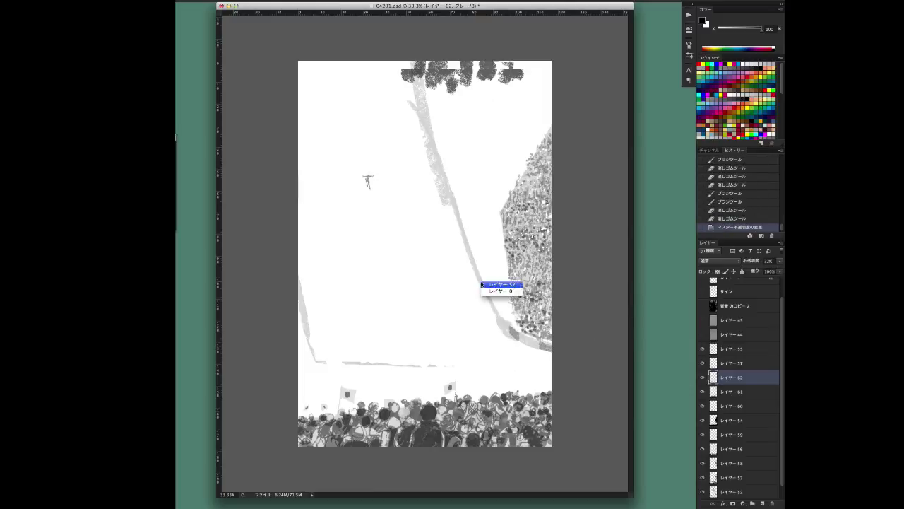
{"action": "key", "text": "ctrl+shift+z"}
{"action": "key", "text": "ctrl+shift+z"}
{"action": "key", "text": "ctrl+shift+z"}
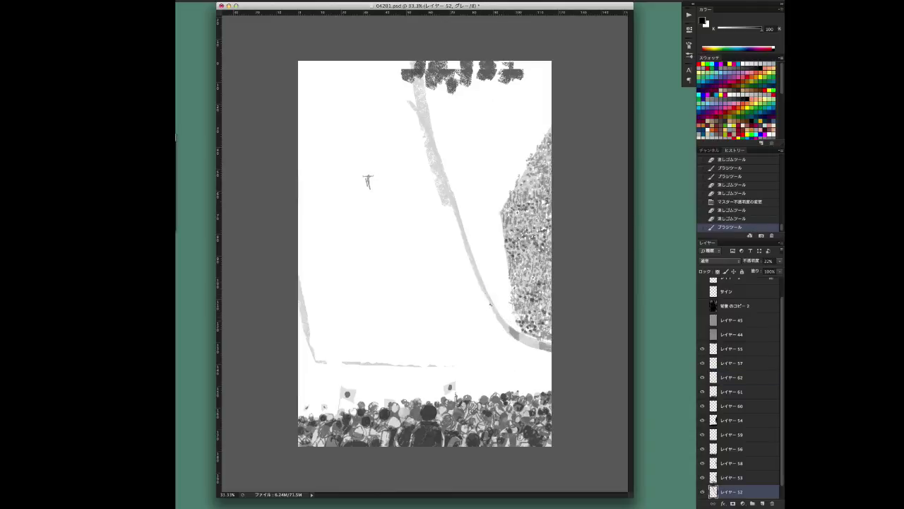
{"action": "key", "text": "ctrl+shift+z"}
{"action": "key", "text": "ctrl+shift+z"}
{"action": "key", "text": "ctrl+shift+z"}
{"action": "key", "text": "ctrl+shift+z"}
{"action": "key", "text": "ctrl+shift+z"}
{"action": "key", "text": "ctrl+shift+z"}
{"action": "key", "text": "ctrl+shift+z"}
{"action": "key", "text": "ctrl+shift+z"}
{"action": "key", "text": "ctrl+shift+z"}
{"action": "key", "text": "ctrl+shift+z"}
{"action": "key", "text": "ctrl+shift+z"}
{"action": "key", "text": "ctrl+shift+z"}
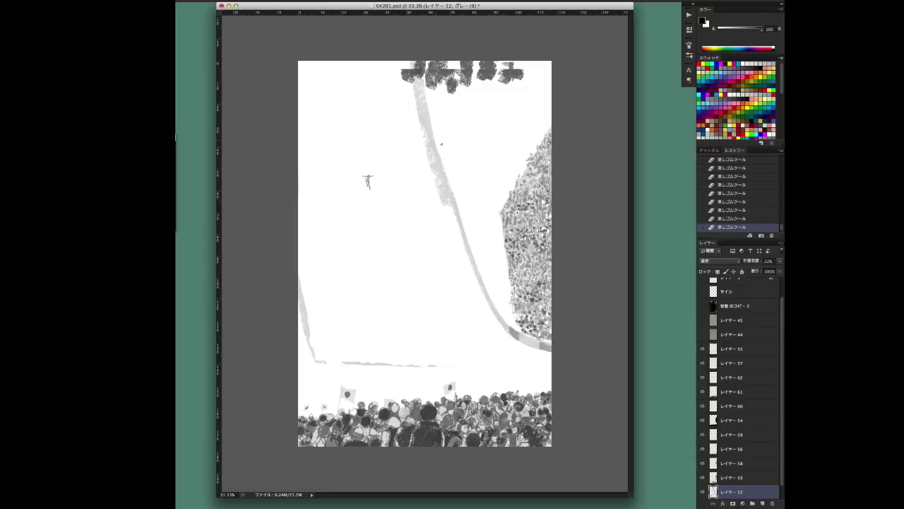
{"action": "key", "text": "ctrl+shift+z"}
{"action": "key", "text": "ctrl+shift+z"}
{"action": "key", "text": "ctrl+shift+z"}
{"action": "key", "text": "ctrl+shift+z"}
{"action": "key", "text": "ctrl+shift+z"}
{"action": "key", "text": "ctrl+shift+z"}
{"action": "key", "text": "ctrl+shift+z"}
{"action": "key", "text": "ctrl+shift+z"}
{"action": "key", "text": "ctrl+shift+z"}
{"action": "key", "text": "ctrl+shift+z"}
{"action": "key", "text": "ctrl+shift+z"}
{"action": "key", "text": "ctrl+shift+z"}
{"action": "key", "text": "ctrl+shift+z"}
{"action": "key", "text": "ctrl+shift+z"}
{"action": "key", "text": "ctrl+shift+z"}
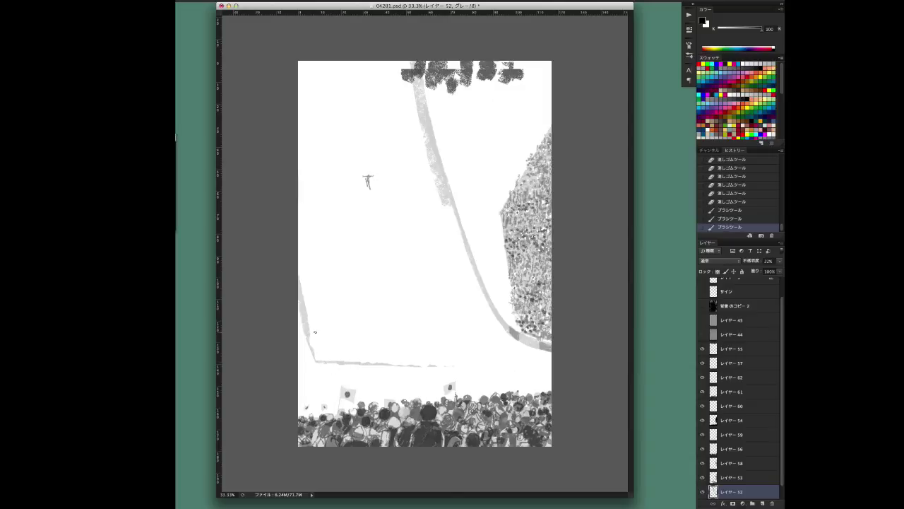
{"action": "key", "text": "ctrl+shift+z"}
{"action": "key", "text": "ctrl+shift+z"}
{"action": "key", "text": "ctrl+shift+z"}
{"action": "key", "text": "ctrl+shift+z"}
{"action": "key", "text": "ctrl+shift+z"}
Select layer 62 from the canvas and start painting the track edges.
{"action": "right_click", "coordinate": [541, 344], "text": "ctrl"}
{"action": "left_click", "coordinate": [557, 350]}
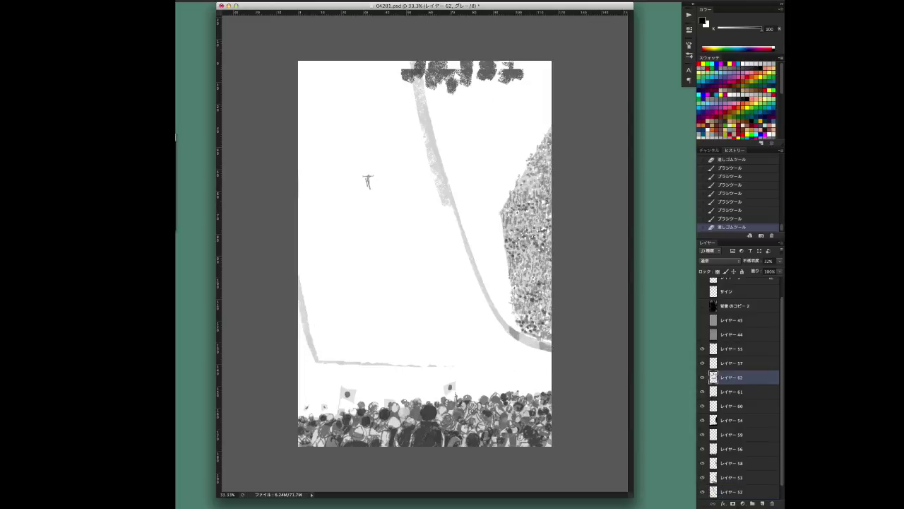
{"action": "left_click", "coordinate": [503, 319]}
{"action": "key", "text": "ctrl+shift+z"}
{"action": "key", "text": "ctrl+shift+z"}
{"action": "key", "text": "ctrl+shift+z"}
Paint vertical light strokes near the right stands on layer 62.
{"action": "key", "text": "ctrl+shift+z"}
{"action": "right_click", "coordinate": [506, 315]}
{"action": "key", "text": "Escape"}
{"action": "key", "text": "ctrl+shift+z"}
{"action": "key", "text": "ctrl+shift+z"}
{"action": "key", "text": "ctrl+shift+z"}
{"action": "key", "text": "ctrl+shift+z"}
{"action": "key", "text": "ctrl+shift+z"}
{"action": "key", "text": "ctrl+shift+z"}
{"action": "key", "text": "ctrl+shift+z"}
{"action": "key", "text": "ctrl+shift+z"}
{"action": "key", "text": "ctrl+shift+z"}
{"action": "key", "text": "ctrl+shift+z"}
{"action": "key", "text": "ctrl+shift+z"}
{"action": "right_click", "coordinate": [518, 329]}
{"action": "key", "text": "Escape"}
{"action": "key", "text": "ctrl+shift+z"}
{"action": "key", "text": "ctrl+shift+z"}
{"action": "right_click", "coordinate": [518, 329]}
{"action": "key", "text": "Escape"}
{"action": "left_click_drag", "start_coordinate": [508, 253], "coordinate": [508, 294]}
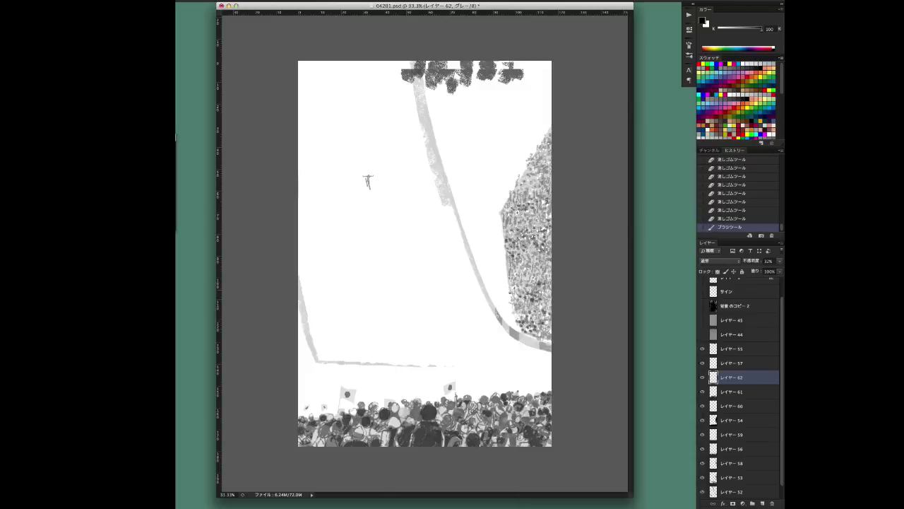
{"action": "left_click_drag", "start_coordinate": [502, 218], "coordinate": [509, 296]}
{"action": "left_click_drag", "start_coordinate": [502, 216], "coordinate": [508, 296]}
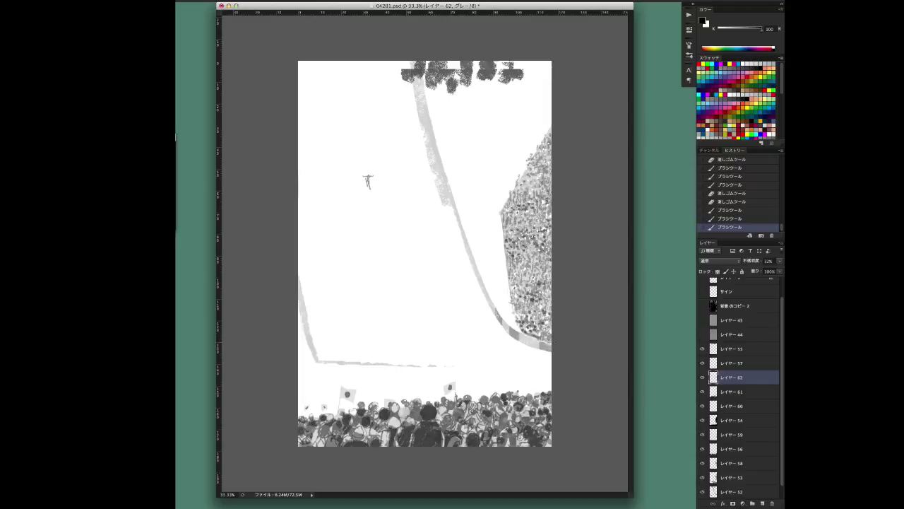
{"action": "key", "text": "ctrl+alt+z"}
{"action": "key", "text": "ctrl+alt+z"}
{"action": "key", "text": "ctrl+alt+z"}
{"action": "key", "text": "ctrl+alt+z"}
{"action": "key", "text": "ctrl+alt+z"}
{"action": "key", "text": "ctrl+alt+z"}
{"action": "key", "text": "ctrl+alt+z"}
Erase the dark treetop canopy at the top on layer 55.
{"action": "left_click", "coordinate": [465, 98], "text": "ctrl"}
{"action": "right_click", "coordinate": [470, 95]}
{"action": "key", "text": "Escape"}
{"action": "mouse_move", "coordinate": [445, 64]}
{"action": "left_mouse_down"}
{"action": "mouse_move", "coordinate": [448, 92]}
{"action": "mouse_move", "coordinate": [468, 84]}
{"action": "mouse_move", "coordinate": [430, 92]}
{"action": "mouse_move", "coordinate": [401, 82]}
{"action": "mouse_move", "coordinate": [427, 88]}
{"action": "left_mouse_up"}
{"action": "mouse_move", "coordinate": [493, 70]}
{"action": "left_mouse_down"}
{"action": "mouse_move", "coordinate": [495, 83]}
{"action": "mouse_move", "coordinate": [477, 82]}
{"action": "mouse_move", "coordinate": [518, 81]}
{"action": "mouse_move", "coordinate": [504, 88]}
{"action": "mouse_move", "coordinate": [476, 70]}
{"action": "mouse_move", "coordinate": [496, 82]}
{"action": "left_mouse_up"}
Paint thin tree trunks along the top with a resized brush.
{"action": "key", "text": "b"}
{"action": "right_click", "coordinate": [530, 83]}
{"action": "key", "text": "Escape"}
{"action": "right_click", "coordinate": [518, 64]}
{"action": "key", "text": "Escape"}
{"action": "right_click", "coordinate": [518, 63]}
{"action": "key", "text": "Escape"}
{"action": "left_click_drag", "start_coordinate": [486, 65], "coordinate": [488, 82]}
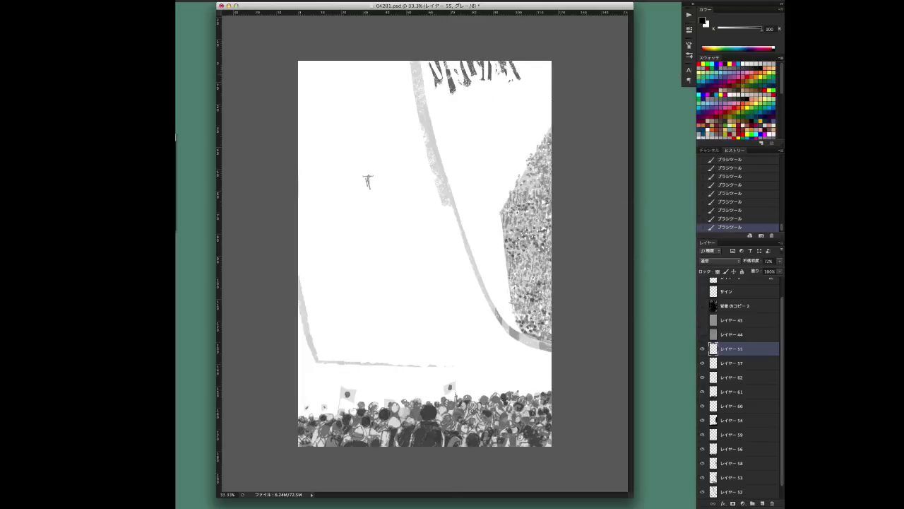
Refine and extend the tree trunks along the top.
{"action": "right_click", "coordinate": [462, 70]}
{"action": "key", "text": "Escape"}
{"action": "mouse_move", "coordinate": [439, 71]}
{"action": "left_mouse_down"}
{"action": "mouse_move", "coordinate": [440, 81]}
{"action": "mouse_move", "coordinate": [514, 78]}
{"action": "left_mouse_up"}
{"action": "right_click", "coordinate": [485, 70]}
{"action": "key", "text": "Escape"}
{"action": "left_click_drag", "start_coordinate": [515, 64], "coordinate": [518, 75]}
{"action": "left_click_drag", "start_coordinate": [518, 61], "coordinate": [519, 54]}
Add dark tree strokes at the top right and tidy them with the eraser.
{"action": "right_click", "coordinate": [531, 70]}
{"action": "key", "text": "Escape"}
{"action": "left_click_drag", "start_coordinate": [548, 62], "coordinate": [545, 77]}
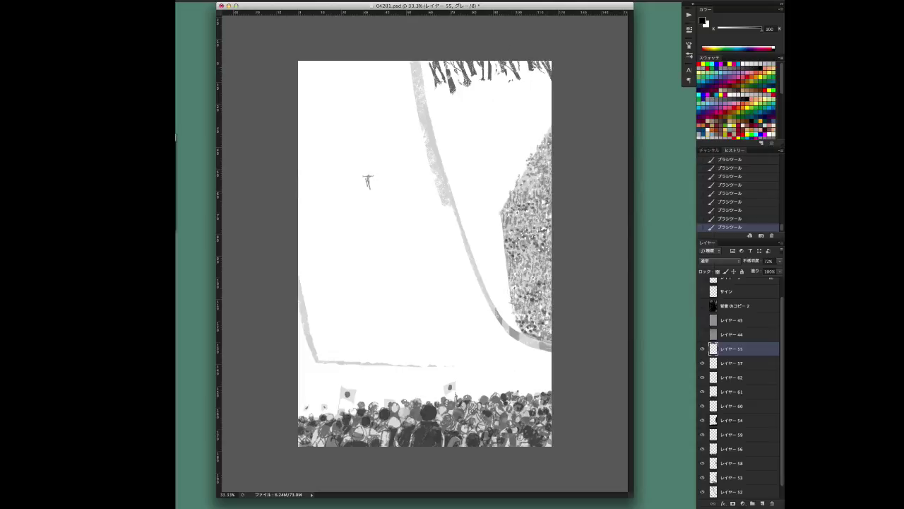
{"action": "right_click", "coordinate": [519, 88]}
{"action": "key", "text": "Escape"}
{"action": "mouse_move", "coordinate": [478, 83]}
{"action": "left_mouse_down"}
{"action": "mouse_move", "coordinate": [494, 90]}
{"action": "mouse_move", "coordinate": [508, 80]}
{"action": "left_mouse_up"}
{"action": "right_click", "coordinate": [537, 82]}
{"action": "key", "text": "Escape"}
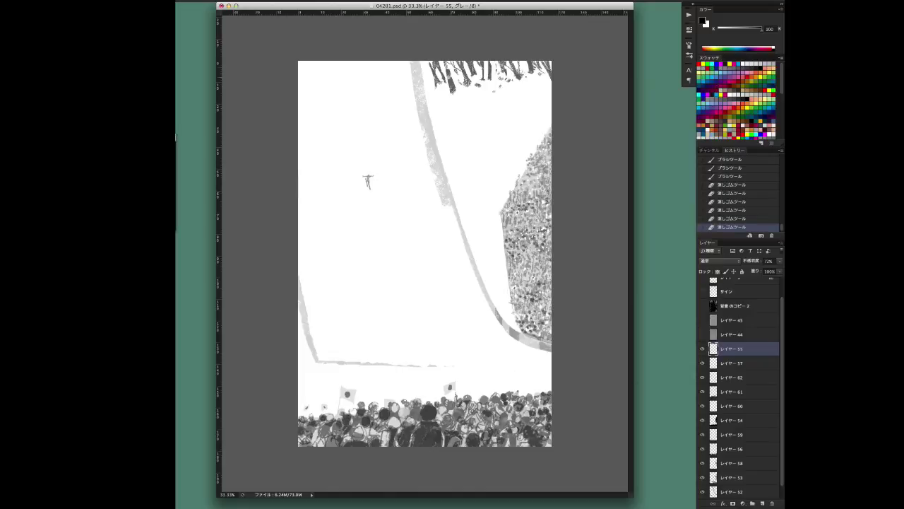
{"action": "left_click_drag", "start_coordinate": [442, 85], "coordinate": [448, 89]}
{"action": "left_click_drag", "start_coordinate": [423, 61], "coordinate": [429, 65]}
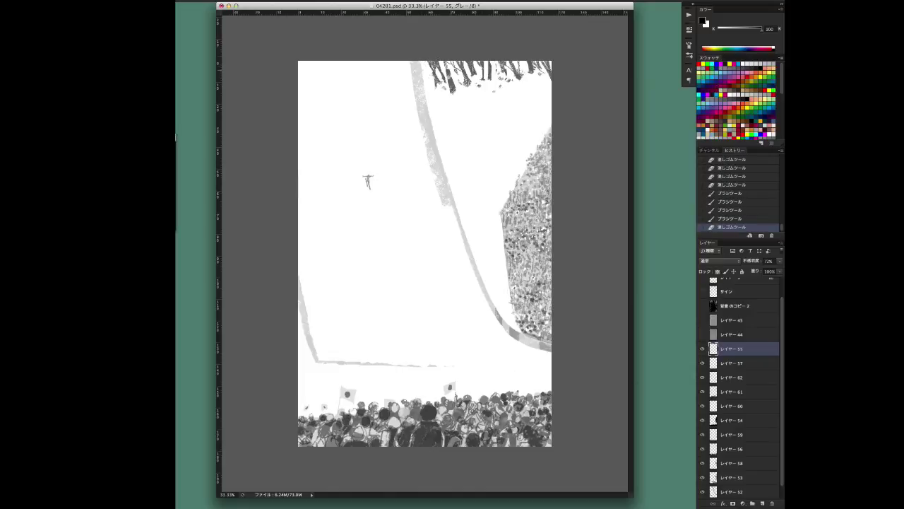
{"action": "left_click", "coordinate": [473, 74]}
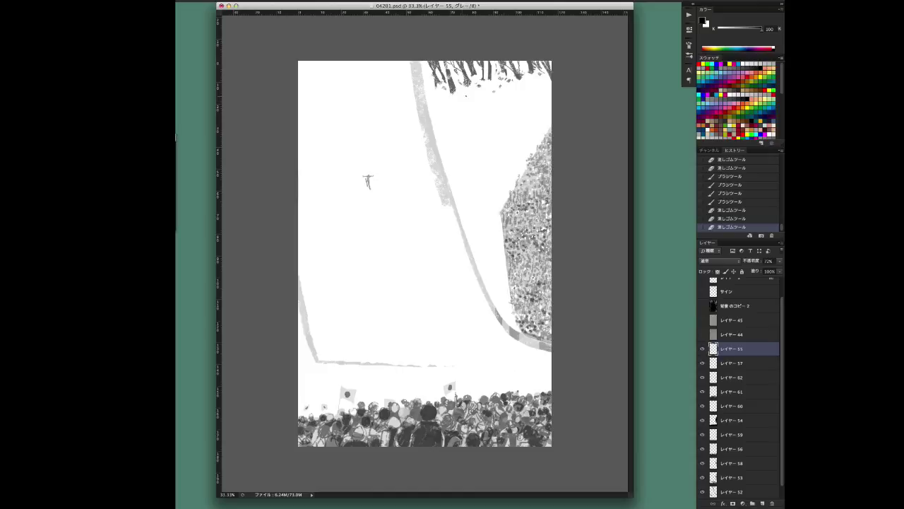
Select and shift the top tree strokes up and to the right.
{"action": "left_click_drag", "start_coordinate": [465, 58], "coordinate": [423, 71]}
{"action": "left_click_drag", "start_coordinate": [482, 76], "coordinate": [500, 57]}
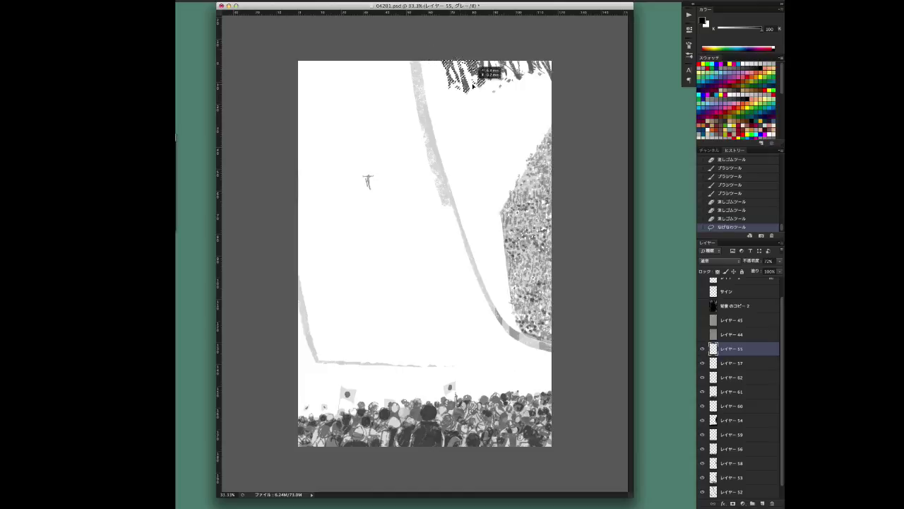
{"action": "key", "text": "ctrl+d"}
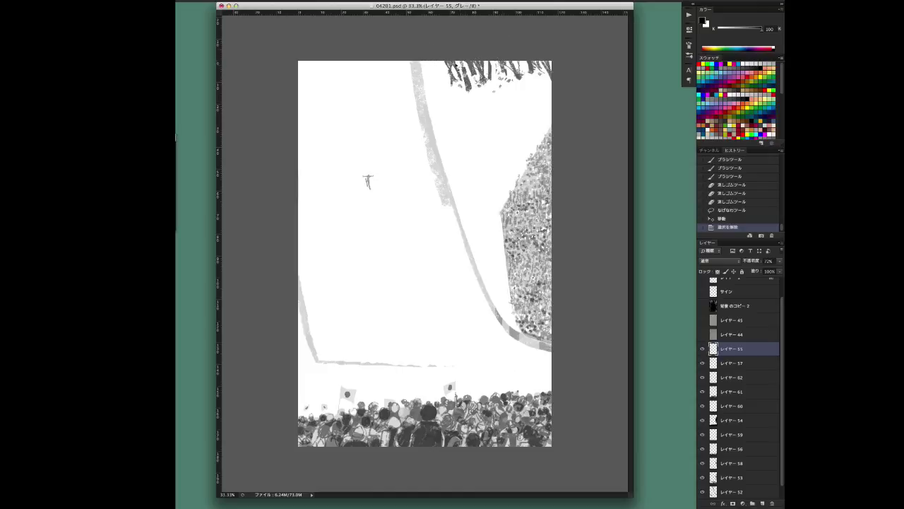
{"action": "right_click", "coordinate": [455, 71]}
{"action": "left_click", "coordinate": [456, 71]}
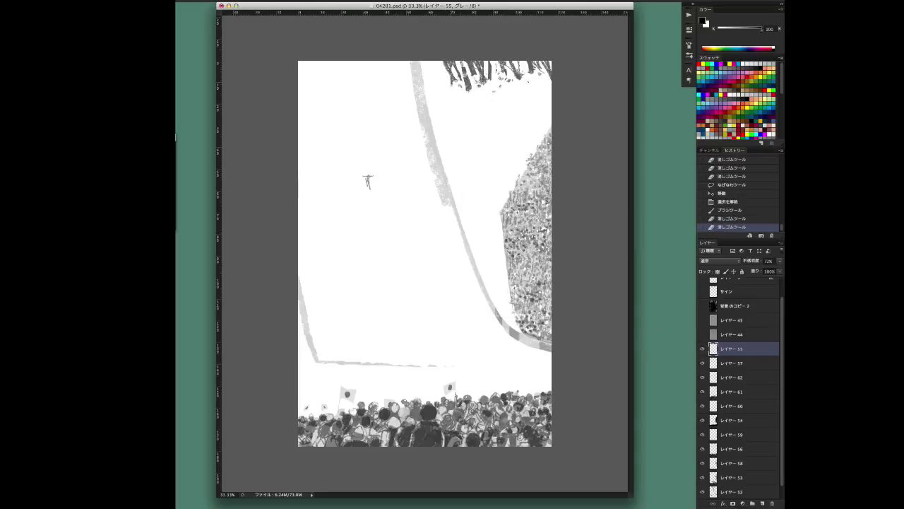
{"action": "mouse_move", "coordinate": [523, 94]}
{"action": "left_mouse_down"}
{"action": "mouse_move", "coordinate": [506, 67]}
{"action": "mouse_move", "coordinate": [516, 65]}
{"action": "mouse_move", "coordinate": [525, 80]}
{"action": "left_mouse_up"}
{"action": "key", "text": "ctrl+d"}
{"action": "right_click", "coordinate": [523, 86]}
{"action": "key", "text": "Escape"}
{"action": "left_click_drag", "start_coordinate": [504, 87], "coordinate": [536, 65]}
{"action": "key", "text": "ctrl+d"}
{"action": "left_click", "coordinate": [540, 68]}
Cycle the canvas backdrop through black and dark grey back to medium grey.
{"action": "right_click", "coordinate": [479, 67]}
{"action": "key", "text": "Escape"}
{"action": "left_click", "coordinate": [478, 70]}
{"action": "right_click", "coordinate": [477, 76]}
{"action": "left_click", "coordinate": [478, 69]}
{"action": "right_click", "coordinate": [571, 42]}
{"action": "left_click", "coordinate": [586, 56]}
{"action": "right_click", "coordinate": [573, 60]}
{"action": "left_click", "coordinate": [593, 80]}
{"action": "right_click", "coordinate": [450, 89]}
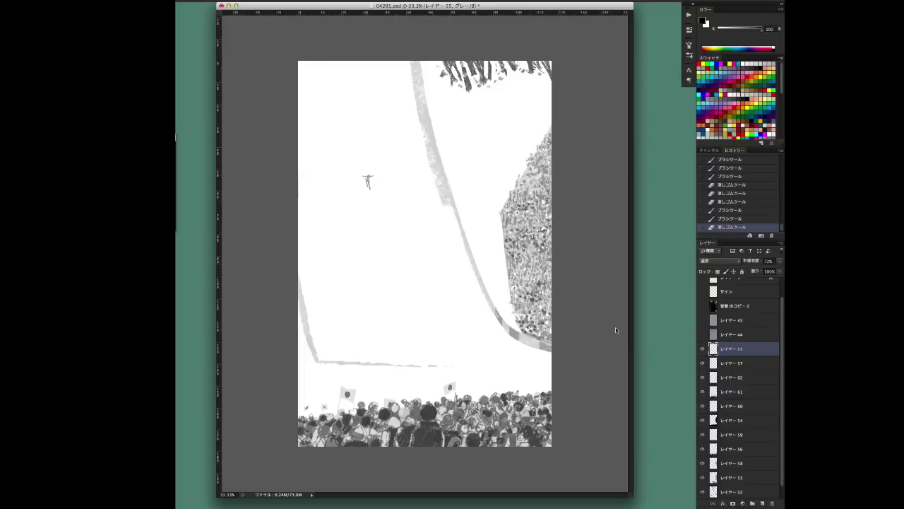
Fade track layer 52's opacity, then pick layer 54 from the canvas.
{"action": "left_click", "coordinate": [732, 491]}
{"action": "left_click", "coordinate": [779, 260]}
{"action": "left_click_drag", "start_coordinate": [769, 274], "coordinate": [752, 276]}
{"action": "right_click", "coordinate": [515, 332]}
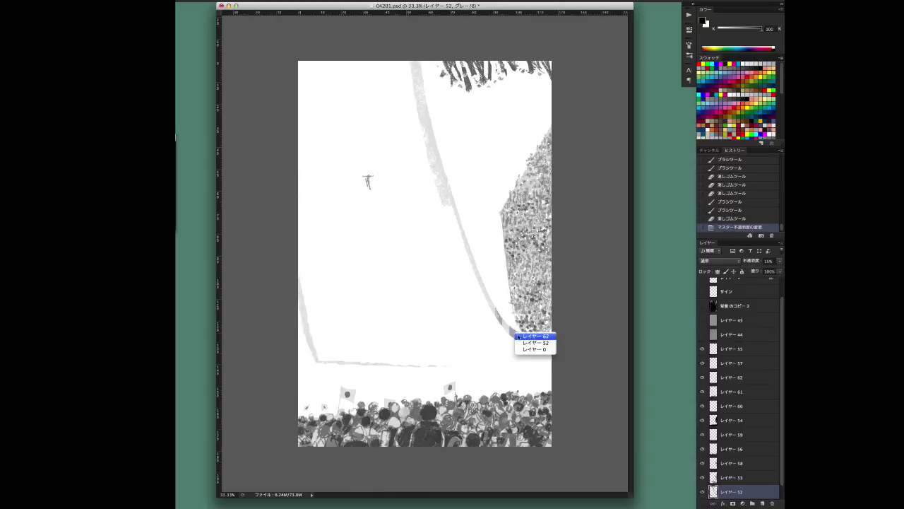
{"action": "left_click", "coordinate": [531, 335]}
{"action": "right_click", "coordinate": [539, 260]}
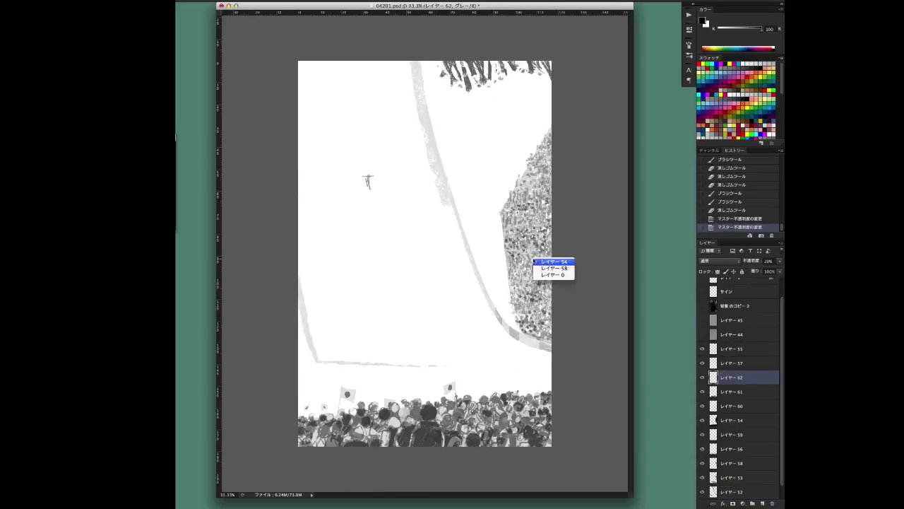
{"action": "left_click", "coordinate": [547, 269]}
Set layer 59 to 45% opacity and clone-stamp the crowd near the right edge.
{"action": "right_click", "coordinate": [542, 231]}
{"action": "left_click", "coordinate": [548, 239]}
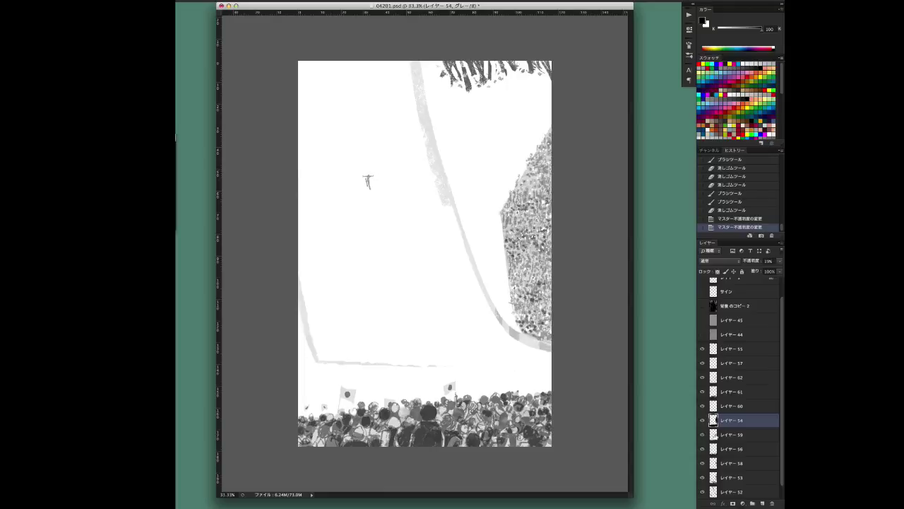
{"action": "left_click", "coordinate": [779, 260]}
{"action": "left_click_drag", "start_coordinate": [748, 274], "coordinate": [758, 274]}
{"action": "left_click", "coordinate": [541, 241]}
{"action": "left_click", "coordinate": [531, 270]}
{"action": "left_click", "coordinate": [548, 240]}
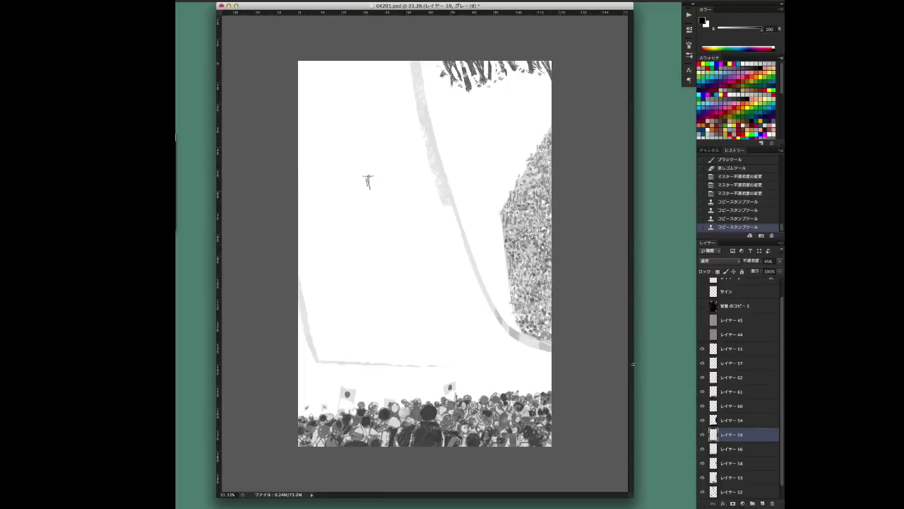
Zoom to the skier, select its layer 57 and add a reduced-opacity detail layer above it.
{"action": "scroll", "coordinate": [352, 191], "scroll_direction": "up", "scroll_amount": 3}
{"action": "right_click", "coordinate": [392, 241]}
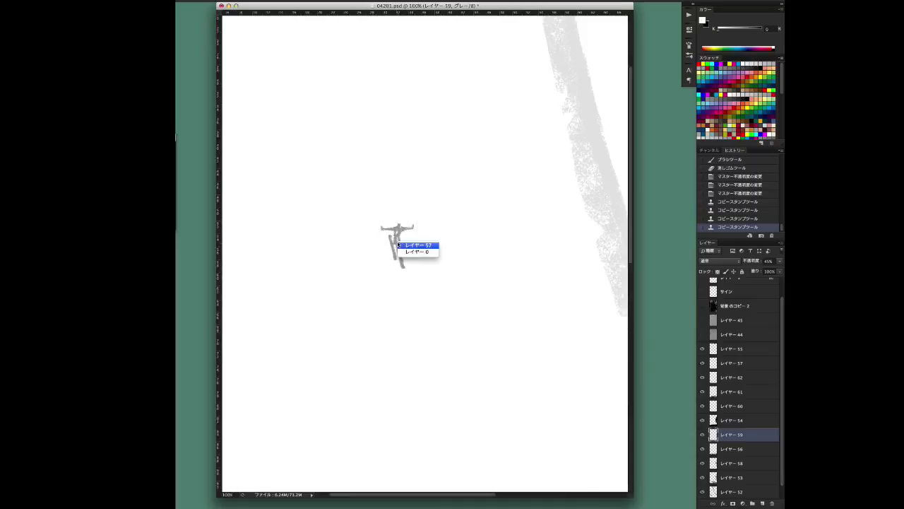
{"action": "left_click", "coordinate": [413, 248]}
{"action": "left_click", "coordinate": [762, 503]}
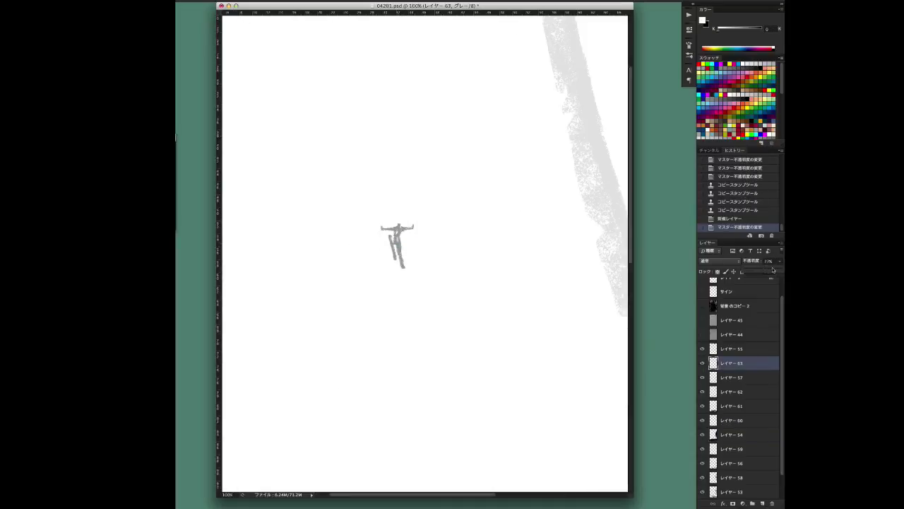
{"action": "left_click_drag", "start_coordinate": [774, 261], "coordinate": [775, 272]}
Set up a 5 px brush with black as the painting colour.
{"action": "right_click", "coordinate": [423, 219]}
{"action": "right_click", "coordinate": [420, 238]}
{"action": "type", "text": "5"}
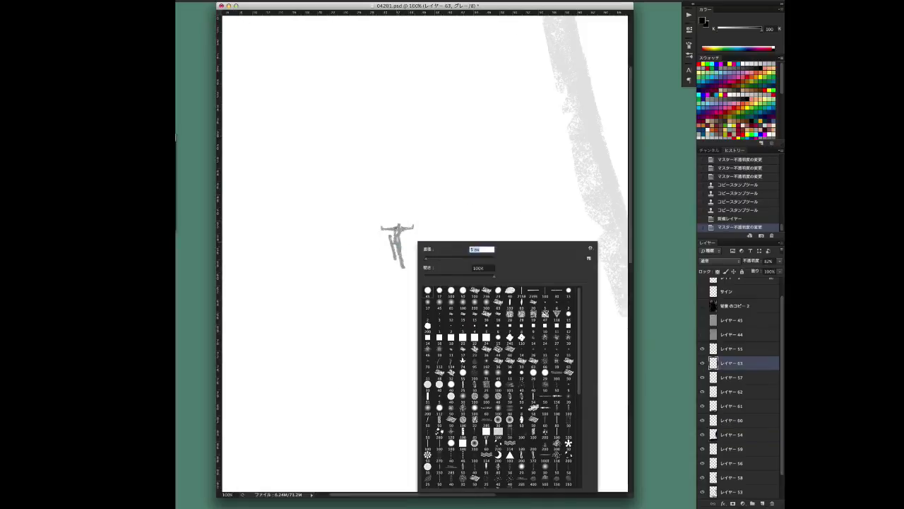
{"action": "key", "text": "Return"}
{"action": "key", "text": "x"}
{"action": "left_click", "coordinate": [394, 230]}
{"action": "right_click", "coordinate": [428, 223]}
{"action": "key", "text": "Return"}
Paint the skier's head black and erase a stray mark.
{"action": "left_click", "coordinate": [396, 230]}
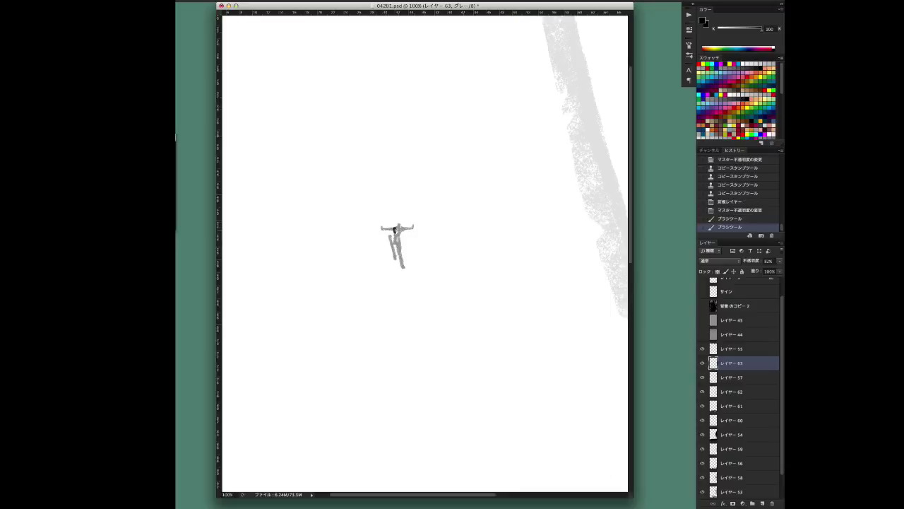
{"action": "left_click", "coordinate": [395, 229]}
{"action": "left_click", "coordinate": [398, 229]}
{"action": "right_click", "coordinate": [398, 230]}
{"action": "key", "text": "Return"}
{"action": "key", "text": "e"}
{"action": "left_click", "coordinate": [397, 229]}
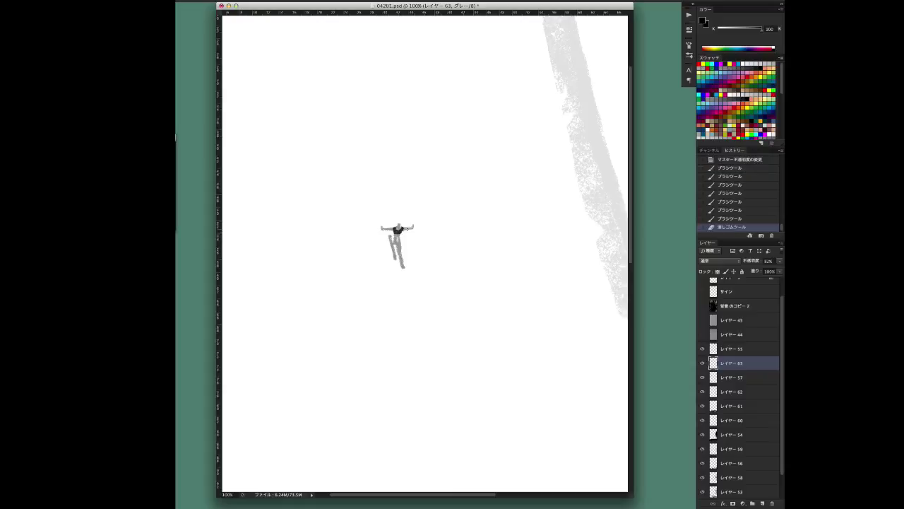
Paint further dark detail strokes onto the skier.
{"action": "right_click", "coordinate": [398, 230]}
{"action": "key", "text": "Return"}
{"action": "right_click", "coordinate": [392, 233]}
{"action": "key", "text": "Return"}
{"action": "left_click", "coordinate": [398, 229]}
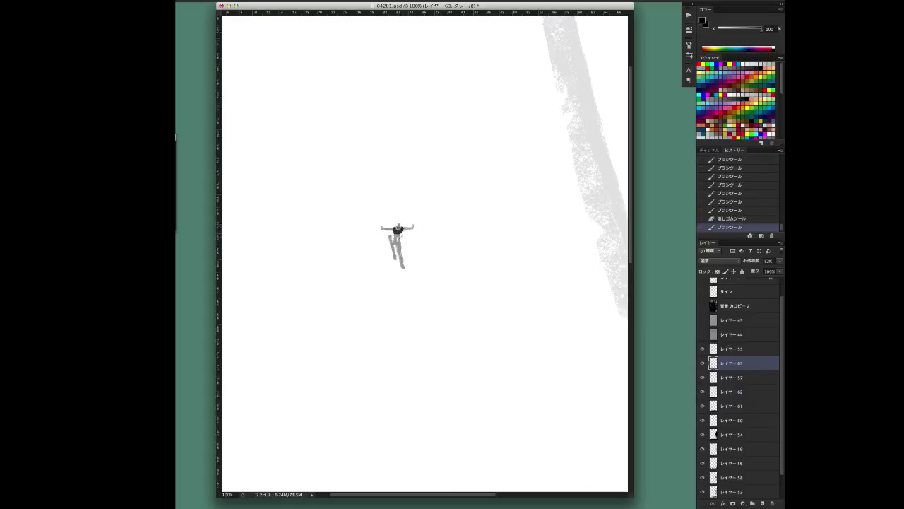
{"action": "left_click", "coordinate": [398, 229]}
Erase part of the strokes, then darken the skier's body and legs.
{"action": "key", "text": "e"}
{"action": "left_click", "coordinate": [398, 230]}
{"action": "left_click", "coordinate": [397, 229]}
{"action": "key", "text": "b"}
{"action": "left_click", "coordinate": [397, 230]}
{"action": "right_click", "coordinate": [397, 230]}
{"action": "key", "text": "Return"}
{"action": "left_click", "coordinate": [397, 231]}
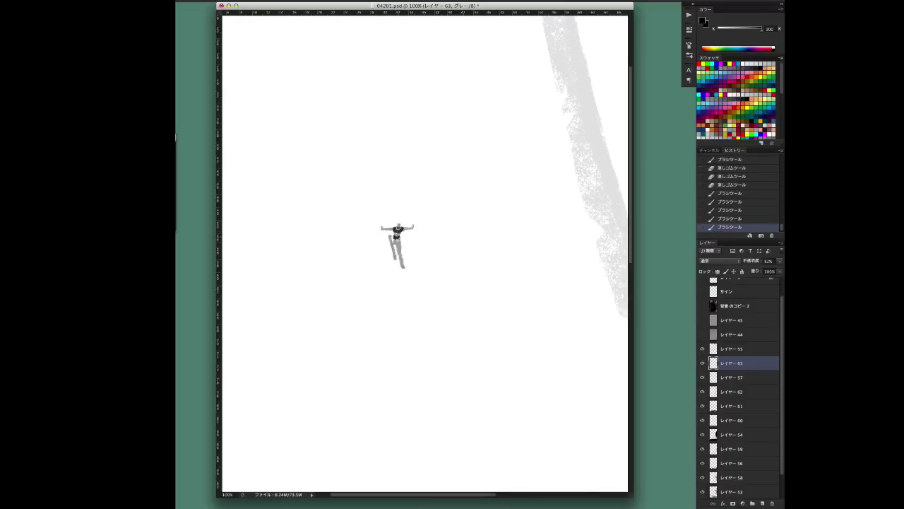
{"action": "left_click", "coordinate": [397, 230]}
{"action": "left_click", "coordinate": [396, 237]}
{"action": "left_click", "coordinate": [395, 238]}
On grey base layer 57, erase small bits of the skier and faint marks near its legs.
{"action": "right_click", "coordinate": [397, 230], "text": "ctrl"}
{"action": "left_click", "coordinate": [409, 233]}
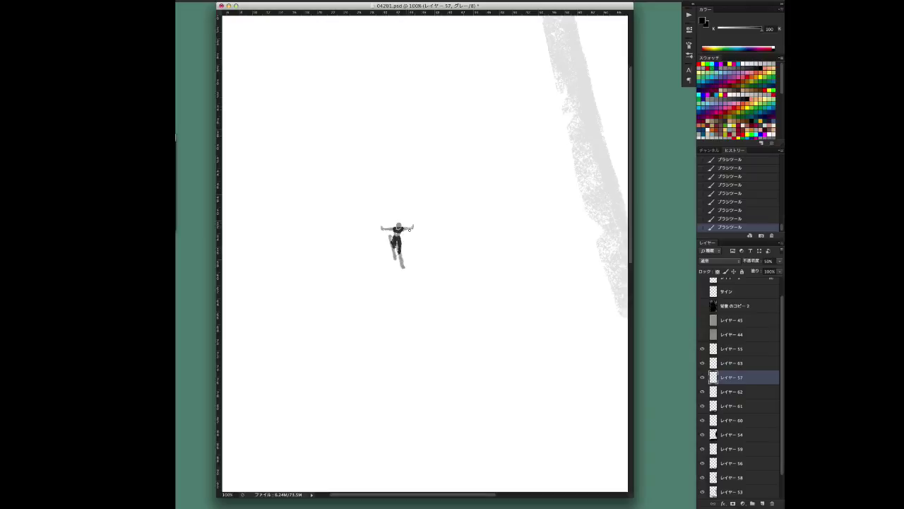
{"action": "right_click", "coordinate": [397, 231]}
{"action": "key", "text": "Escape"}
{"action": "key", "text": "e"}
{"action": "left_click", "coordinate": [396, 238]}
{"action": "left_click", "coordinate": [396, 238]}
{"action": "left_click", "coordinate": [395, 237]}
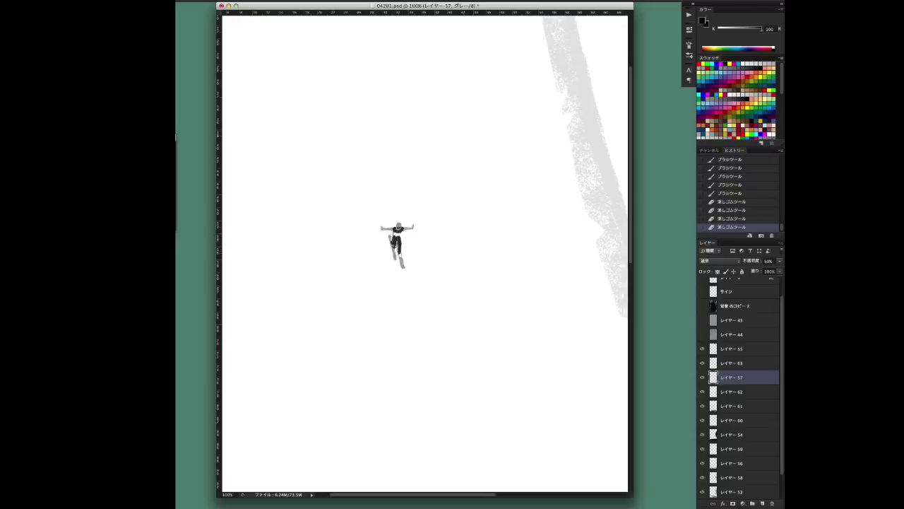
{"action": "left_click", "coordinate": [397, 267]}
Repaint grey strokes along the skier's legs and trim them with the eraser.
{"action": "left_click_drag", "start_coordinate": [397, 258], "coordinate": [401, 270]}
{"action": "left_click_drag", "start_coordinate": [388, 236], "coordinate": [393, 265]}
{"action": "left_click_drag", "start_coordinate": [387, 234], "coordinate": [399, 269]}
{"action": "right_click", "coordinate": [401, 249]}
{"action": "key", "text": "Return"}
{"action": "key", "text": "e"}
{"action": "left_click_drag", "start_coordinate": [387, 234], "coordinate": [400, 271]}
Erase around the grey leg strokes to refine the skier's legs.
{"action": "key", "text": "b"}
{"action": "key", "text": "e"}
{"action": "left_click_drag", "start_coordinate": [392, 244], "coordinate": [398, 267]}
{"action": "mouse_move", "coordinate": [396, 254]}
{"action": "left_mouse_down"}
{"action": "mouse_move", "coordinate": [403, 274]}
{"action": "mouse_move", "coordinate": [383, 230]}
{"action": "mouse_move", "coordinate": [415, 226]}
{"action": "mouse_move", "coordinate": [396, 252]}
{"action": "mouse_move", "coordinate": [399, 227]}
{"action": "left_mouse_up"}
{"action": "key", "text": "b"}
{"action": "key", "text": "e"}
Switch between layers 63 and 57, then pan and zoom out to the whole painting.
{"action": "right_click", "coordinate": [401, 240]}
{"action": "left_click", "coordinate": [410, 242]}
{"action": "key", "text": "e"}
{"action": "key", "text": "b"}
{"action": "key", "text": "e"}
{"action": "key", "text": "alt+bracketleft"}
{"action": "mouse_move", "coordinate": [417, 279]}
{"action": "left_mouse_down"}
{"action": "mouse_move", "coordinate": [348, 332]}
{"action": "mouse_move", "coordinate": [354, 258]}
{"action": "left_mouse_up"}
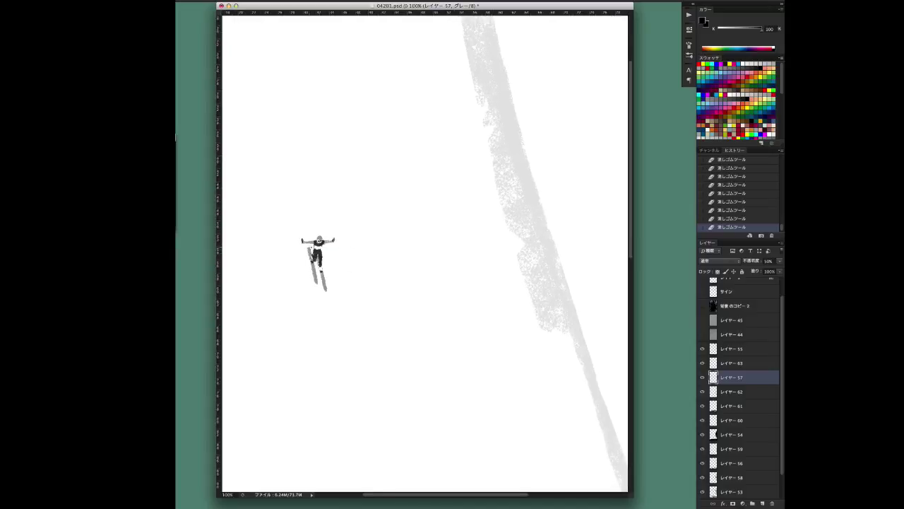
{"action": "key", "text": "ctrl+minus"}
{"action": "key", "text": "ctrl+minus"}
{"action": "key", "text": "ctrl+minus"}
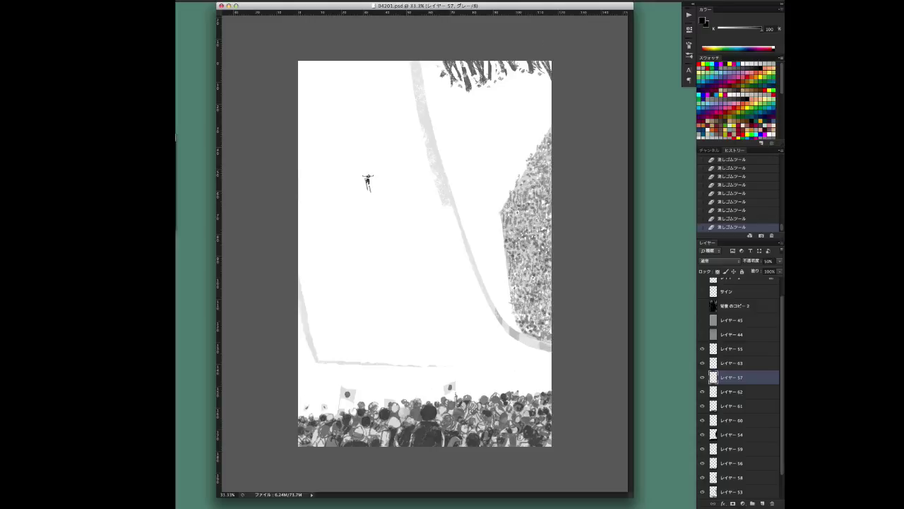
Nudge the skier left and erase a stretch of the grey track band on layer 52.
{"action": "left_click_drag", "start_coordinate": [410, 247], "coordinate": [394, 248]}
{"action": "right_click", "coordinate": [431, 127]}
{"action": "left_click", "coordinate": [443, 132]}
{"action": "right_click", "coordinate": [452, 145]}
{"action": "key", "text": "Escape"}
{"action": "left_click", "coordinate": [431, 122]}
{"action": "left_click_drag", "start_coordinate": [431, 121], "coordinate": [440, 149]}
{"action": "left_click_drag", "start_coordinate": [440, 152], "coordinate": [447, 177]}
{"action": "left_click_drag", "start_coordinate": [447, 179], "coordinate": [454, 198]}
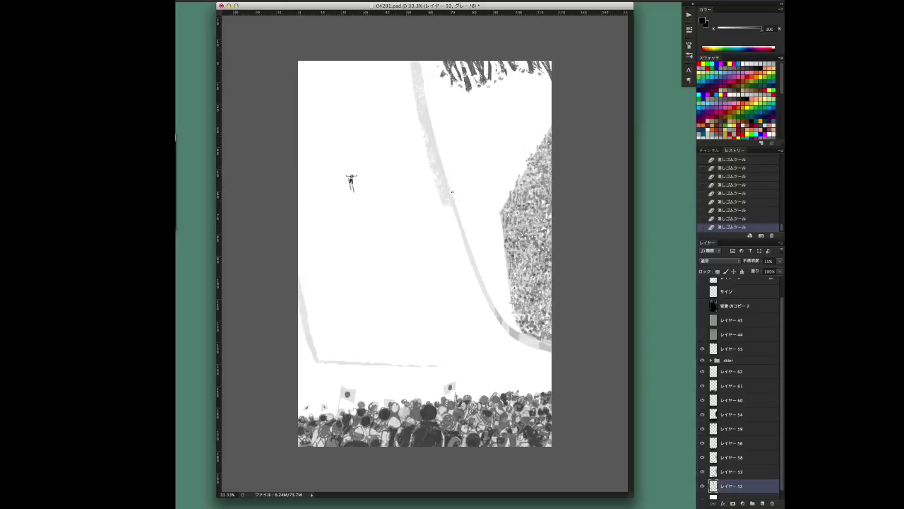
Paint two long strokes alongside the grey track band.
{"action": "left_click_drag", "start_coordinate": [436, 143], "coordinate": [439, 105]}
{"action": "left_click_drag", "start_coordinate": [449, 190], "coordinate": [509, 318]}
{"action": "key", "text": "e"}
Toggle layers 45, 背景のコピー2 and 44 to compare, then select tree layer 55.
{"action": "double_click", "coordinate": [703, 321]}
{"action": "left_click", "coordinate": [703, 322]}
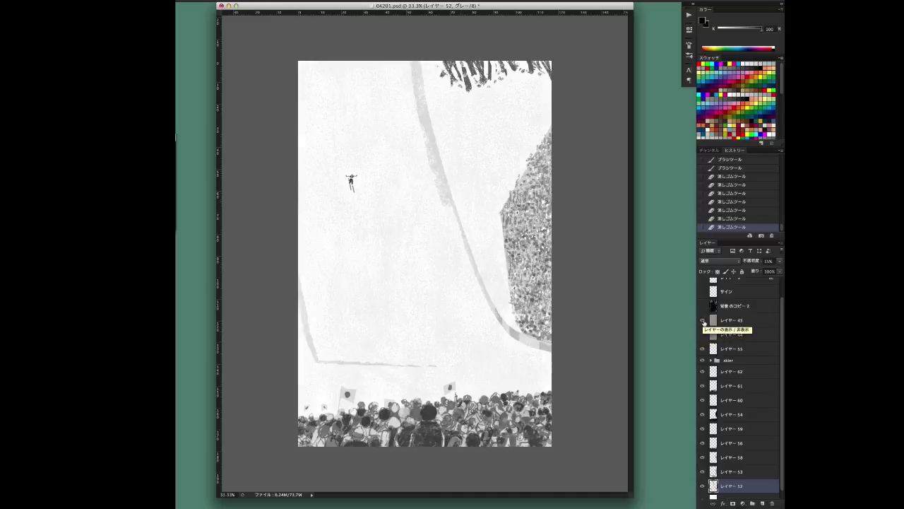
{"action": "left_click", "coordinate": [703, 322]}
{"action": "double_click", "coordinate": [703, 306]}
{"action": "left_click", "coordinate": [703, 306]}
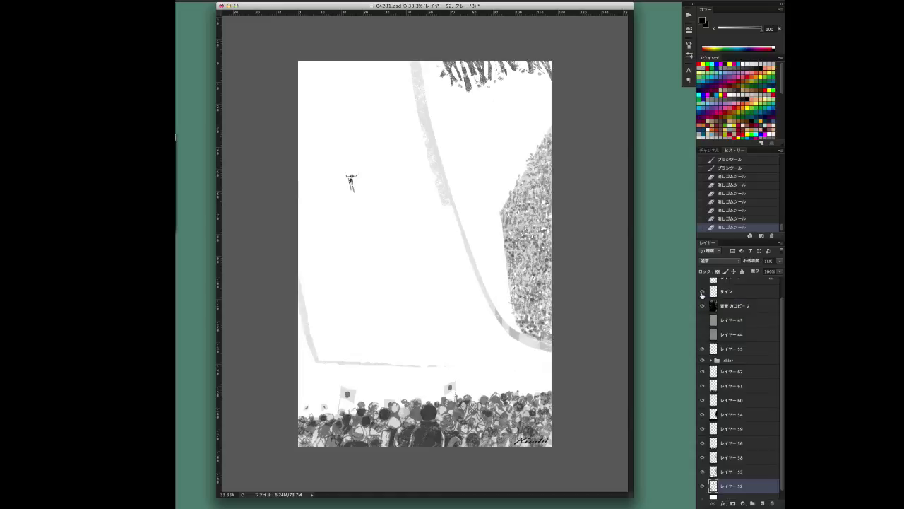
{"action": "left_click", "coordinate": [703, 335]}
{"action": "left_click", "coordinate": [703, 335]}
{"action": "left_click", "coordinate": [731, 349]}
Create new layer 64 above layer 55 and set up a white brush.
{"action": "key", "text": "ctrl+shift+alt+n"}
{"action": "key", "text": "x"}
{"action": "right_click", "coordinate": [436, 217]}
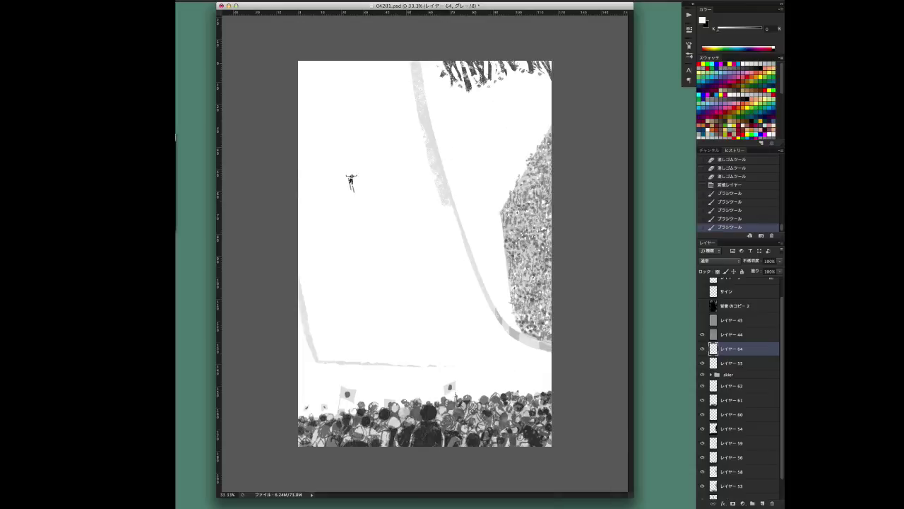
{"action": "right_click", "coordinate": [529, 219]}
{"action": "key", "text": "Escape"}
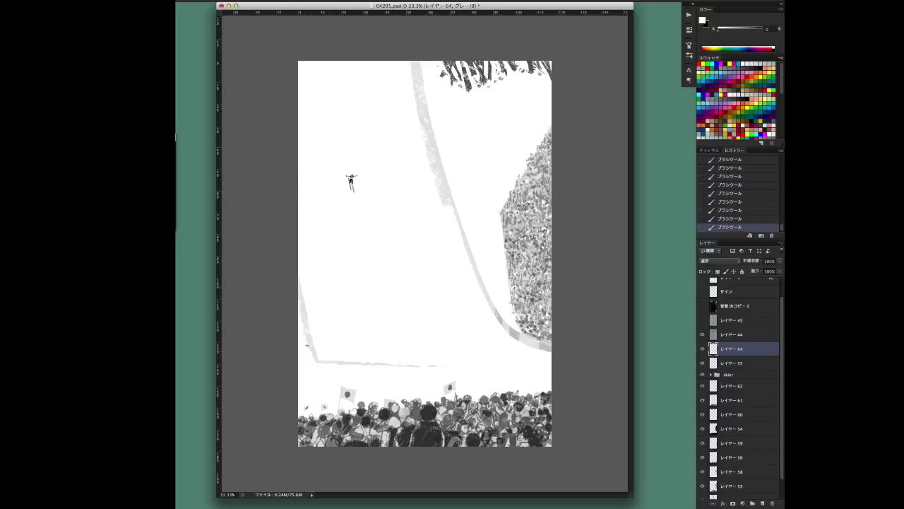
{"action": "right_click", "coordinate": [455, 259]}
{"action": "key", "text": "Escape"}
Continue painting white on layer 64, adjusting the brush presets along the way.
{"action": "right_click", "coordinate": [500, 416]}
{"action": "key", "text": "Escape"}
{"action": "right_click", "coordinate": [540, 258]}
{"action": "key", "text": "Escape"}
{"action": "right_click", "coordinate": [534, 234]}
{"action": "key", "text": "Escape"}
{"action": "scroll", "coordinate": [717, 479], "scroll_direction": "down", "scroll_amount": 1}
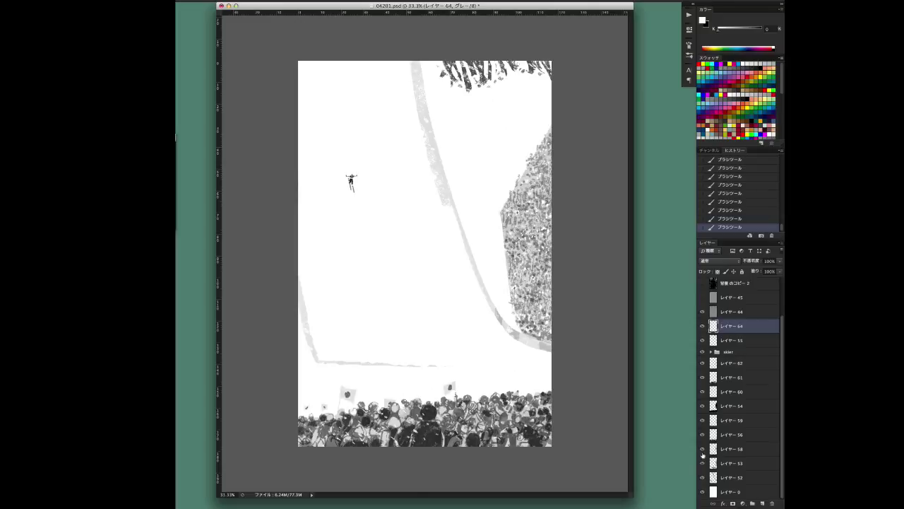
Fade the tree trunks on layer 55 to 41% opacity and move layer 64 above layer 44.
{"action": "right_click", "coordinate": [470, 68]}
{"action": "left_click", "coordinate": [488, 79]}
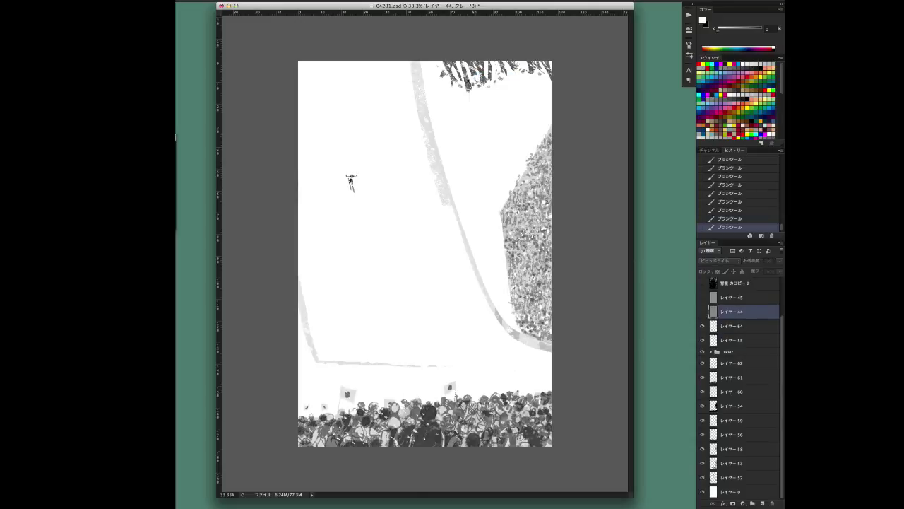
{"action": "left_click_drag", "start_coordinate": [779, 261], "coordinate": [759, 273]}
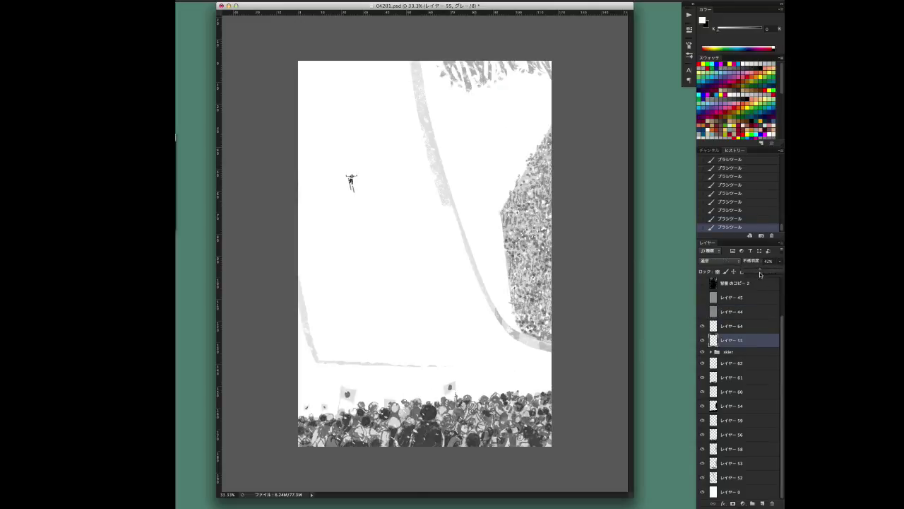
{"action": "left_click_drag", "start_coordinate": [704, 322], "coordinate": [702, 310]}
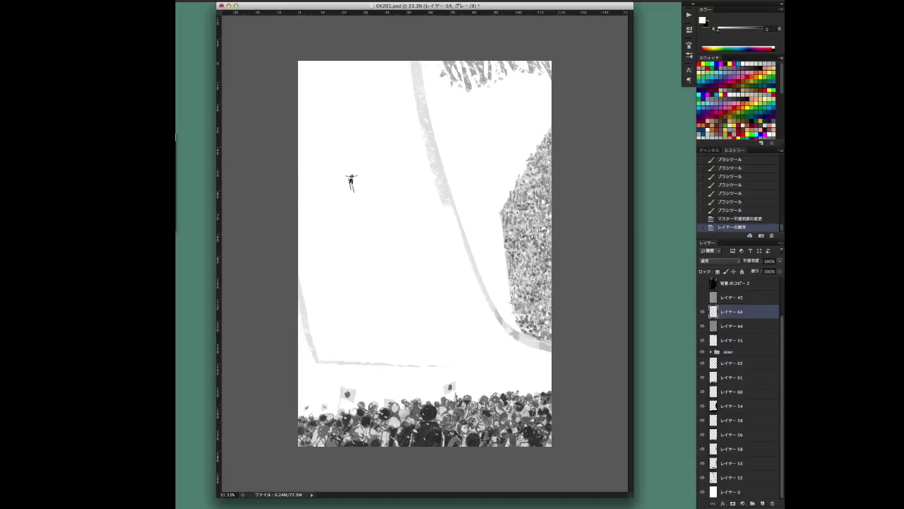
{"action": "left_click", "coordinate": [348, 404]}
Lighten the skier group to 54% opacity and toggle layer 45 to compare.
{"action": "left_click", "coordinate": [727, 351]}
{"action": "left_click_drag", "start_coordinate": [779, 261], "coordinate": [768, 277]}
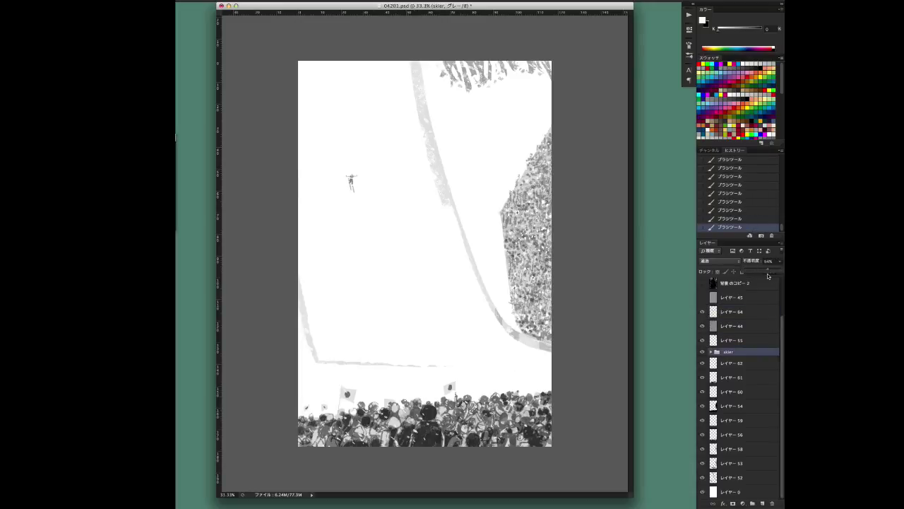
{"action": "key", "text": "ctrl+z"}
{"action": "key", "text": "ctrl+z"}
{"action": "left_click", "coordinate": [712, 313]}
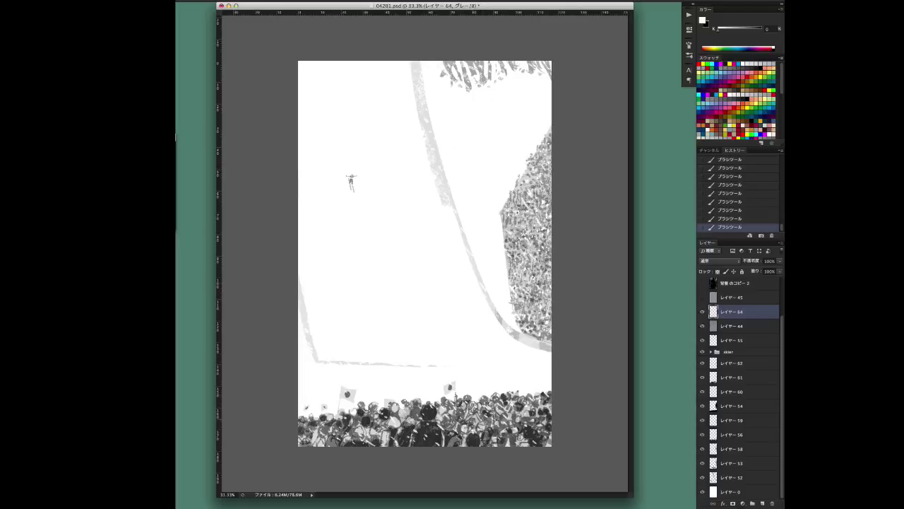
{"action": "scroll", "coordinate": [740, 318], "scroll_direction": "up", "scroll_amount": 2}
{"action": "left_click", "coordinate": [703, 342]}
{"action": "left_click", "coordinate": [703, 342]}
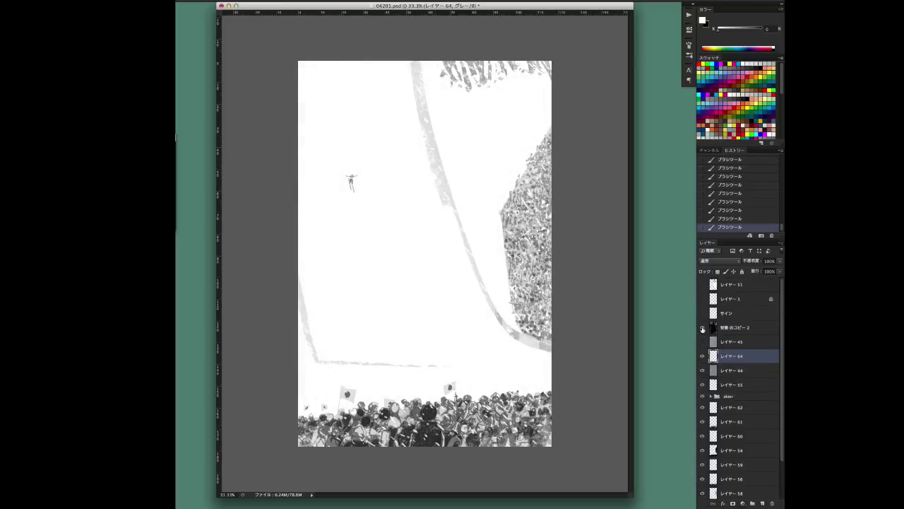